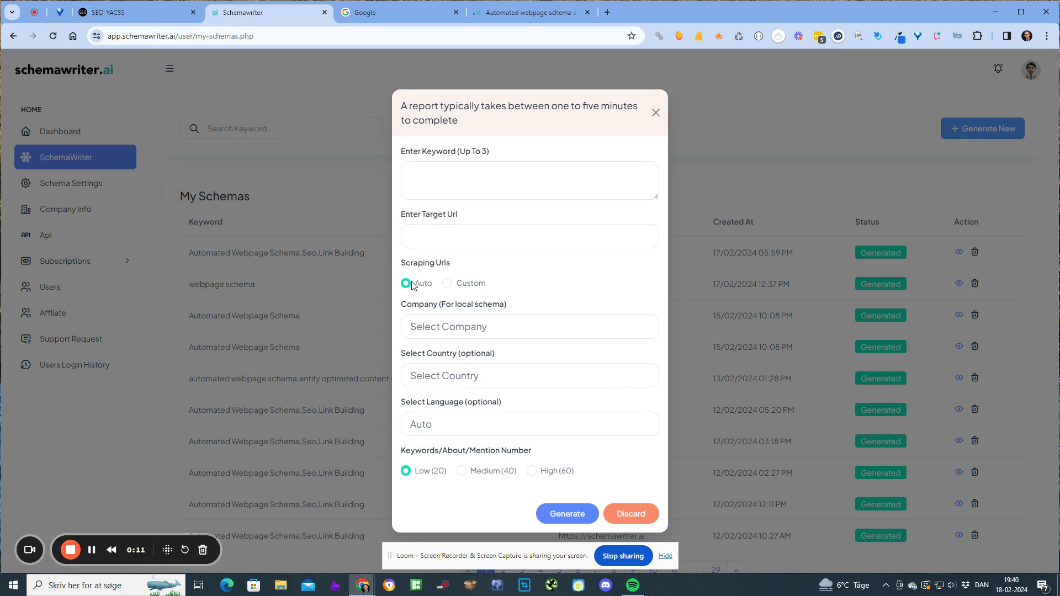
Compare the Auto and Custom options for Scraping Urls in the report form, leaving Custom selected
click(449, 285)
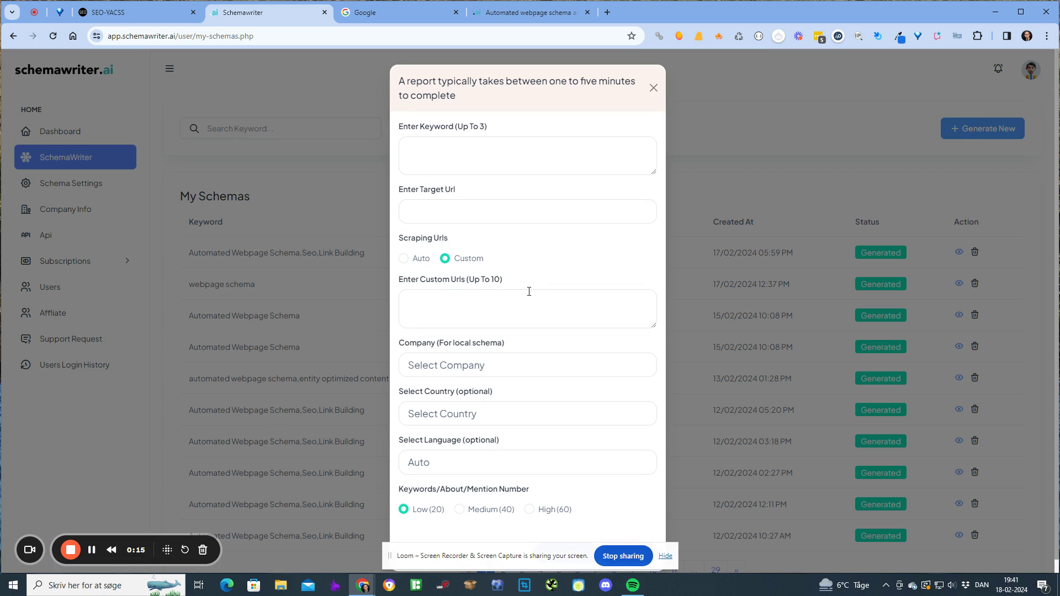
drag(508, 289, 487, 282)
click(498, 282)
click(405, 259)
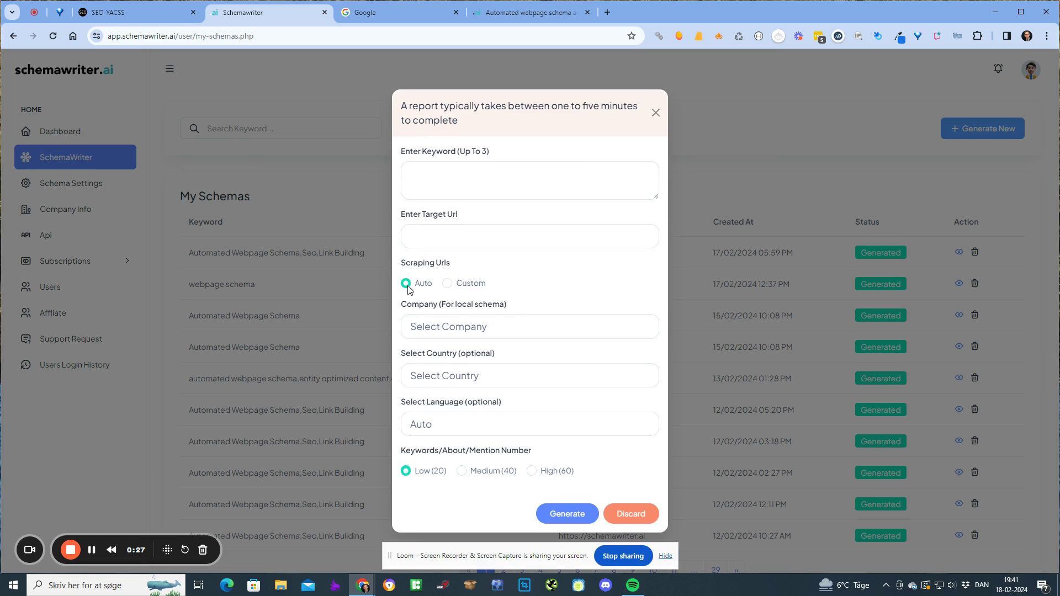
click(447, 283)
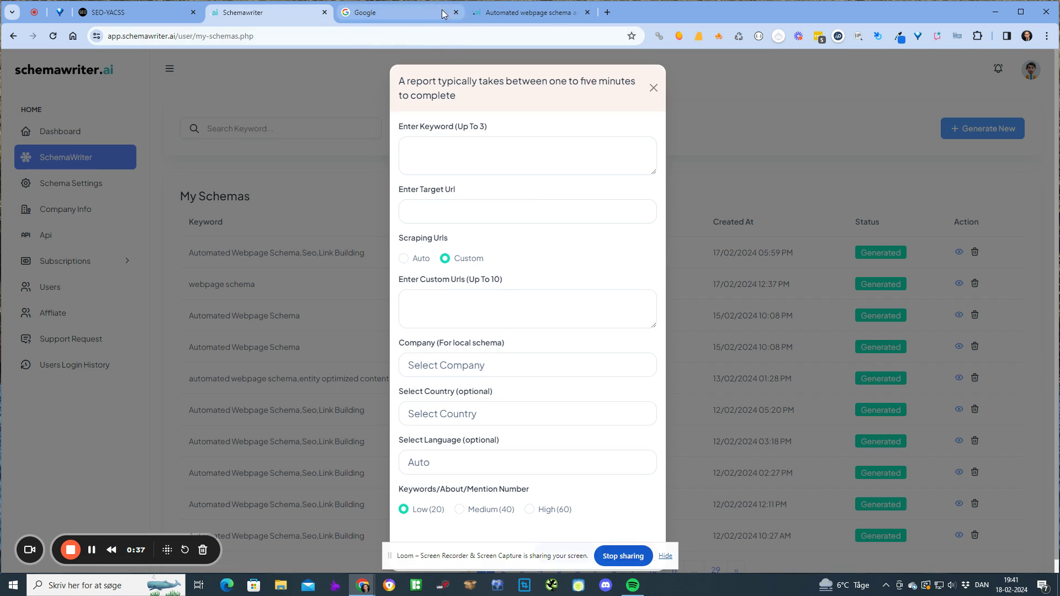
Switch to Google and search for "webpage schema"
click(421, 15)
click(502, 274)
text(webpage scehma)
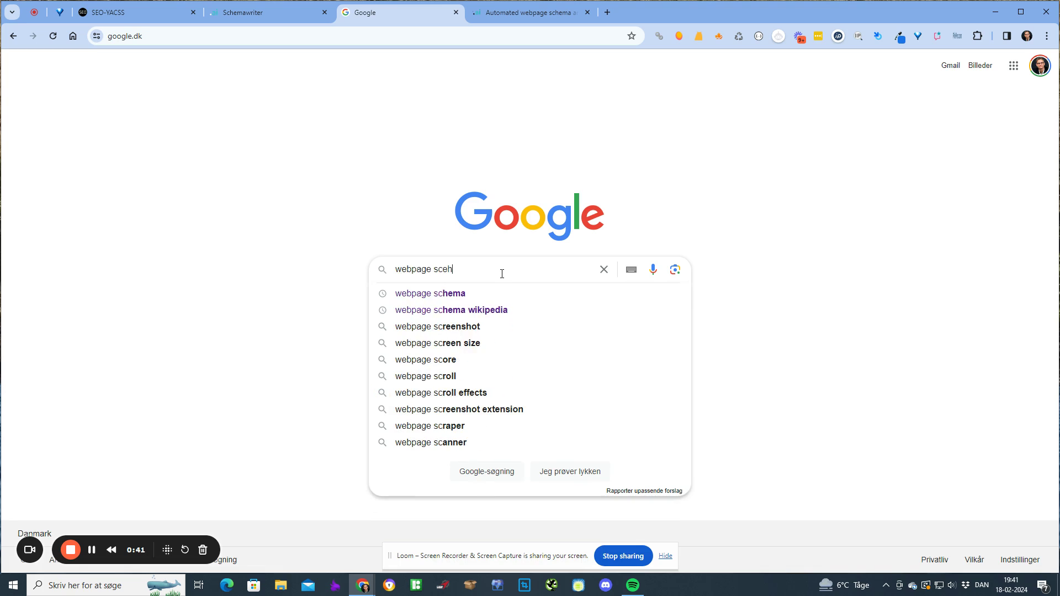
key(BackSpace)
key(BackSpace)
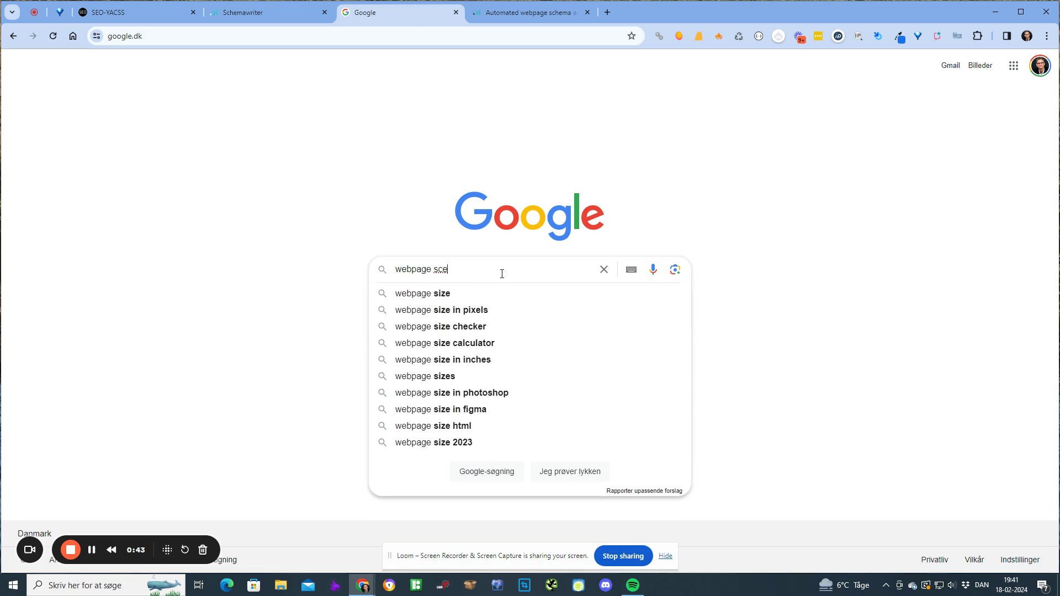
key(BackSpace)
text(hema)
key(Return)
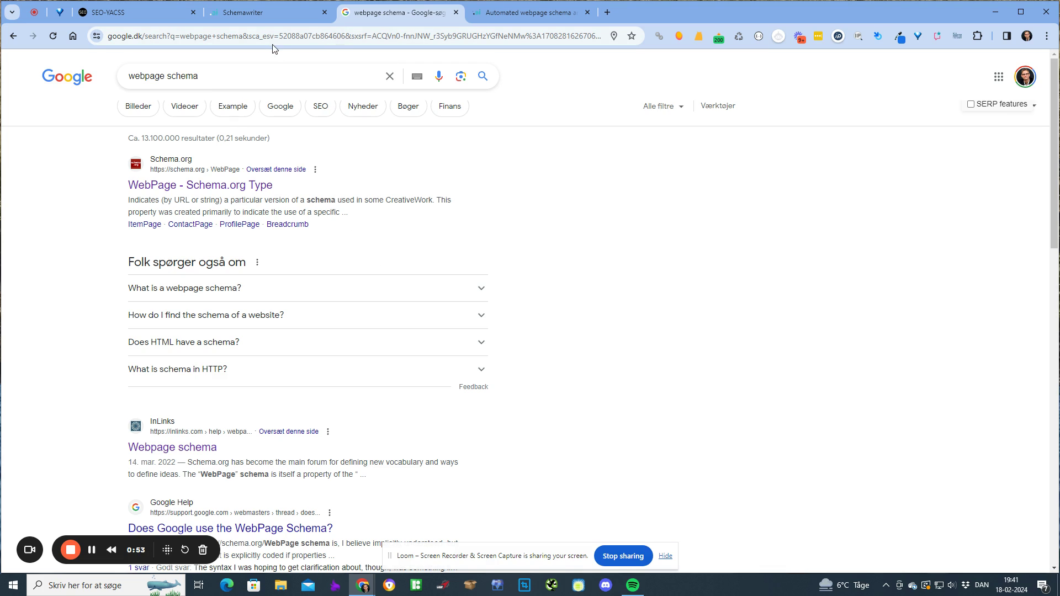
Set Scraping Urls to Auto in the Schemawriter report form and return to the Google results
click(276, 12)
click(404, 259)
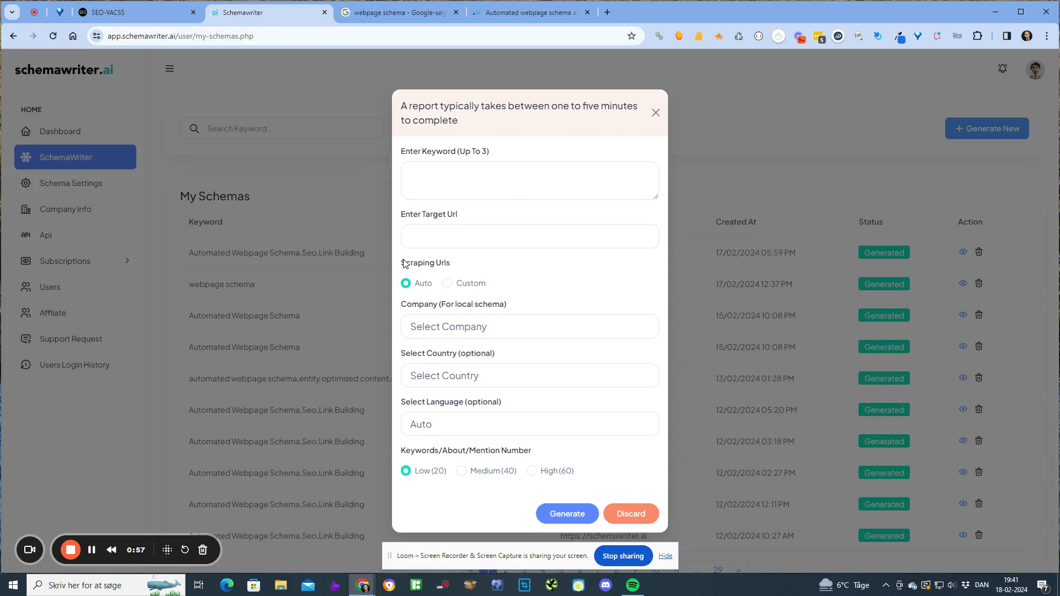
click(383, 13)
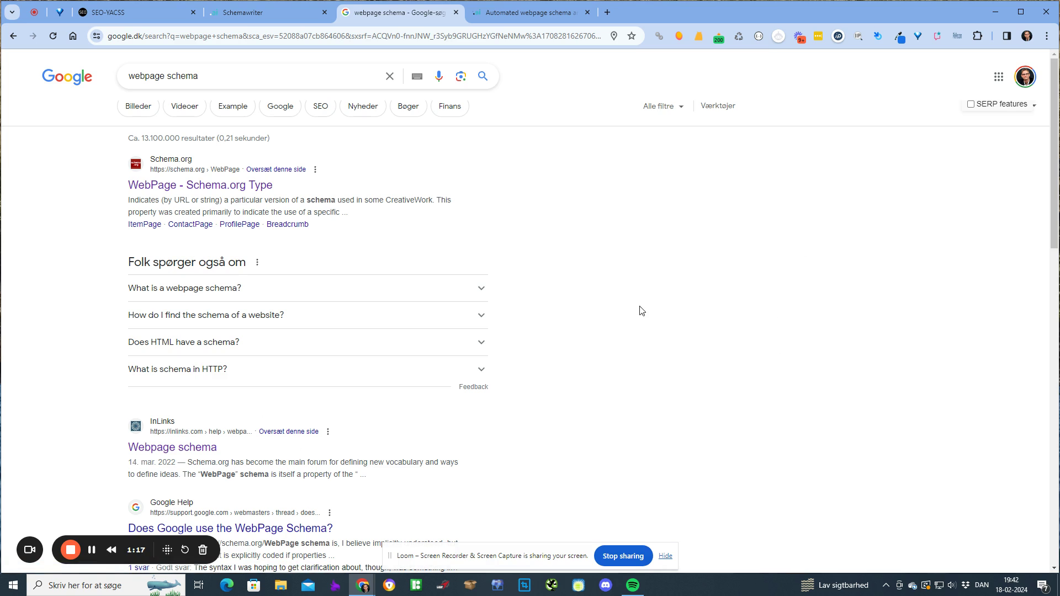
Look through the whole first page of Google results against the search phrase "webpage schema"
drag(202, 74, 124, 76)
click(61, 210)
scroll(62, 205, down, 1)
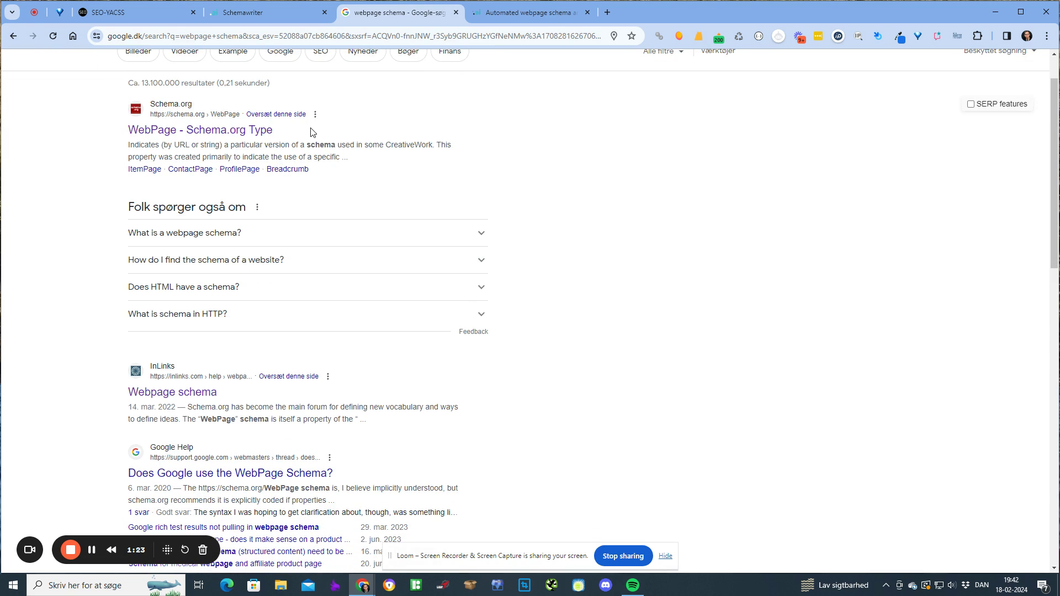
drag(312, 133, 125, 131)
click(67, 116)
scroll(316, 219, down, 7)
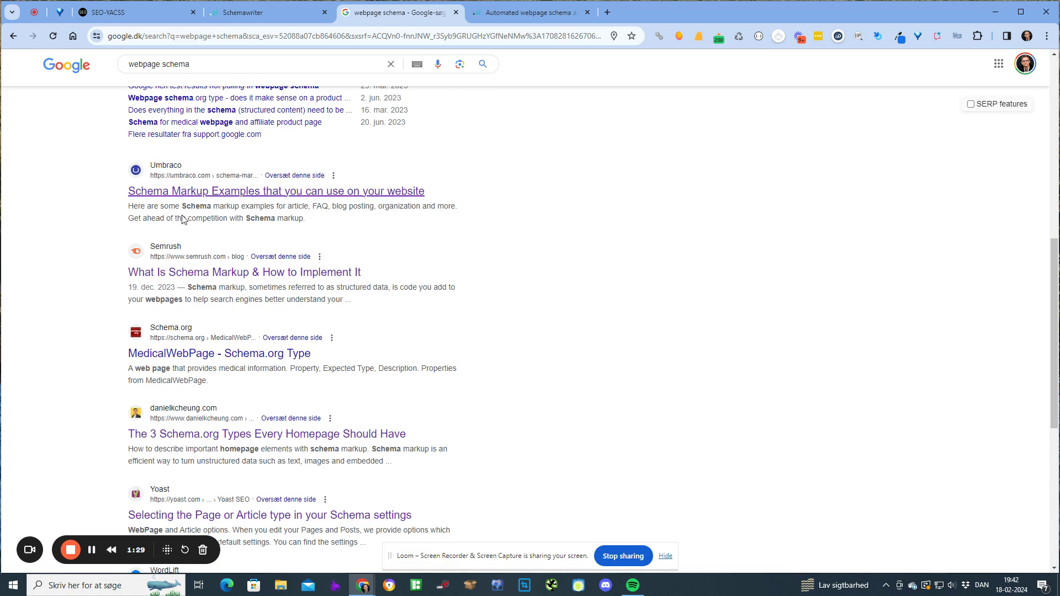
scroll(182, 260, down, 4)
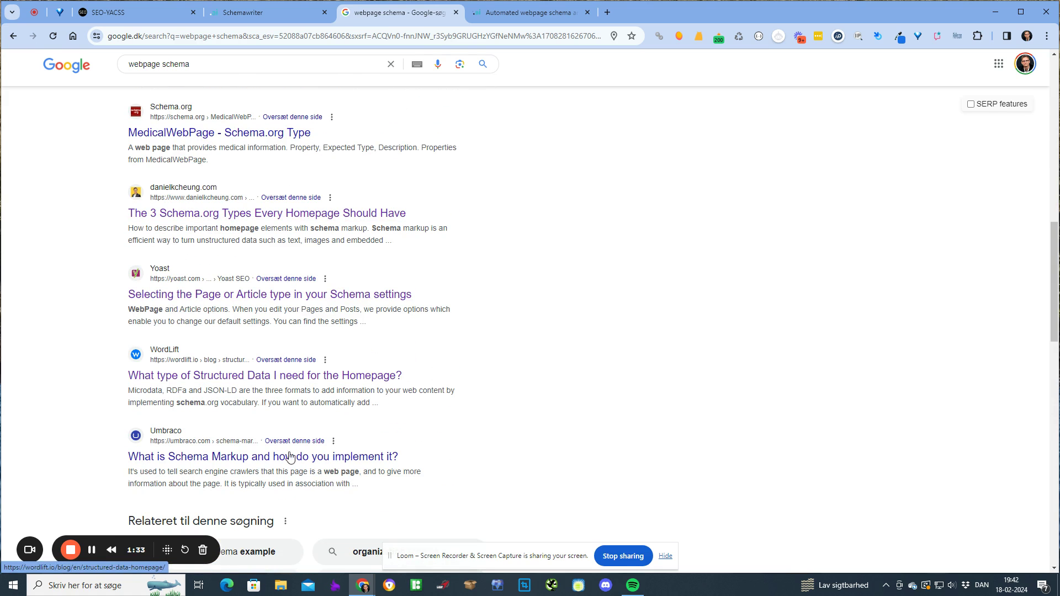
scroll(311, 433, up, 9)
scroll(311, 434, up, 4)
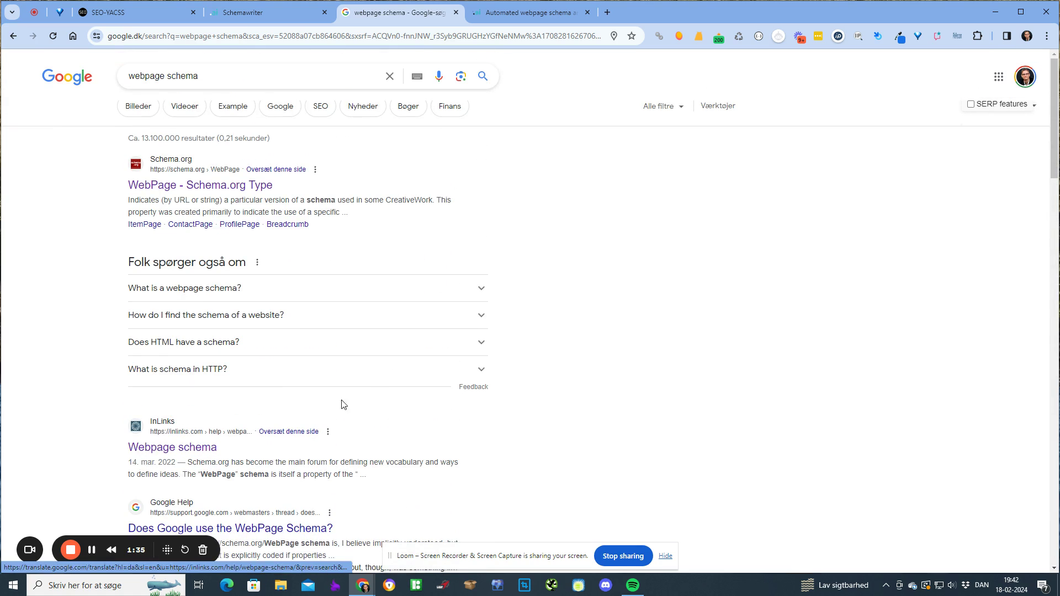
Examine the Schema.org WebPage, Google Help and MedicalWebPage results and compare them with the search phrase
drag(66, 165, 168, 208)
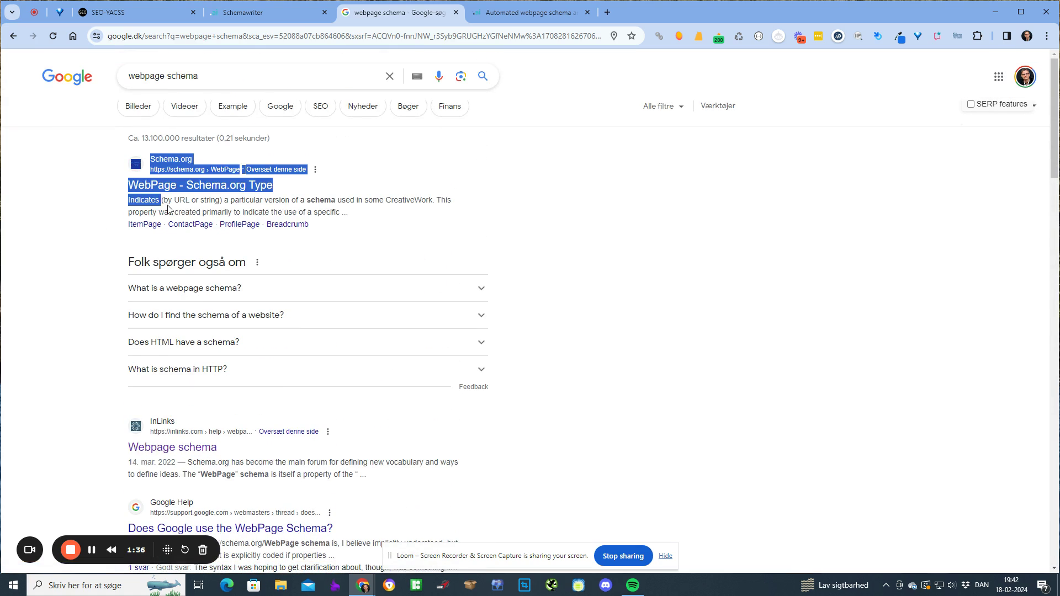
click(55, 221)
scroll(57, 232, down, 4)
drag(112, 301, 185, 308)
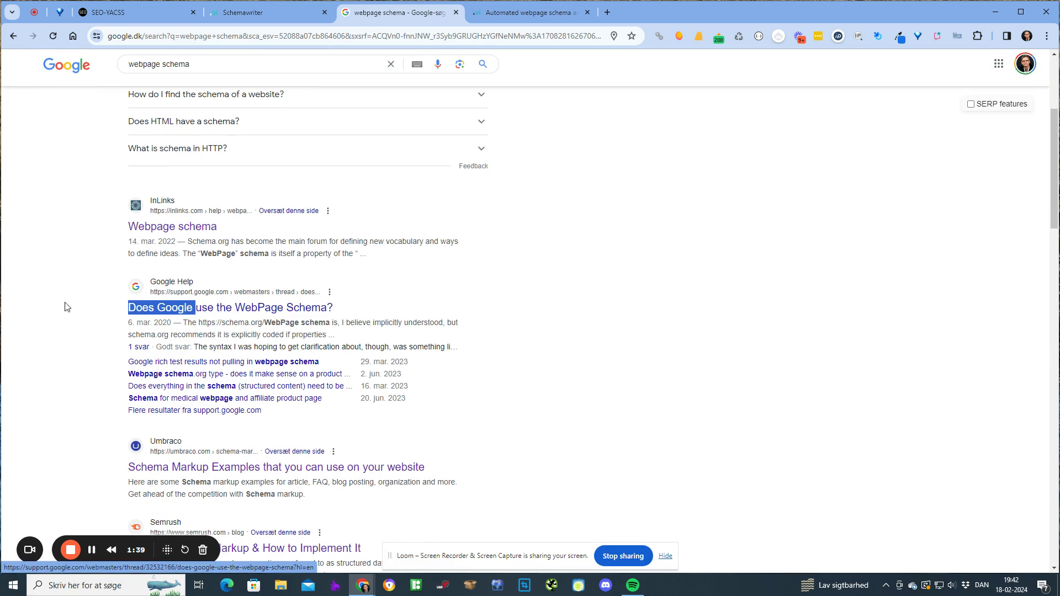
scroll(74, 296, down, 6)
drag(110, 298, 215, 301)
click(690, 293)
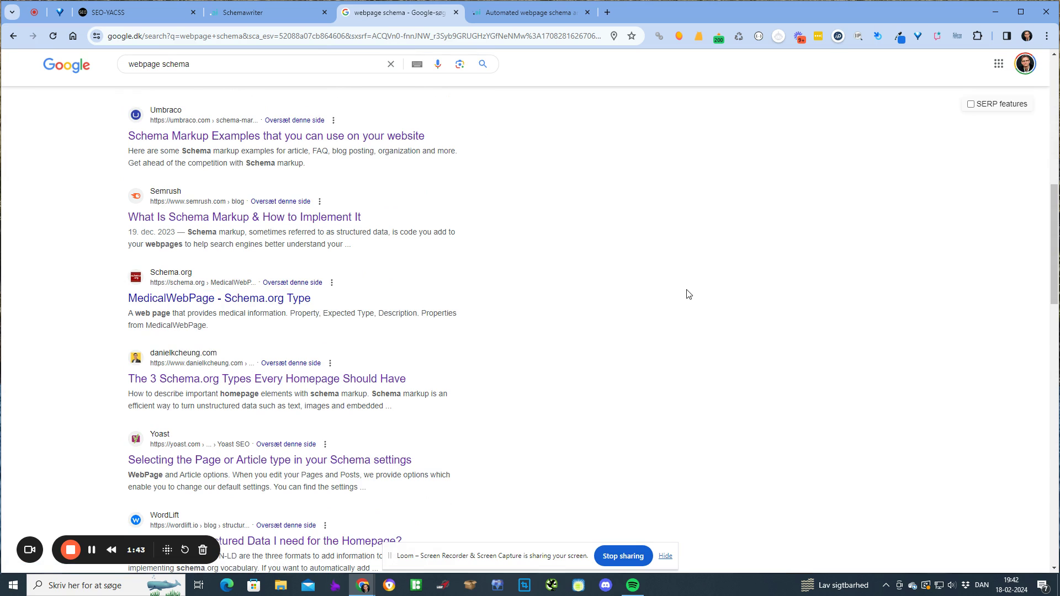
scroll(689, 294, up, 10)
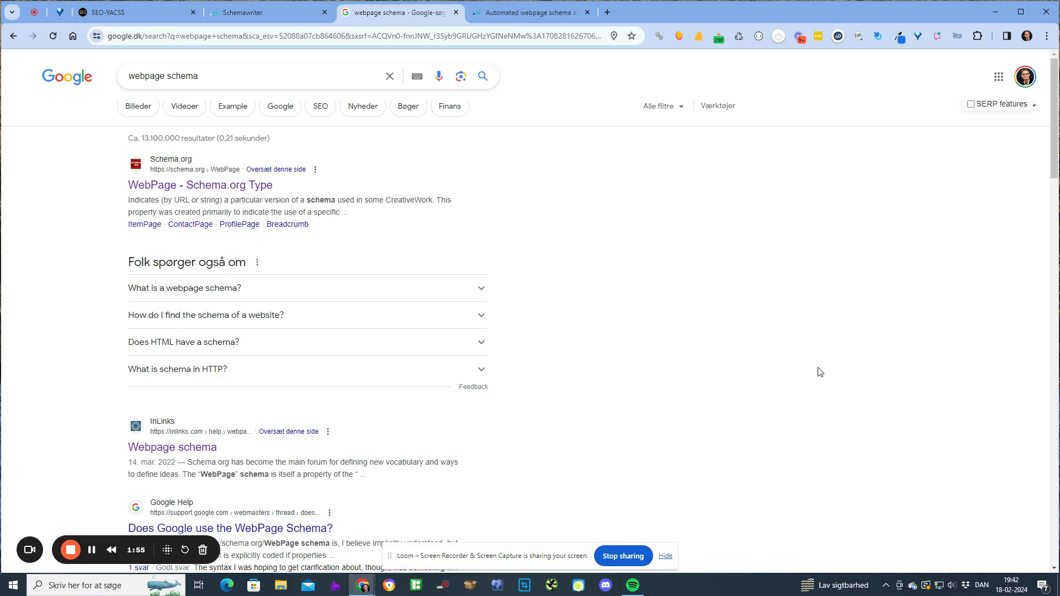
drag(91, 168, 223, 200)
click(93, 208)
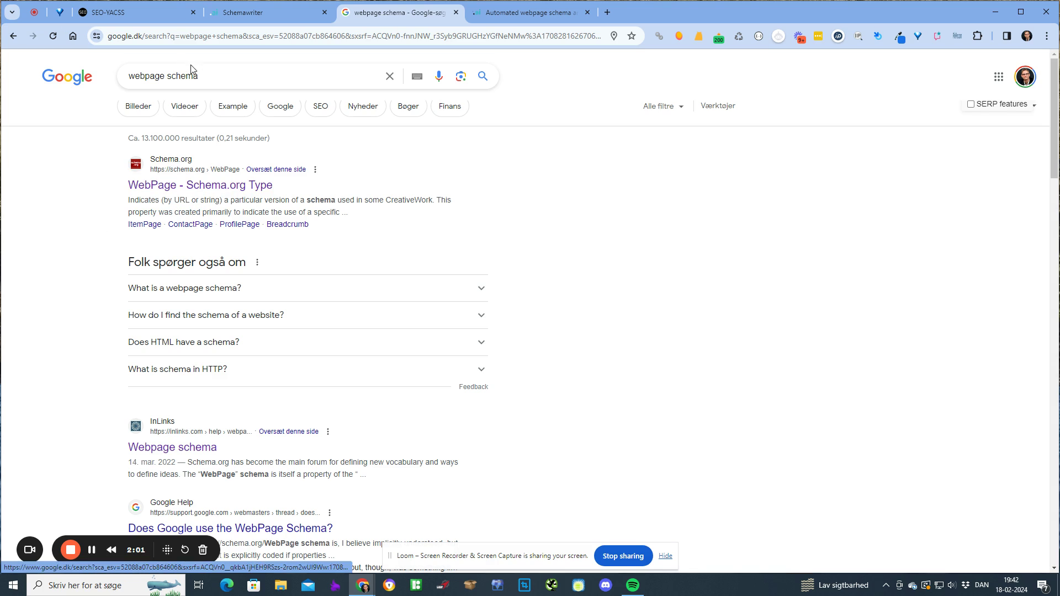
drag(192, 70, 90, 67)
click(90, 175)
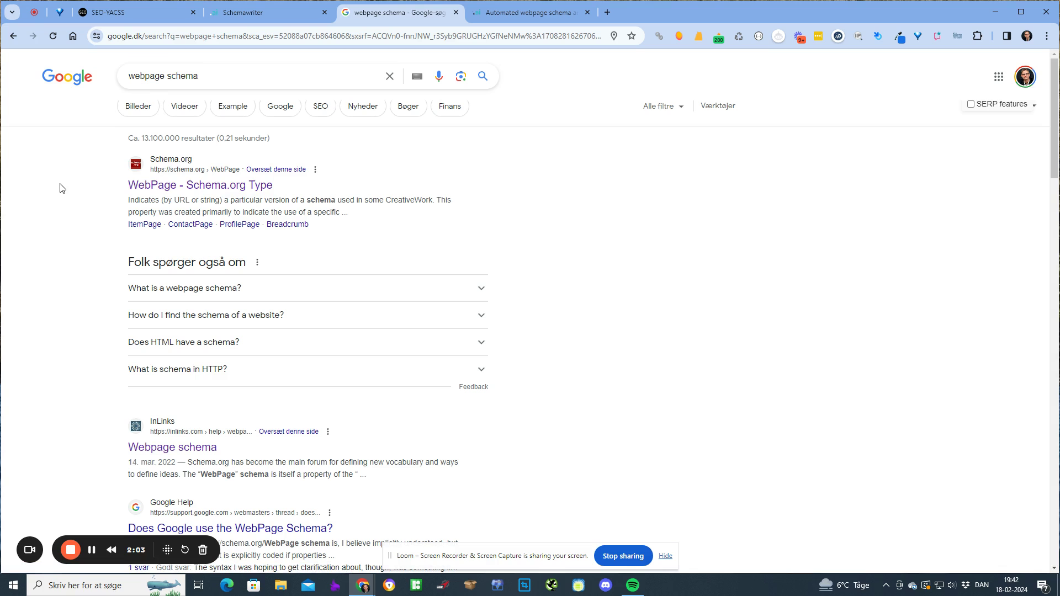
Open the Google Help thread "Does Google use the WebPage Schema?", skim its answers and return to the search results
scroll(63, 199, down, 3)
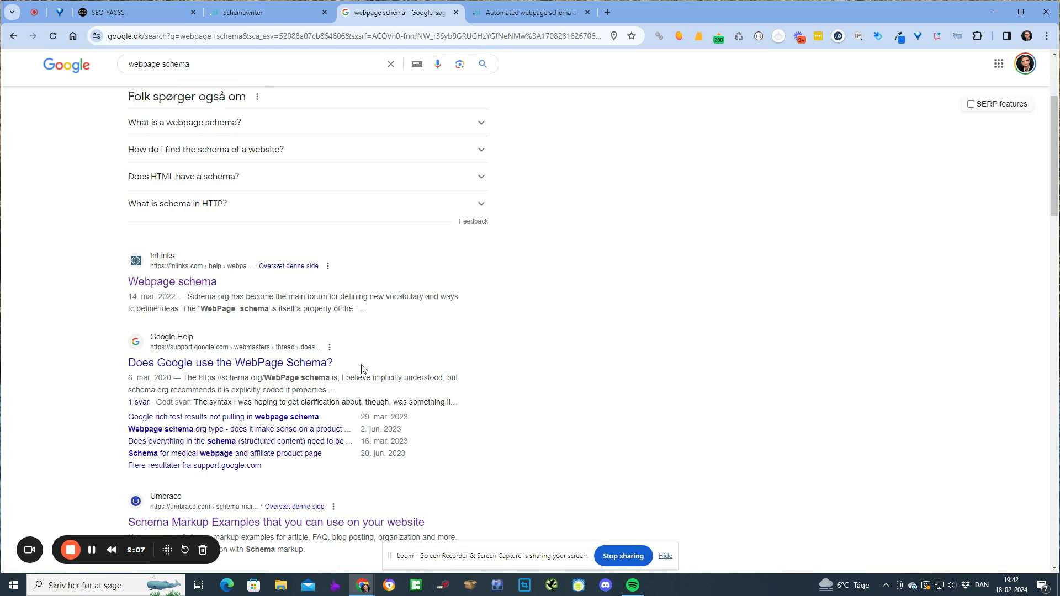
click(293, 366)
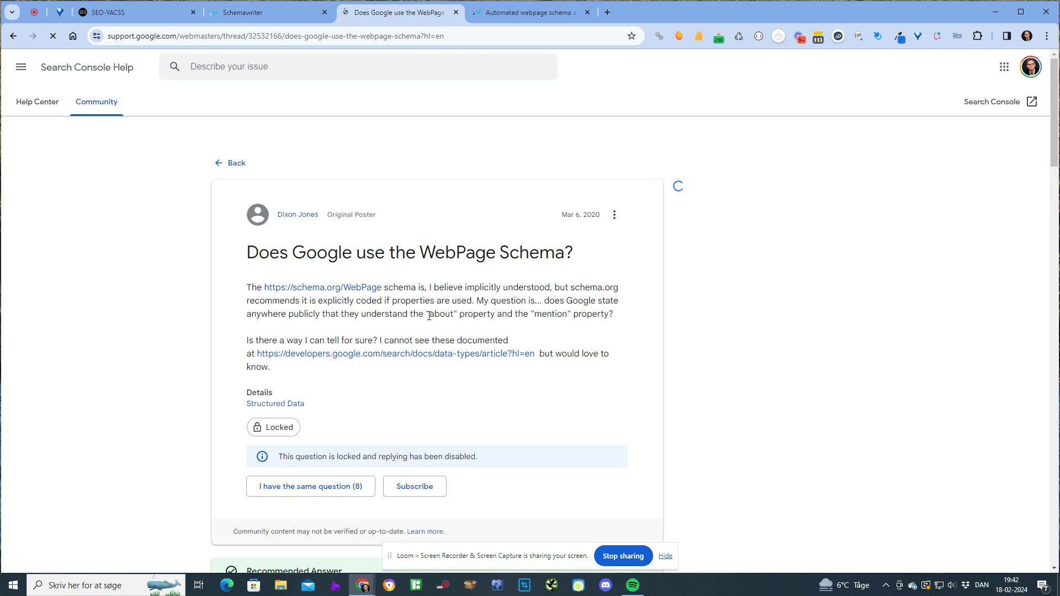
scroll(430, 321, down, 5)
scroll(430, 321, down, 15)
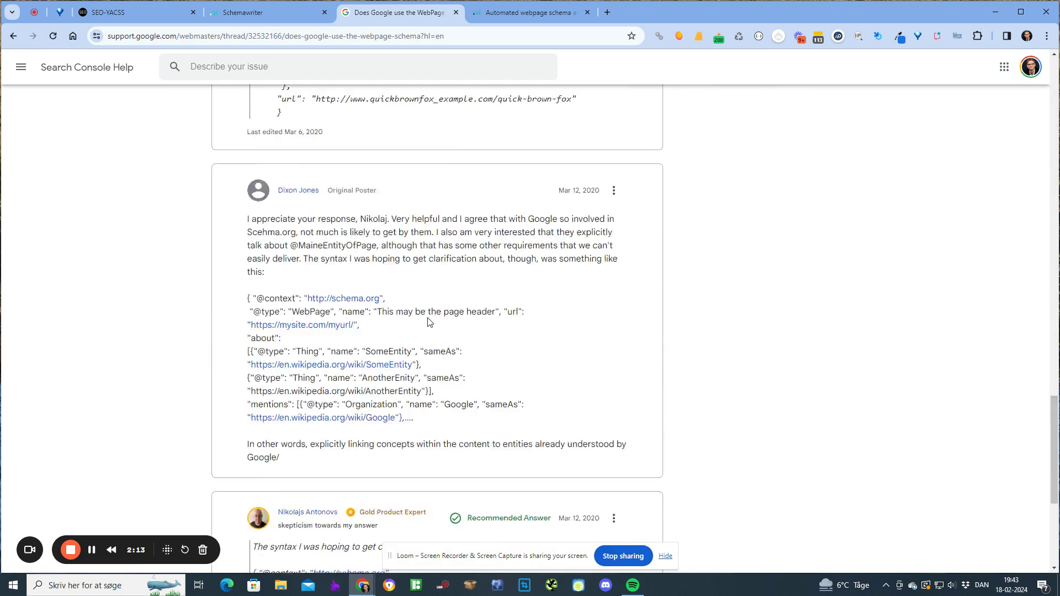
click(10, 34)
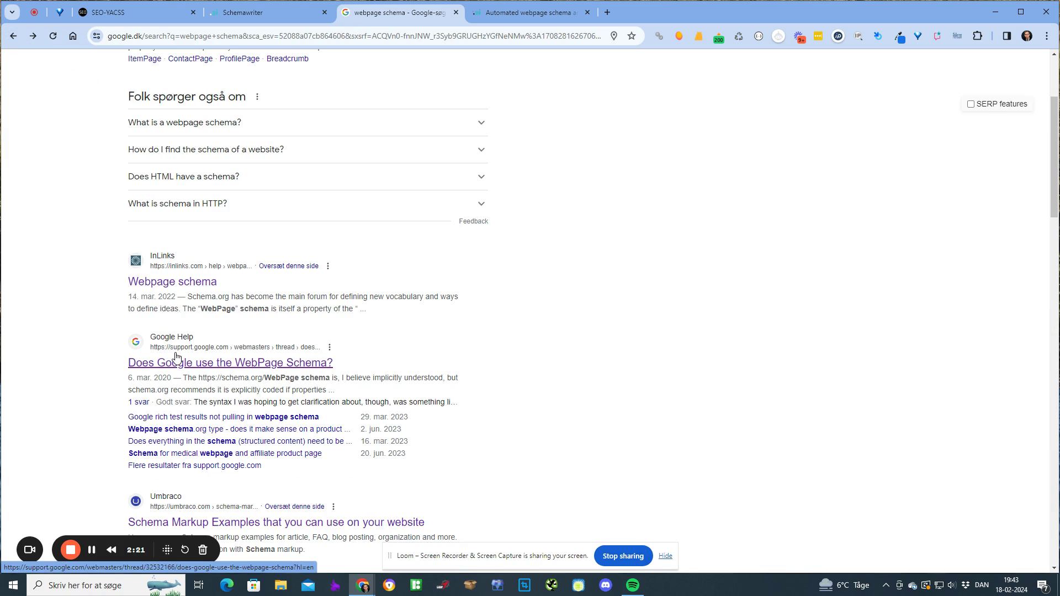
Review the upper search results again, view the schemawriter.ai homepage and return to the results
scroll(175, 356, up, 3)
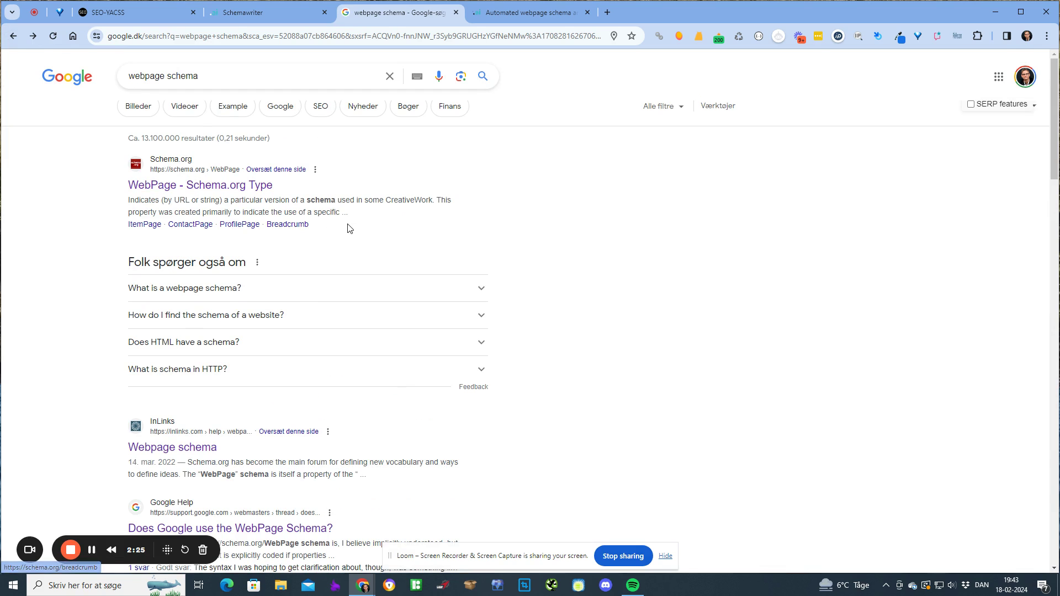
scroll(272, 314, down, 4)
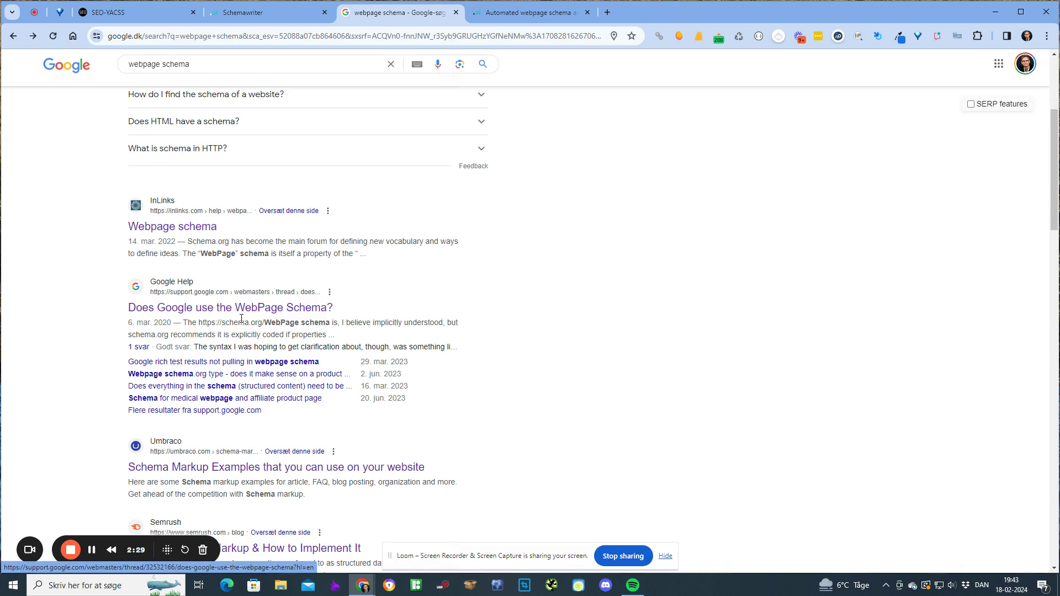
scroll(232, 312, up, 4)
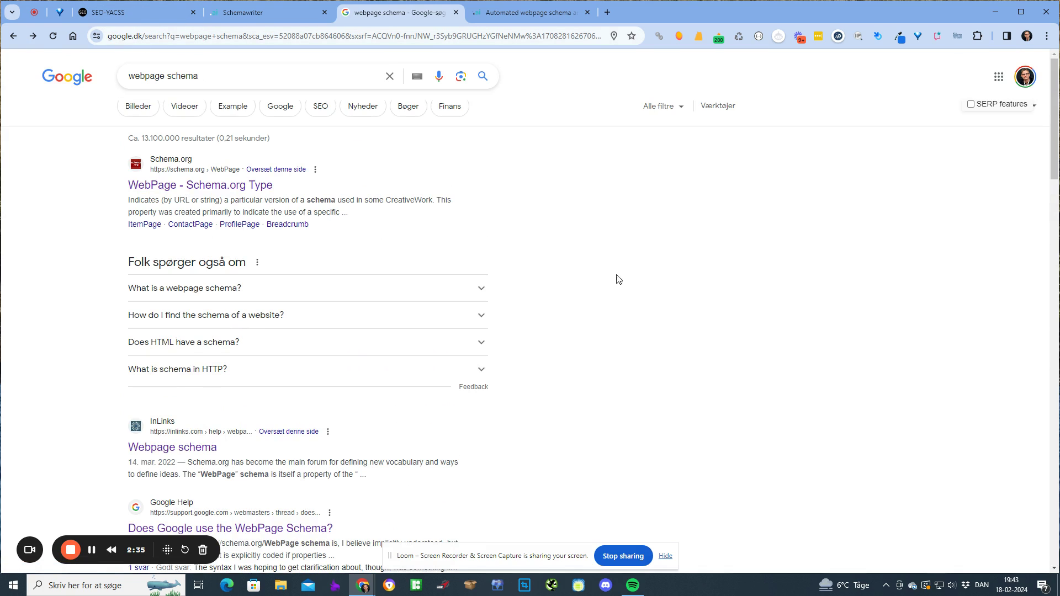
click(530, 13)
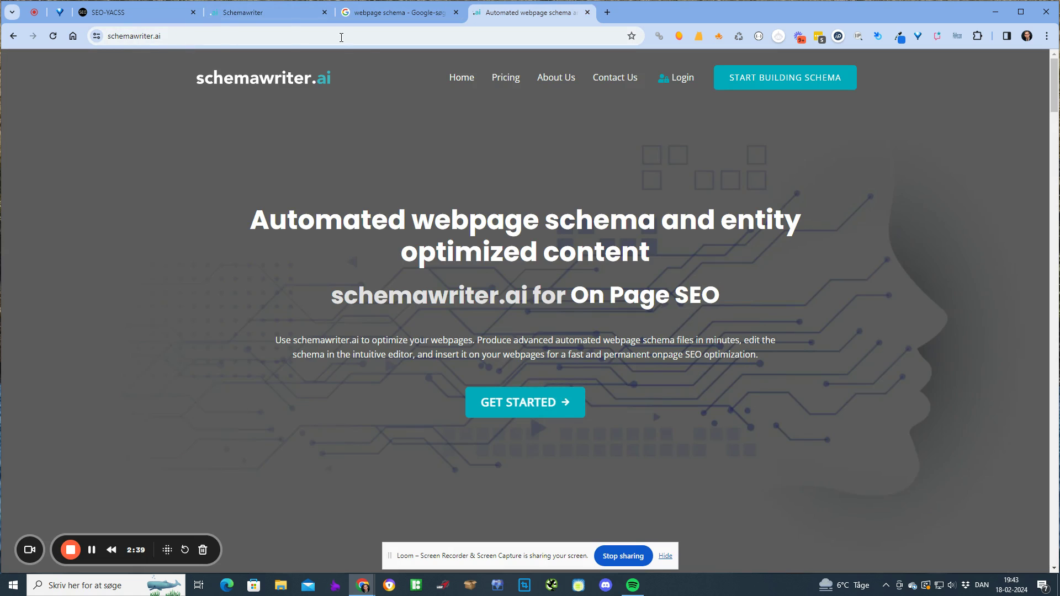
click(399, 18)
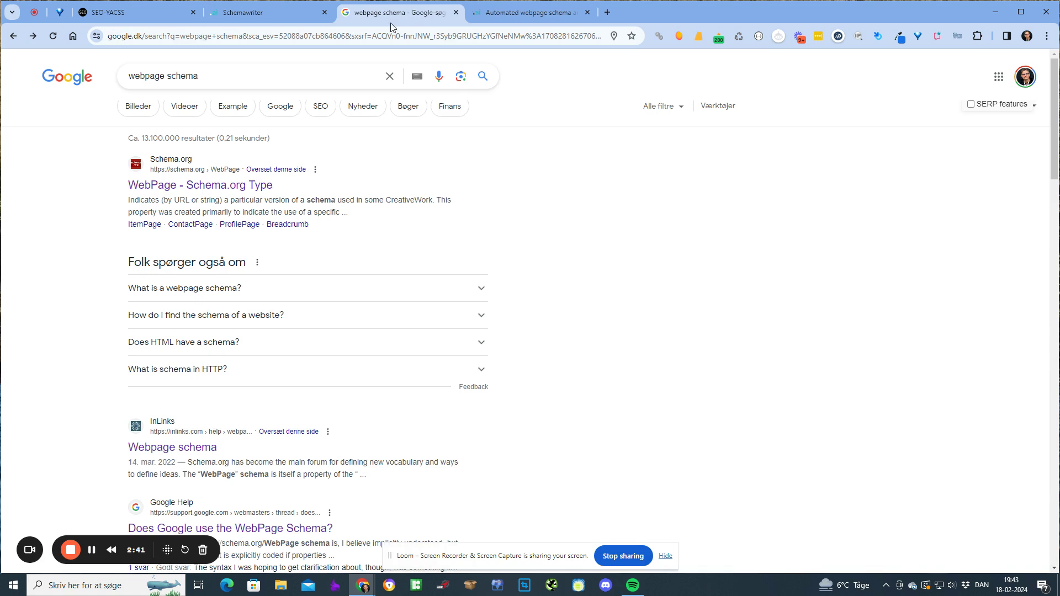
Open the InLinks, Umbraco, Semrush, "The 3 Schema.org Types", Yoast and WordLift structured data results in separate new tabs
scroll(193, 193, down, 5)
middle_click(171, 175)
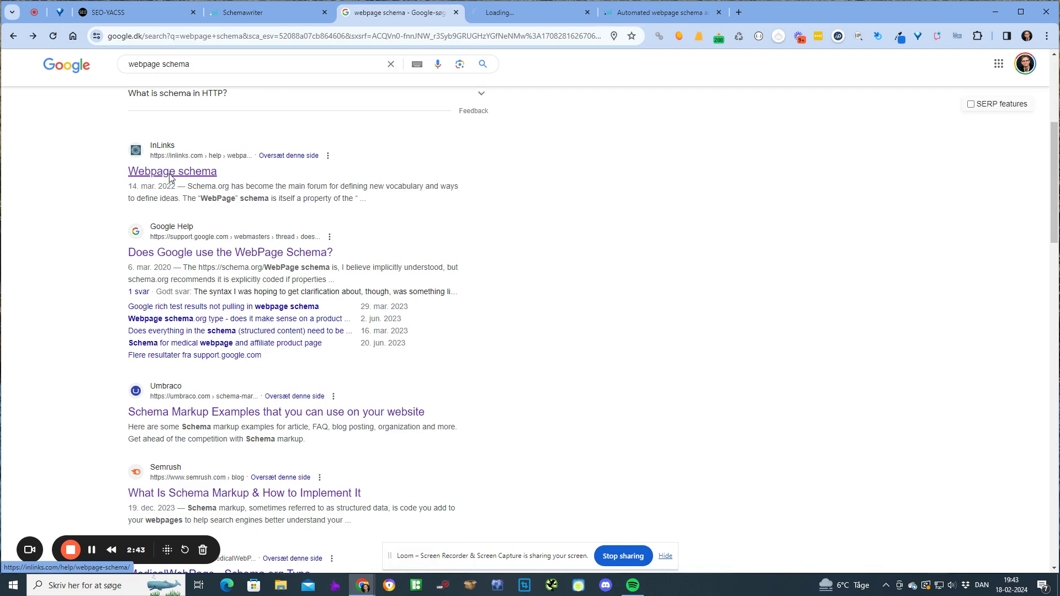
scroll(171, 183, down, 4)
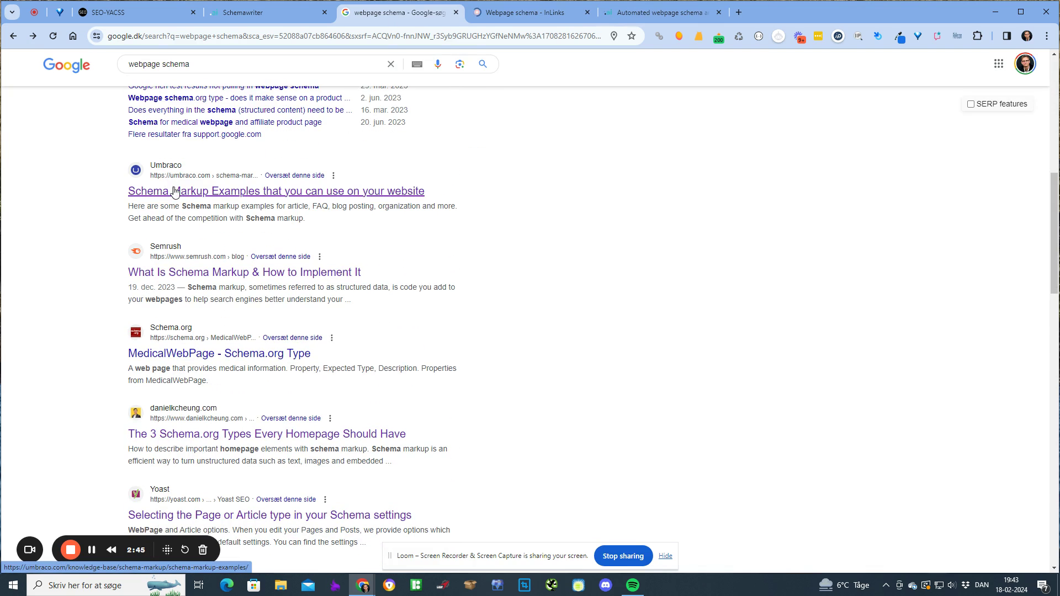
middle_click(174, 193)
middle_click(200, 273)
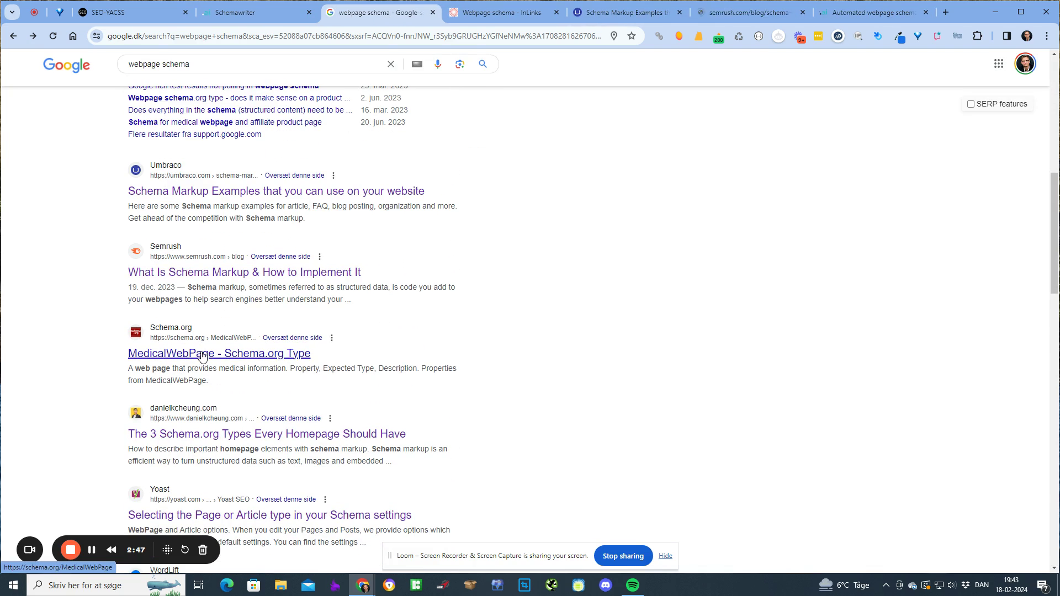
scroll(206, 344, down, 6)
middle_click(205, 104)
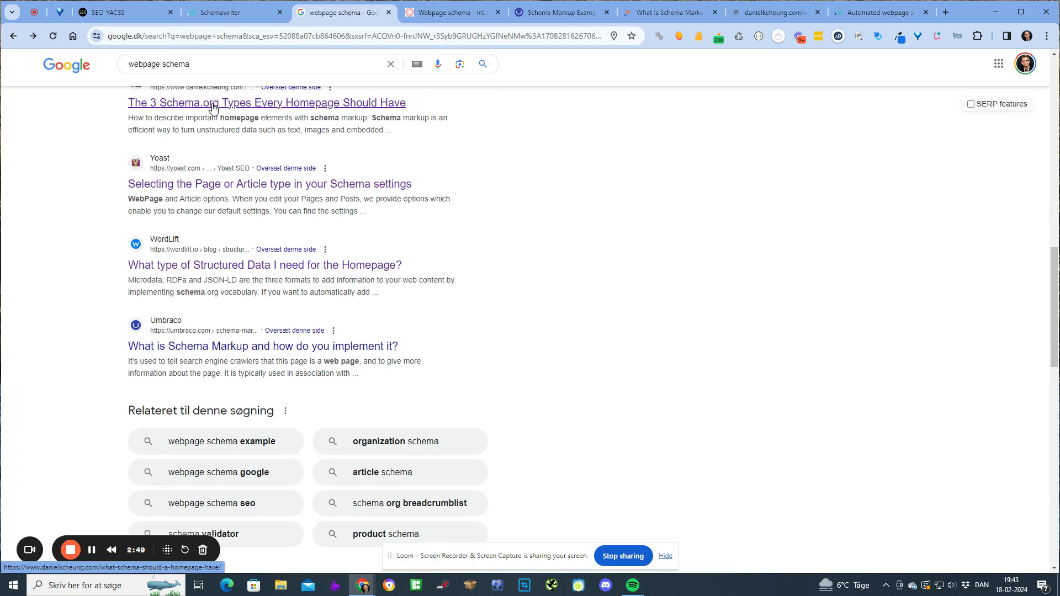
middle_click(198, 190)
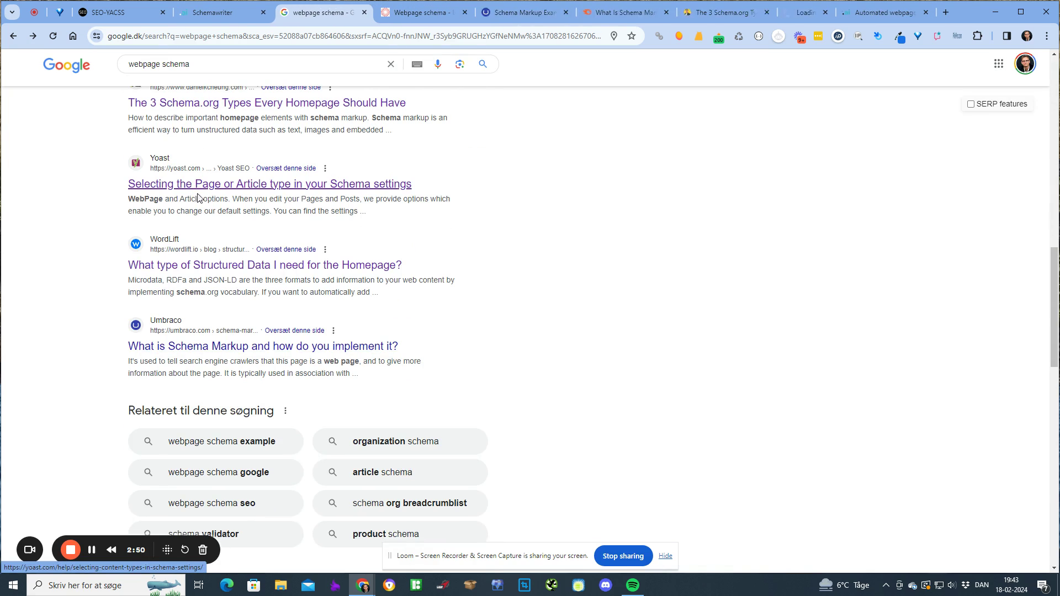
middle_click(201, 269)
scroll(700, 241, up, 5)
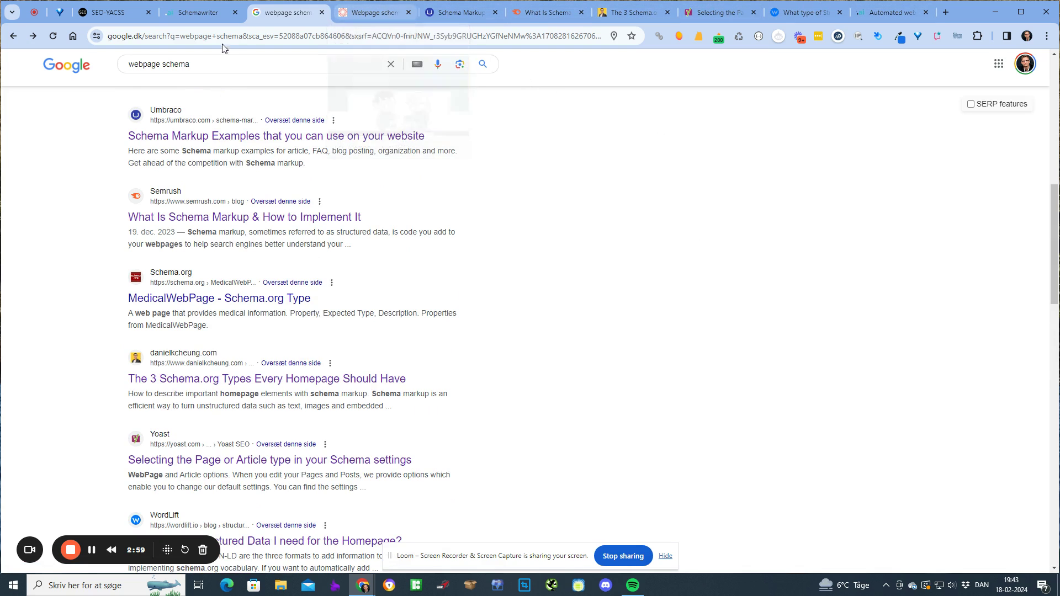
Return to the Schemawriter report form and enter "webpage schema" as the keyword
click(208, 13)
click(483, 165)
text(webpage schema)
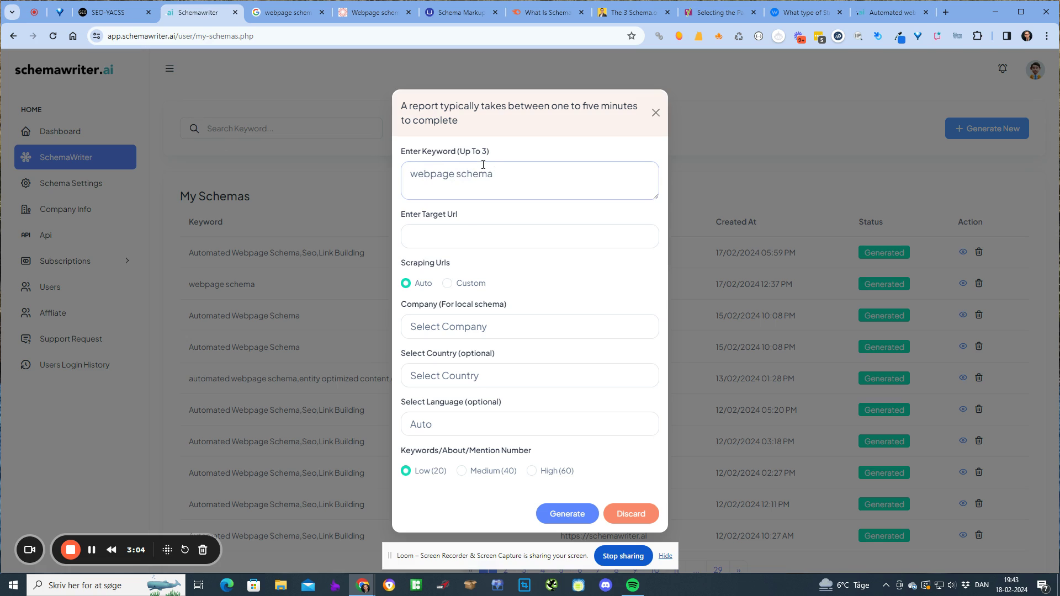
key(Tab)
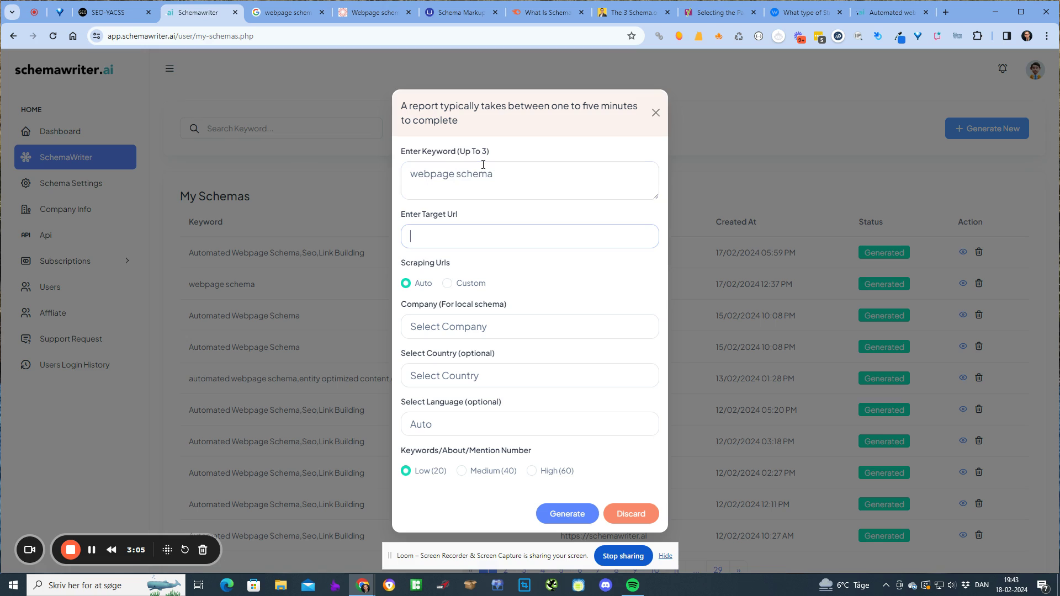
text(https://schemawriter.)
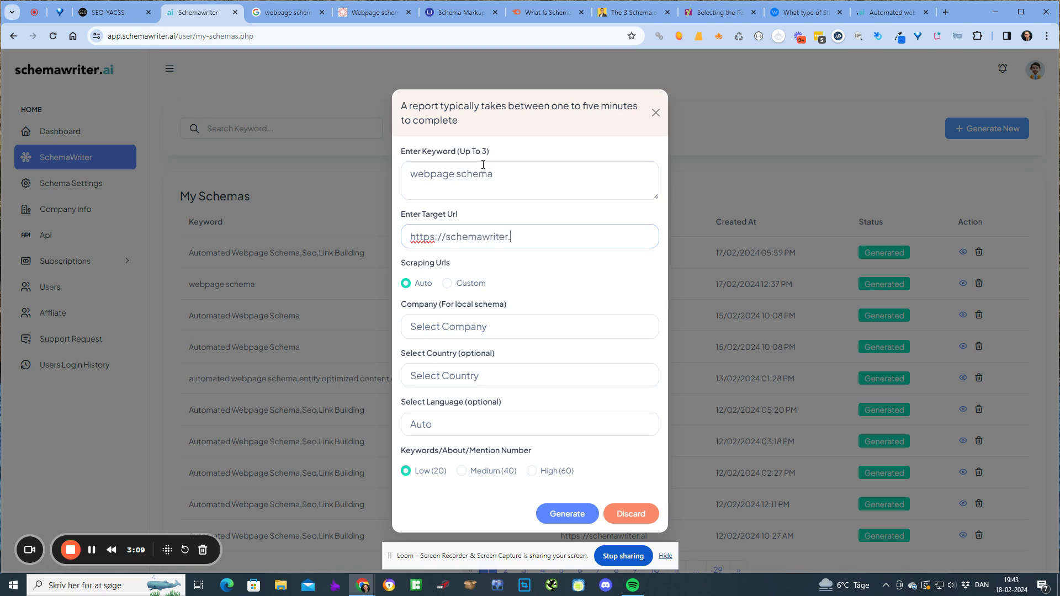
key(Tab)
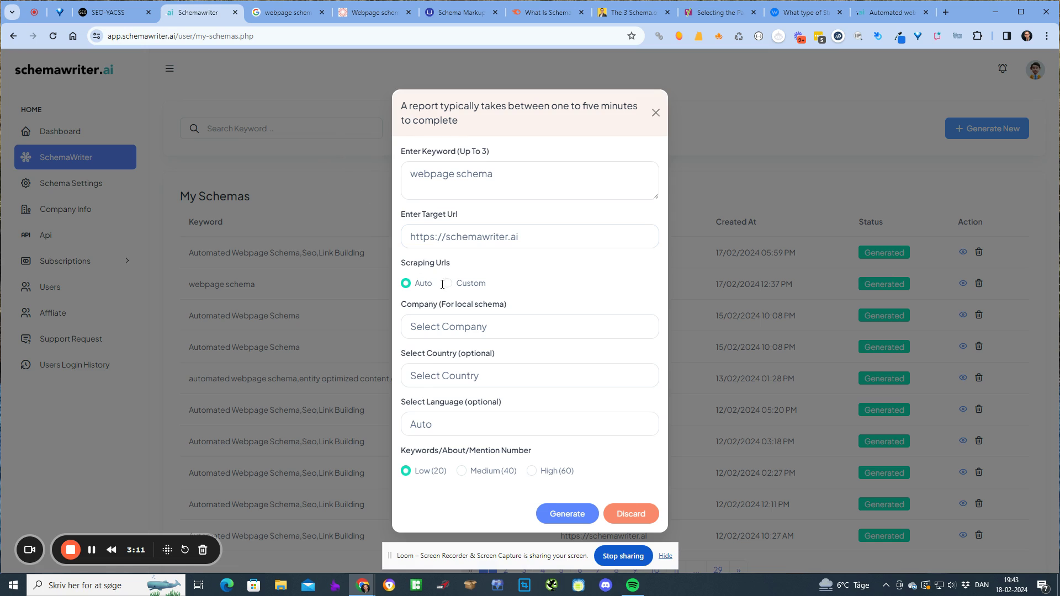
click(445, 284)
click(469, 318)
click(287, 12)
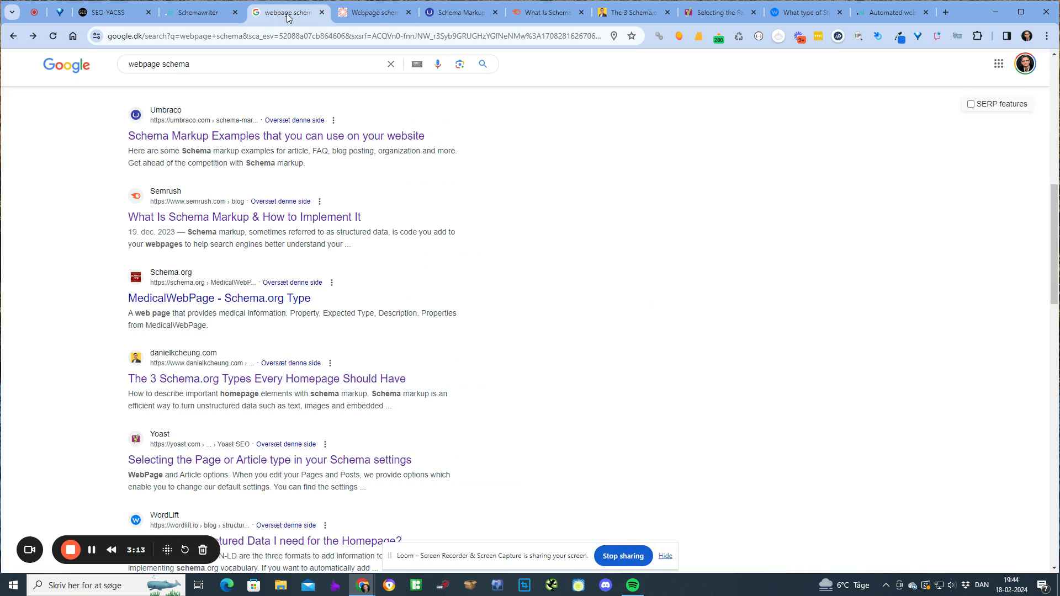
click(374, 12)
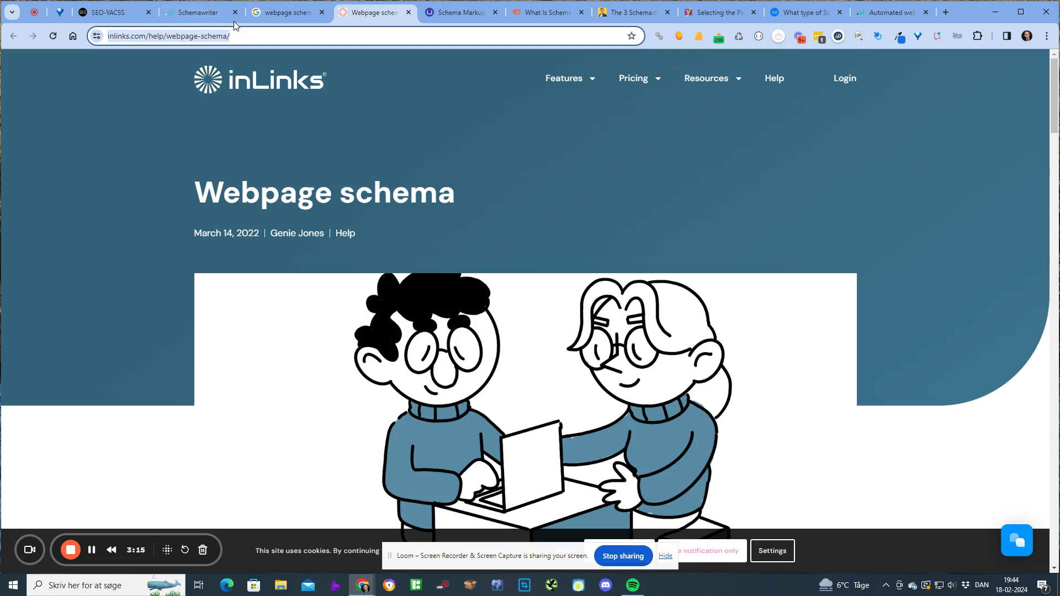
click(199, 12)
click(519, 312)
text(https://inlinks.com/help/webpage-schema/)
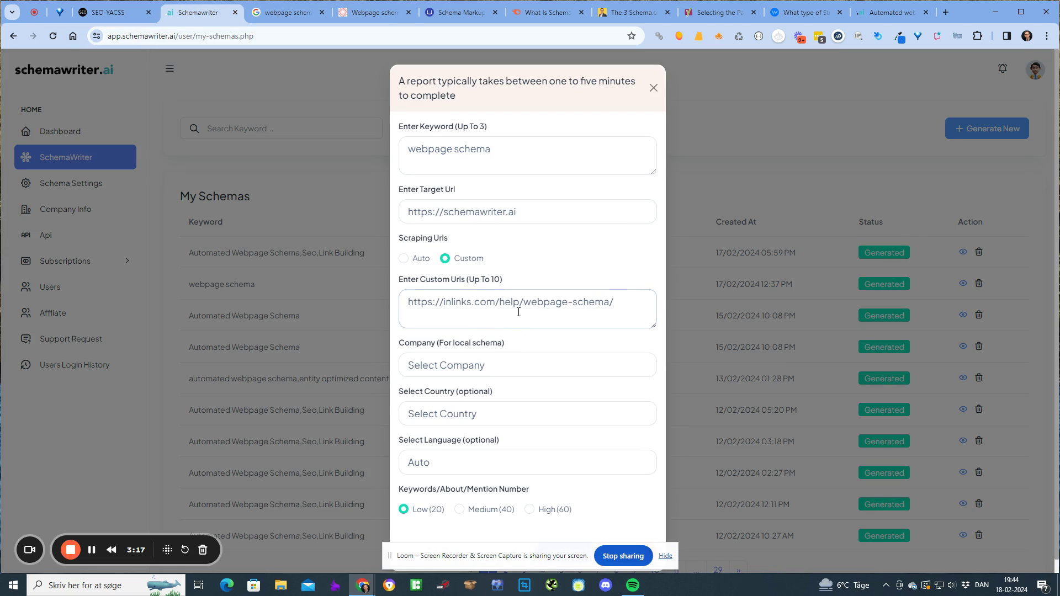
Copy the address of Umbraco's Schema Markup Examples page and add it on a new line of the custom URLs
click(462, 12)
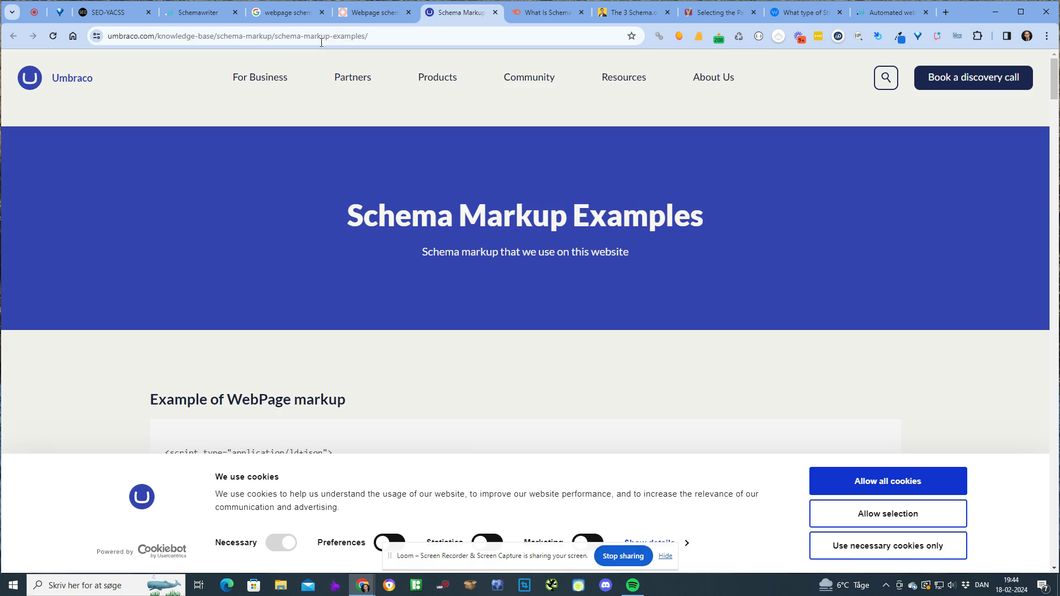
click(334, 34)
key(ctrl+c)
click(198, 12)
click(635, 300)
key(Return)
key(ctrl+v)
key(Return)
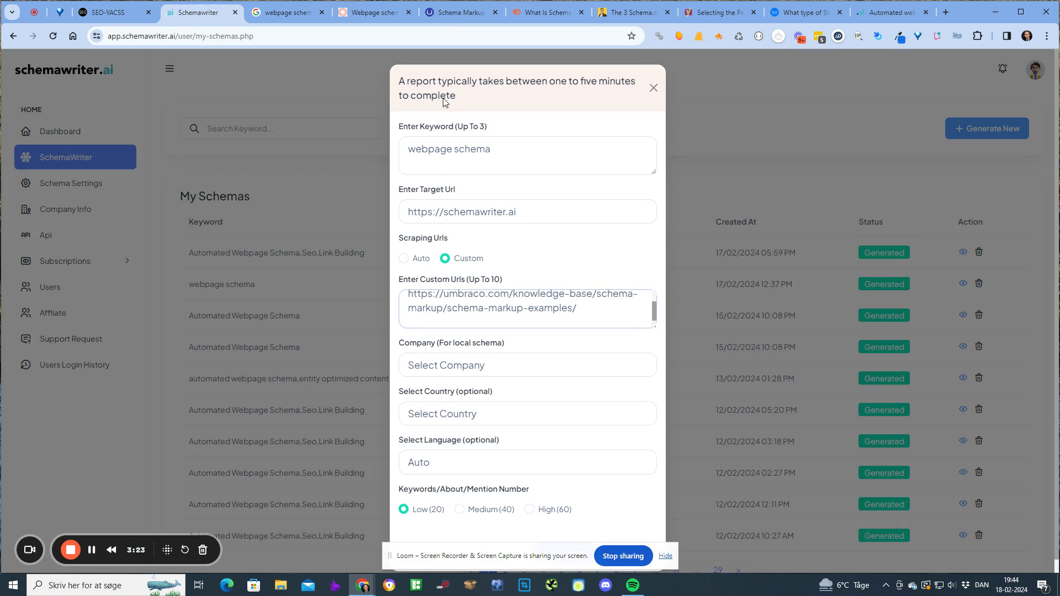
click(541, 13)
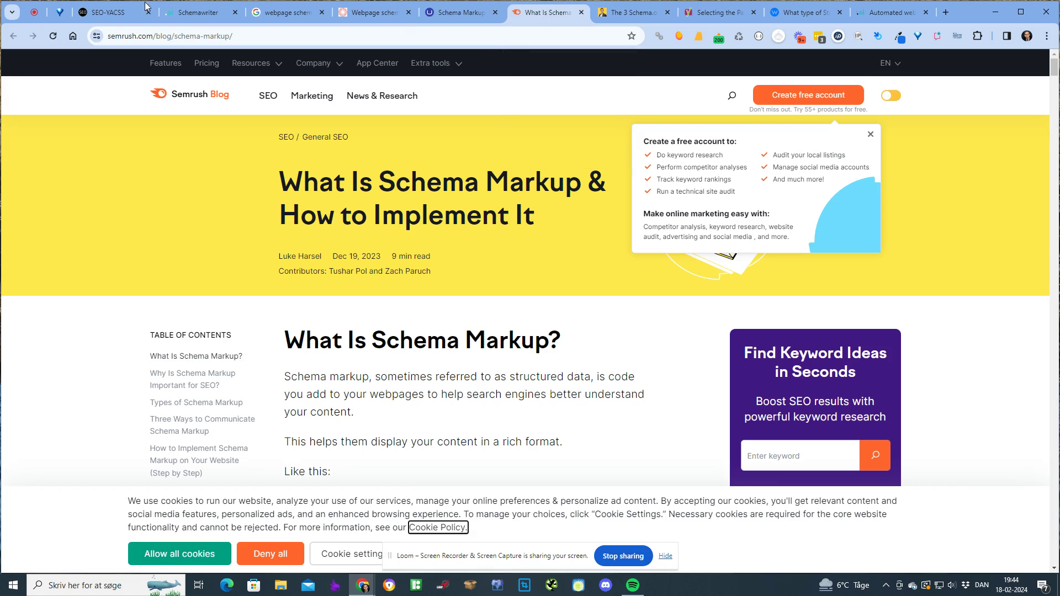
click(174, 37)
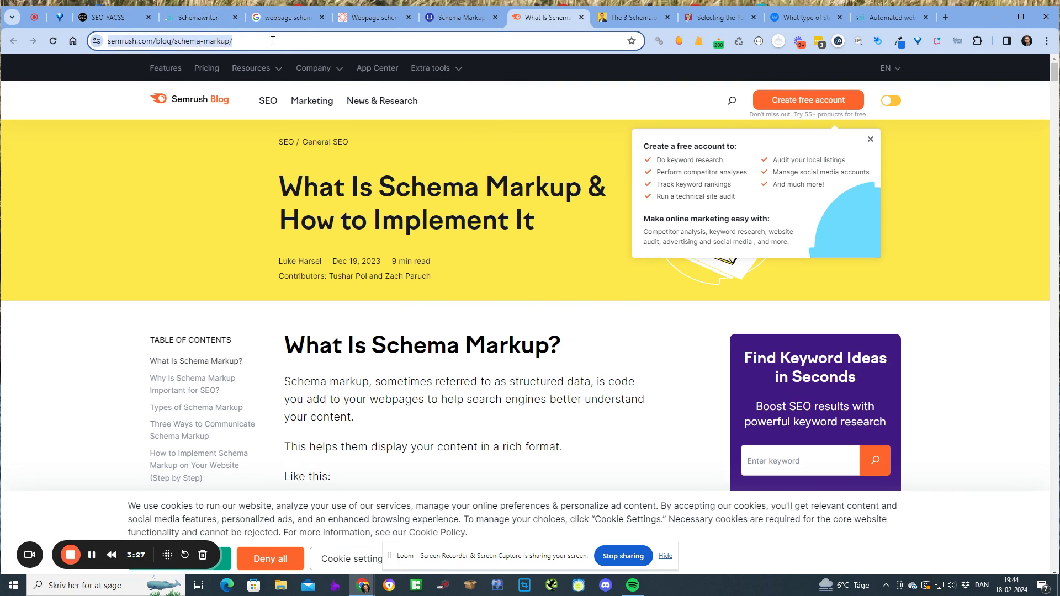
click(199, 12)
key(Return)
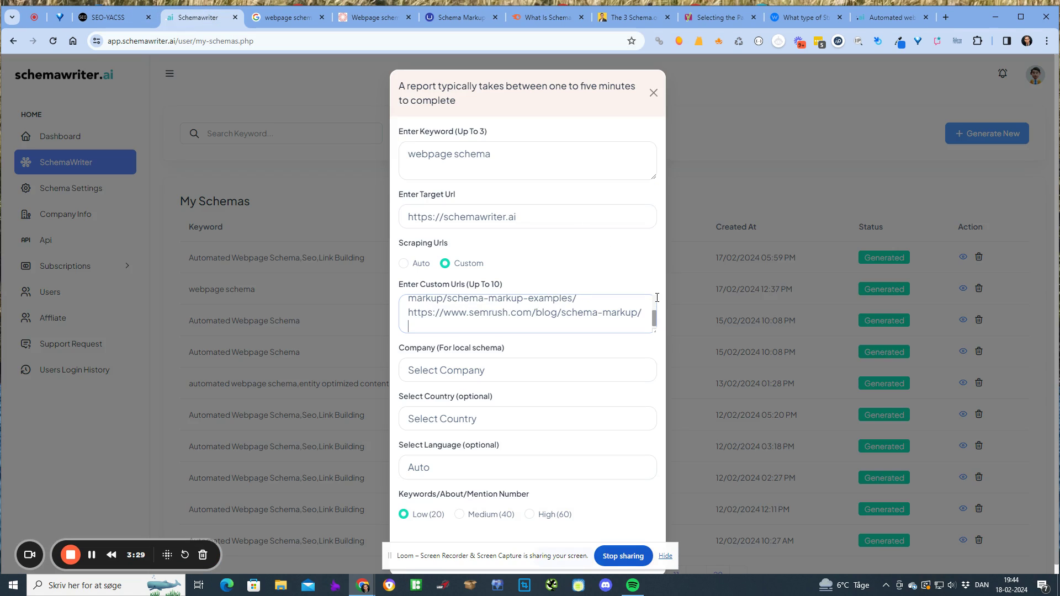
Add the address of the "Homepage schema markup best practices" article to the report's custom URLs
click(638, 17)
click(230, 43)
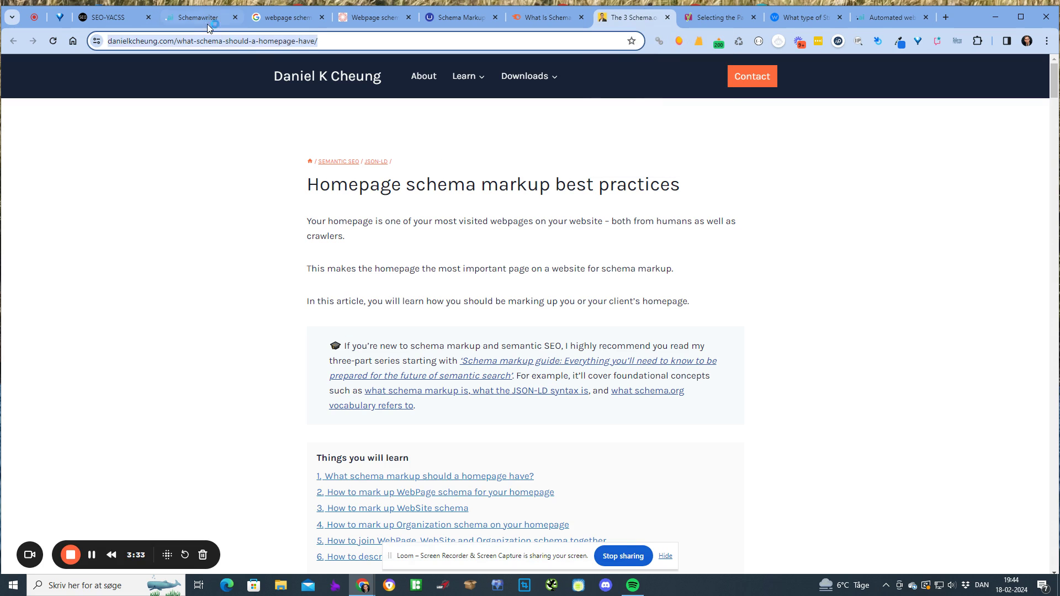
click(221, 24)
key(ctrl+v)
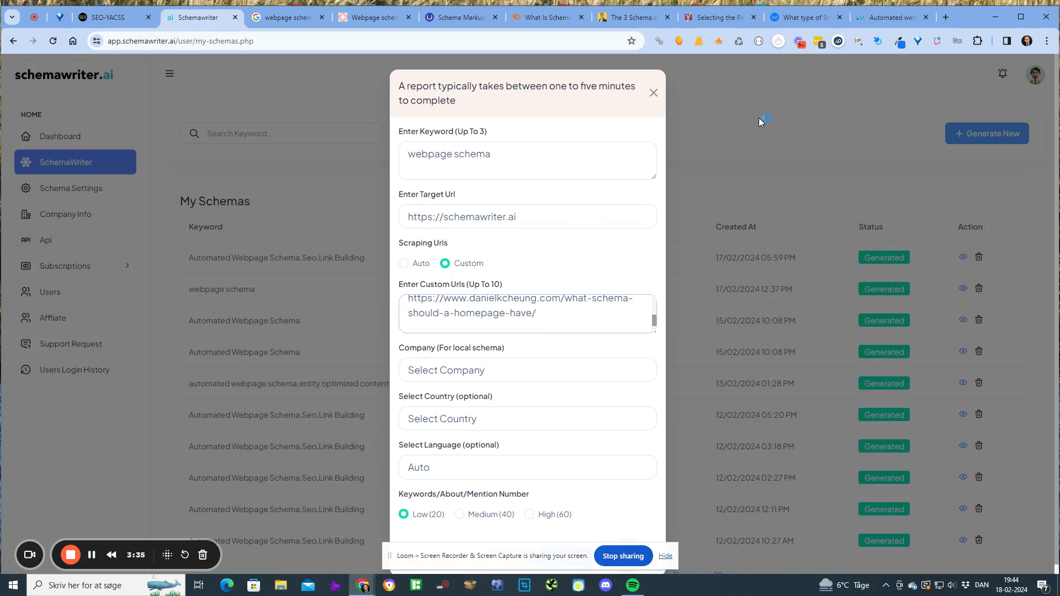
click(718, 17)
click(216, 42)
key(ctrl+c)
click(198, 17)
key(Return)
key(ctrl+v)
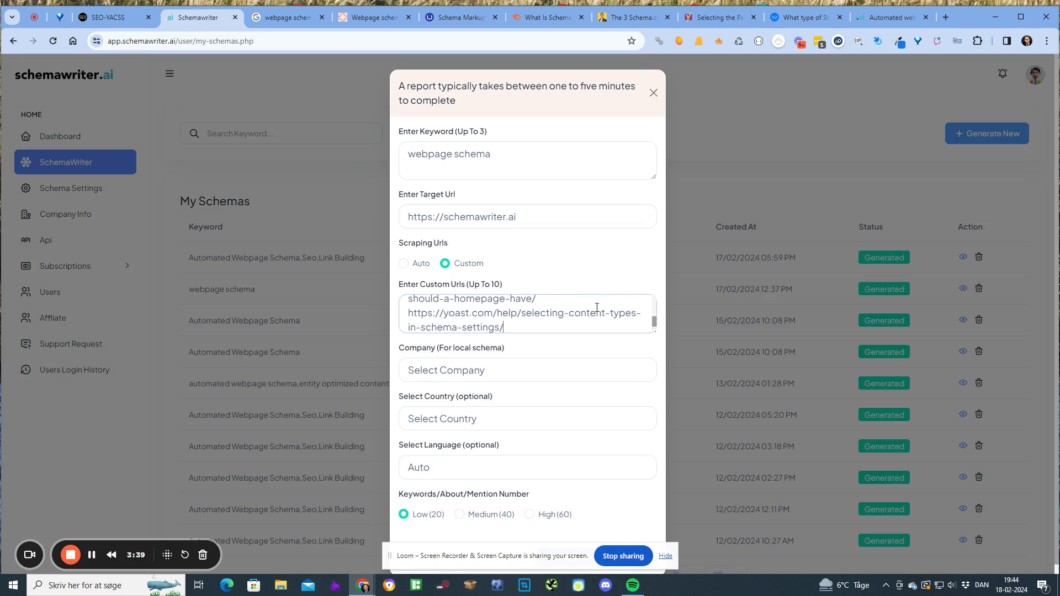
click(807, 17)
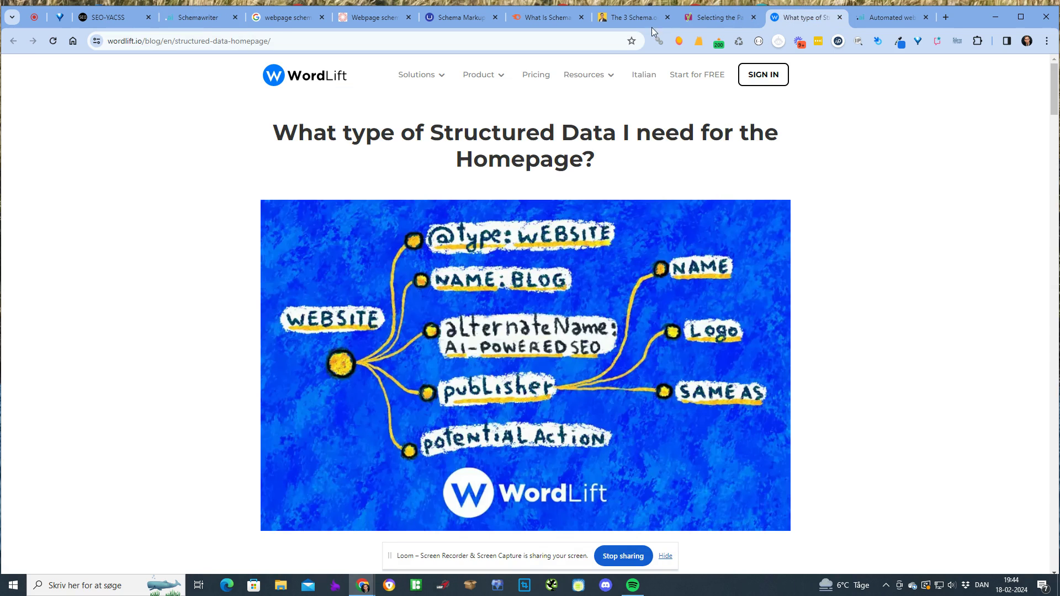
click(222, 42)
key(ctrl+c)
click(202, 18)
key(Return)
key(ctrl+v)
Set the company to schemawriter.ai and the country to United States, and generate the report
key(Tab)
key(s)
key(s)
key(s)
key(s)
key(s)
key(Tab)
key(u)
key(u)
key(u)
key(u)
key(u)
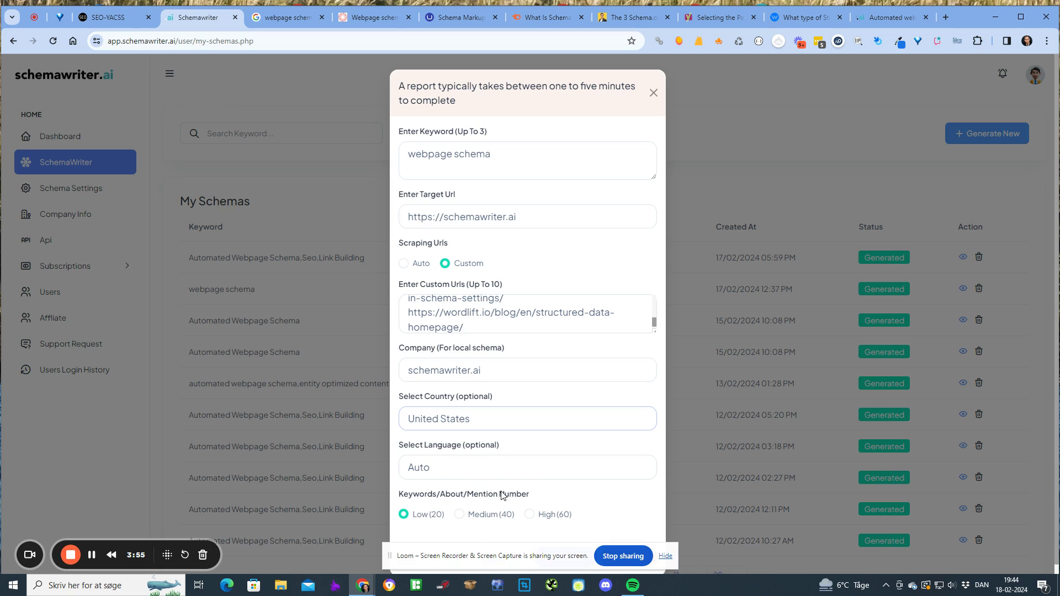
drag(525, 557, 240, 566)
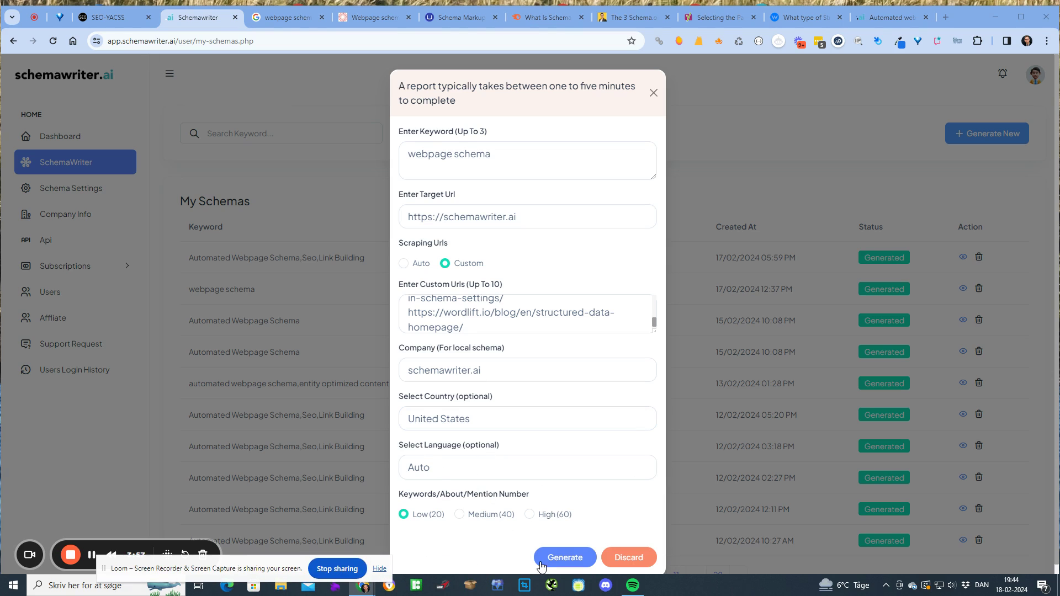
click(565, 558)
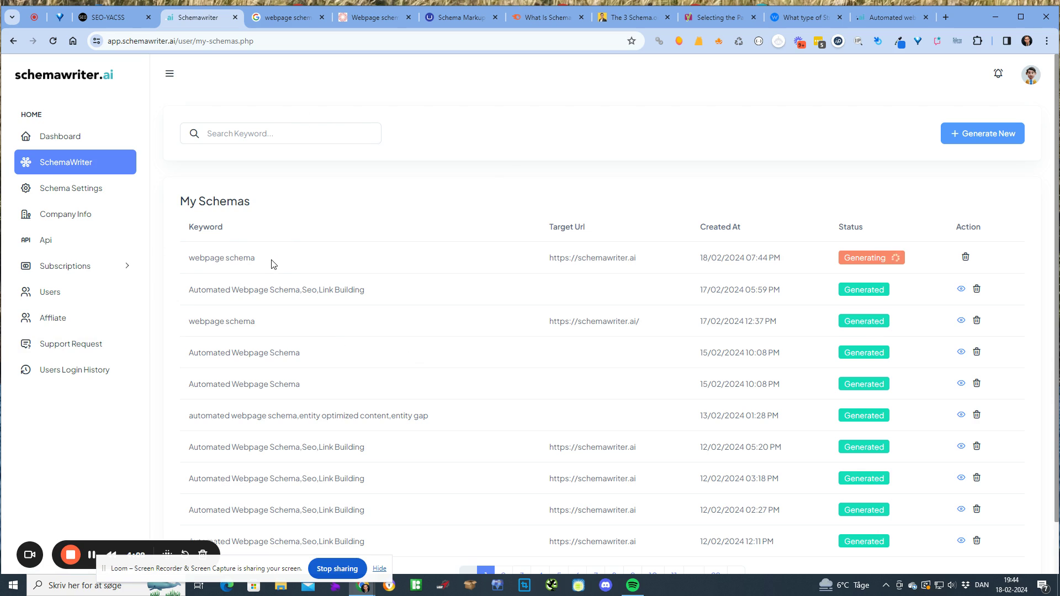
Look through the open competitor pages from InLinks, Umbraco, Semrush, Yoast, WordLift and the homepage schema article
click(373, 17)
click(461, 18)
click(547, 17)
click(603, 17)
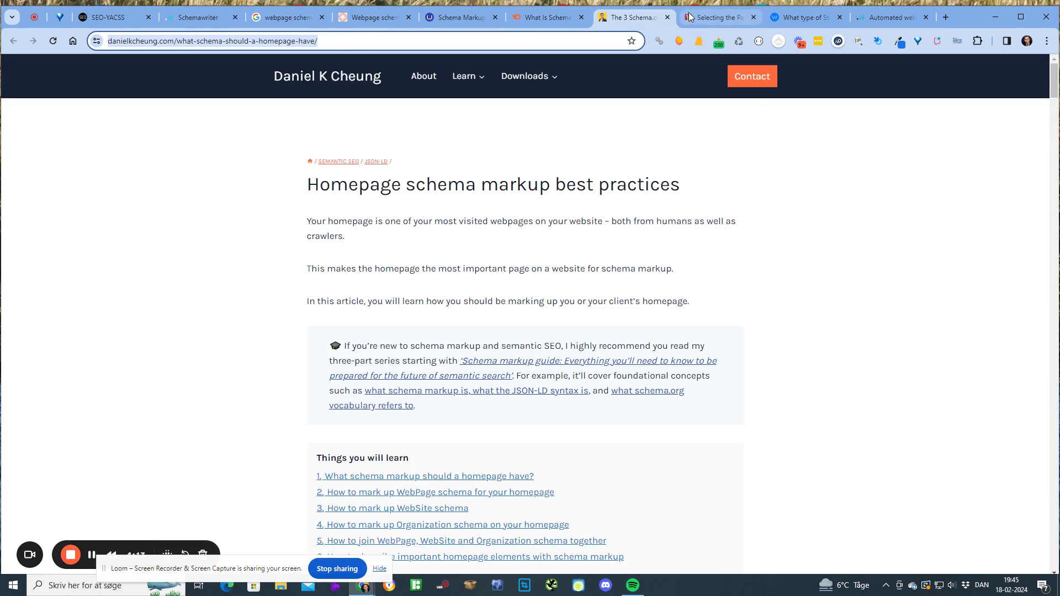
click(713, 17)
click(793, 19)
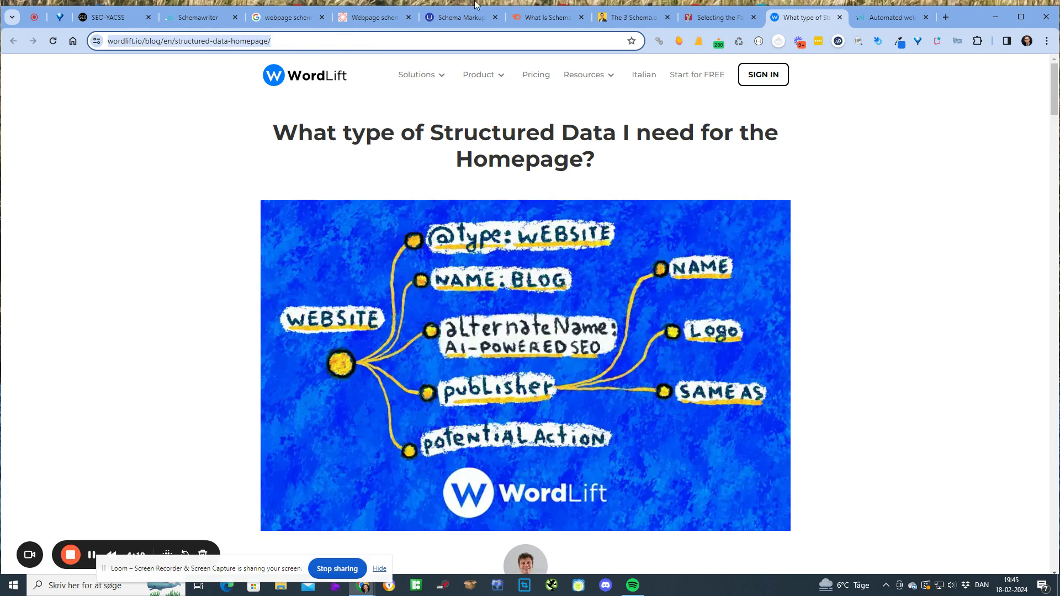
click(359, 17)
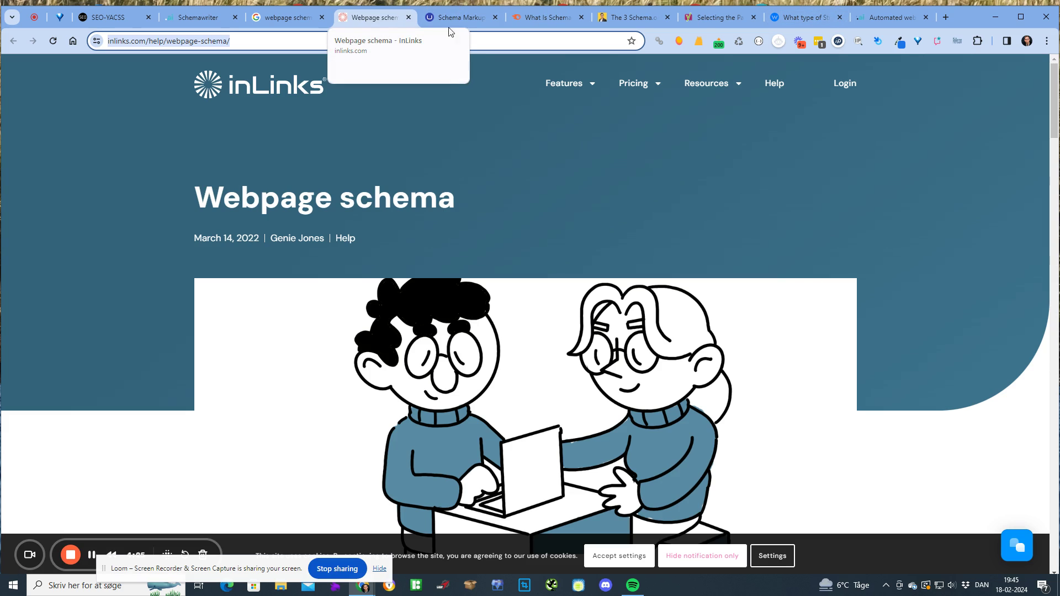
click(645, 18)
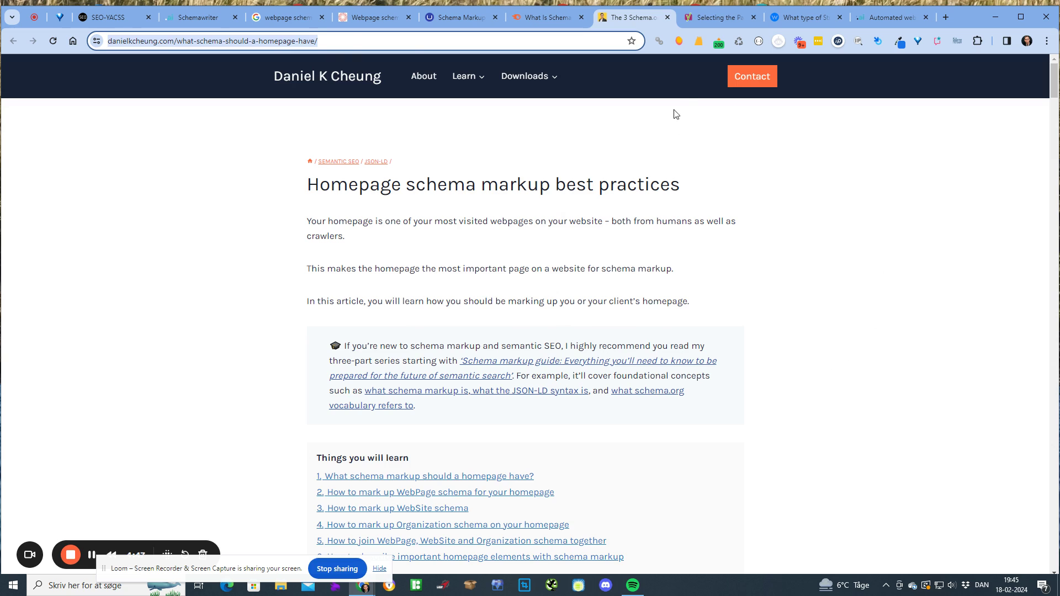
click(383, 17)
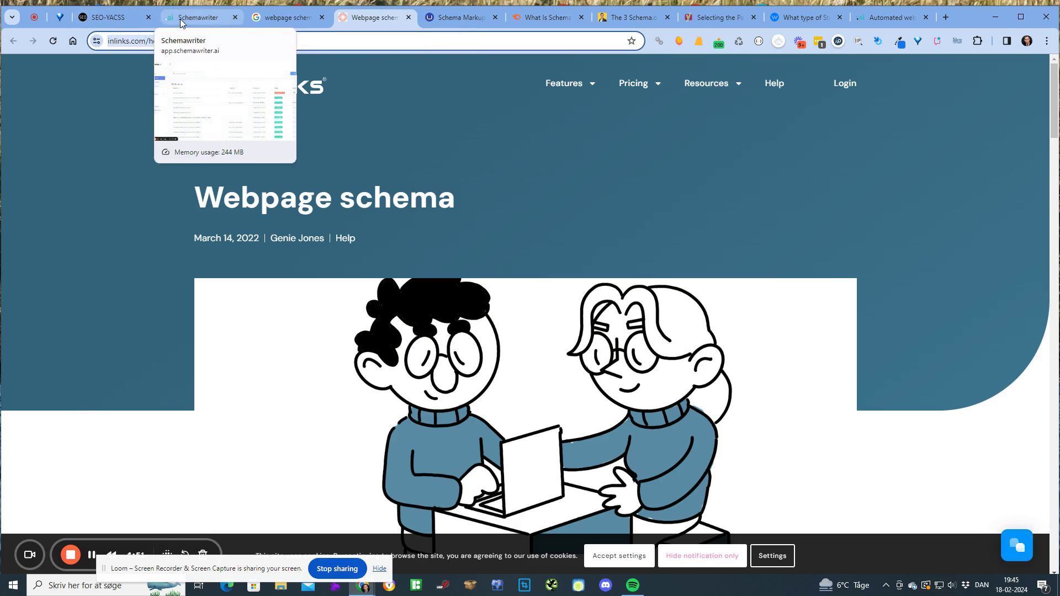
Return to the My Schemas list, open the newly generated "webpage schema" report and maximize the browser window
click(182, 20)
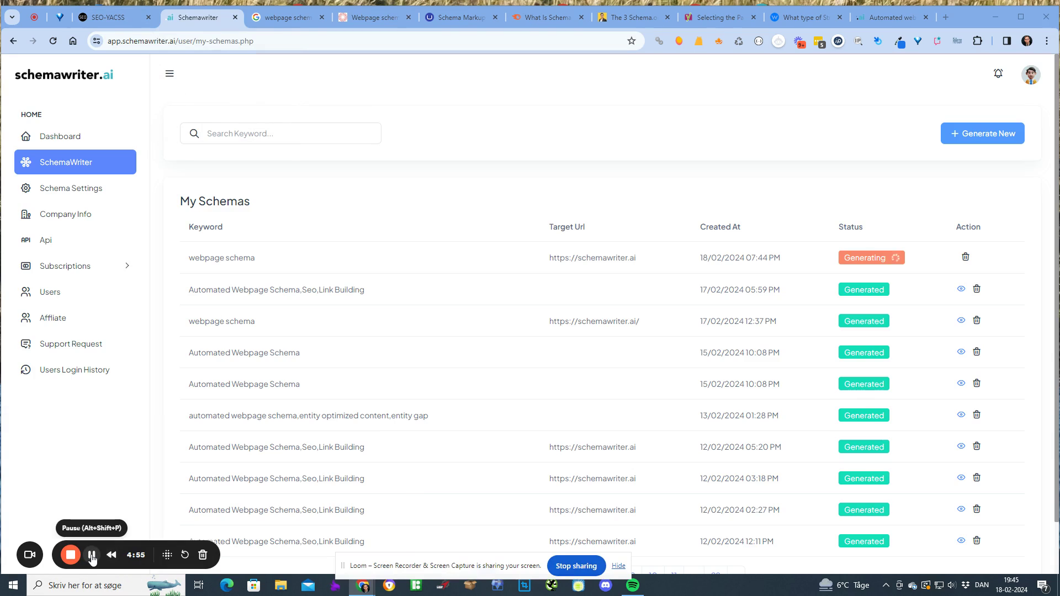
click(92, 559)
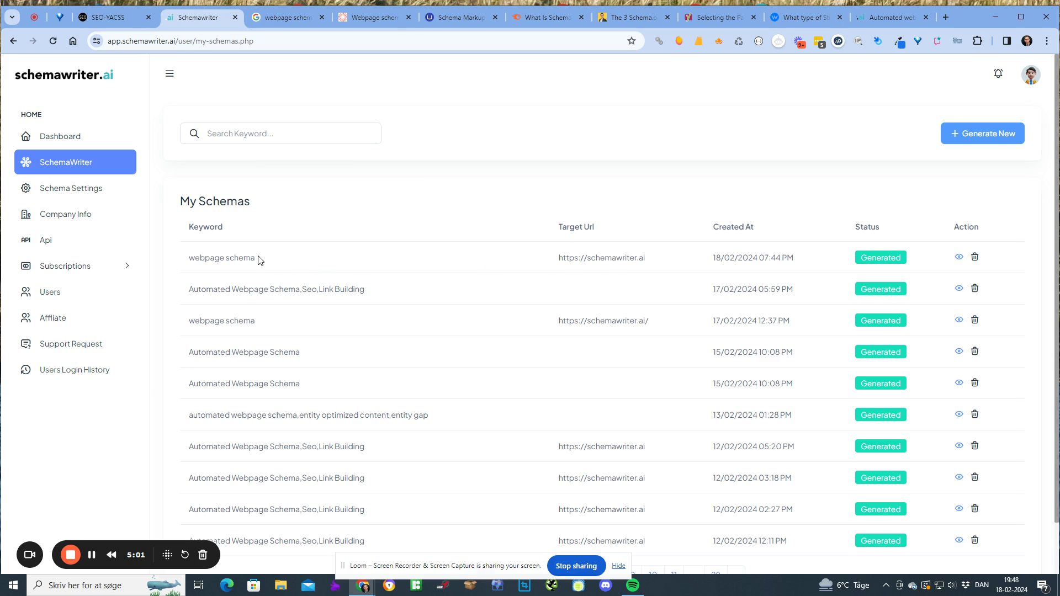
click(959, 258)
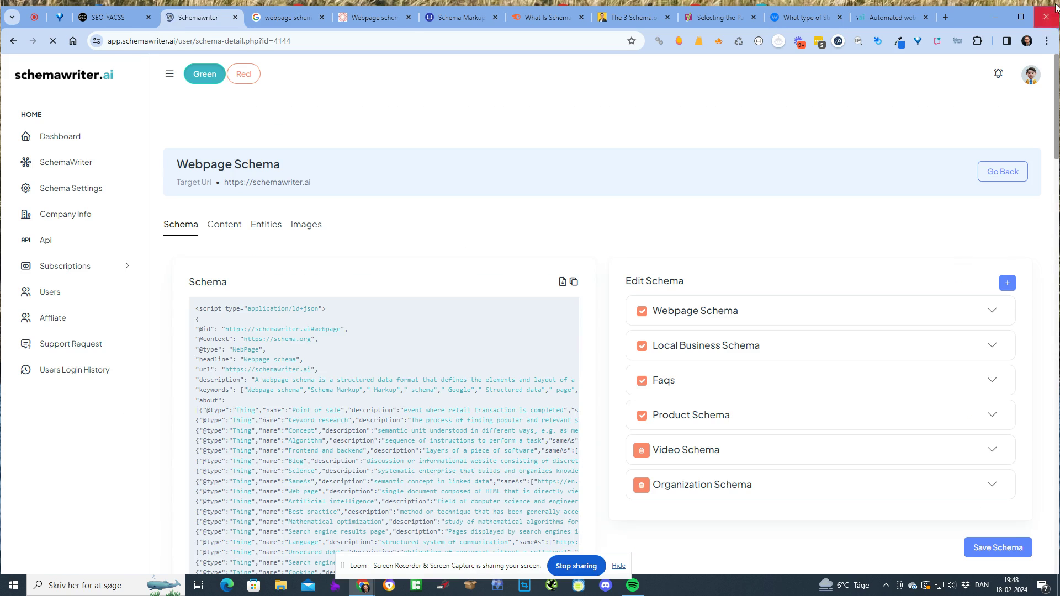
click(1029, 21)
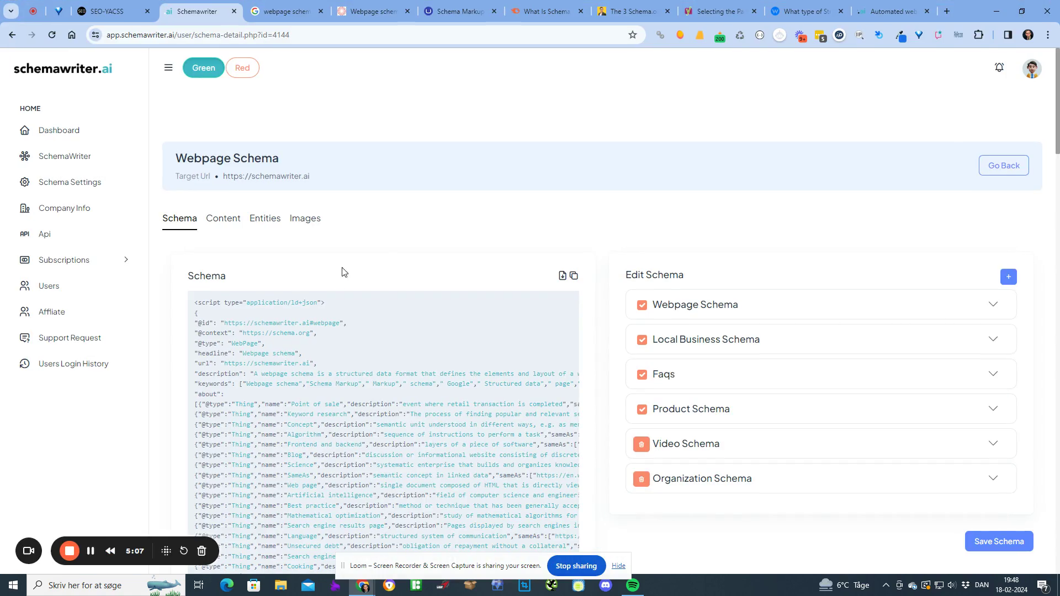
Review the report's generated JSON-LD from the WebPage about and mentions entities through LocalBusiness, FAQ, Product, Video and Organization markup
scroll(361, 303, down, 15)
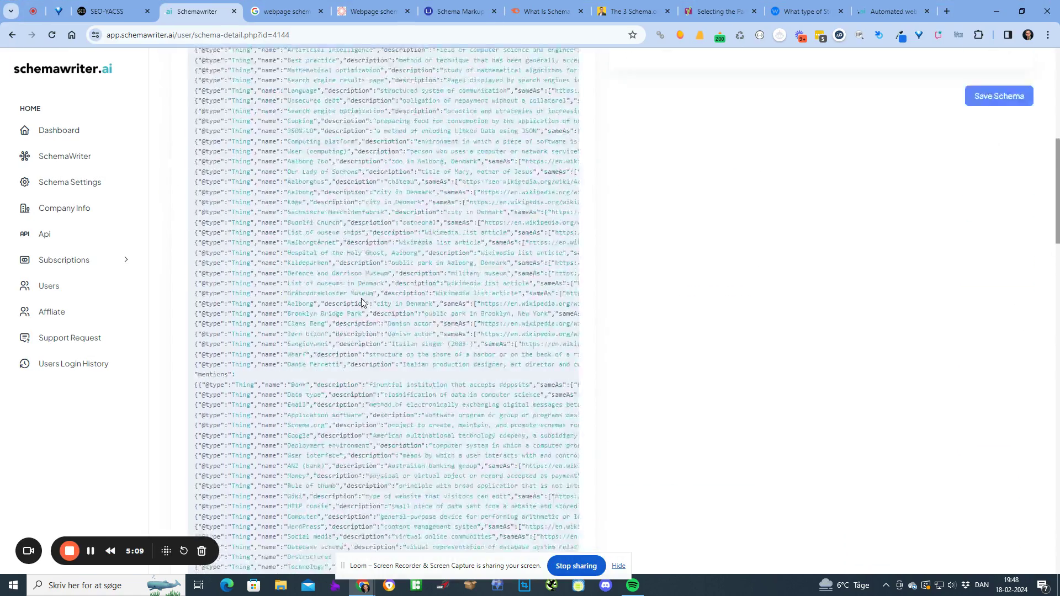
scroll(362, 299, down, 5)
scroll(360, 301, up, 5)
scroll(356, 243, down, 1)
scroll(332, 298, up, 6)
scroll(329, 311, up, 8)
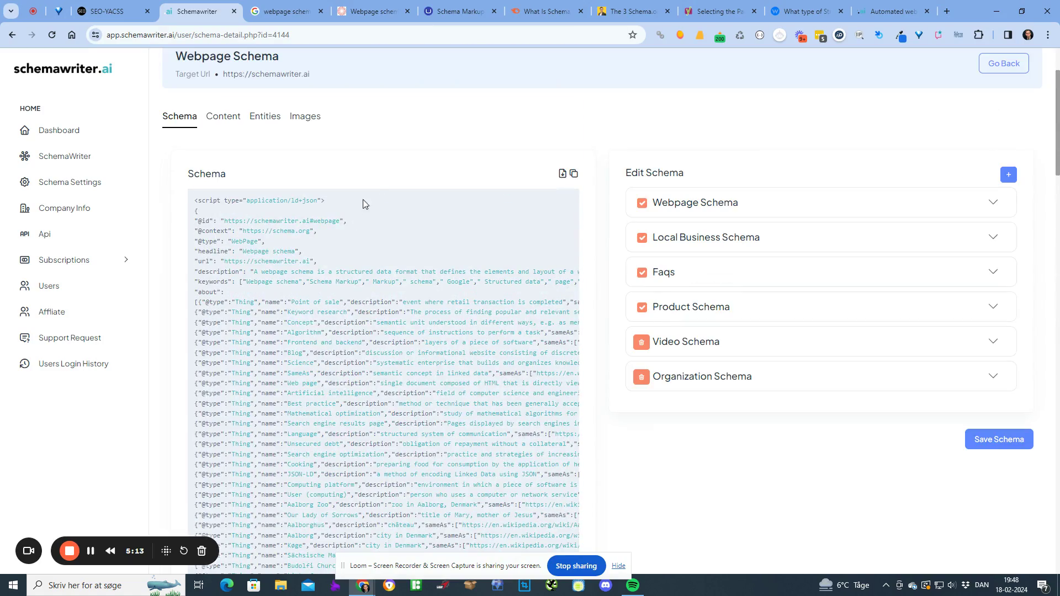
drag(1058, 109, 1056, 278)
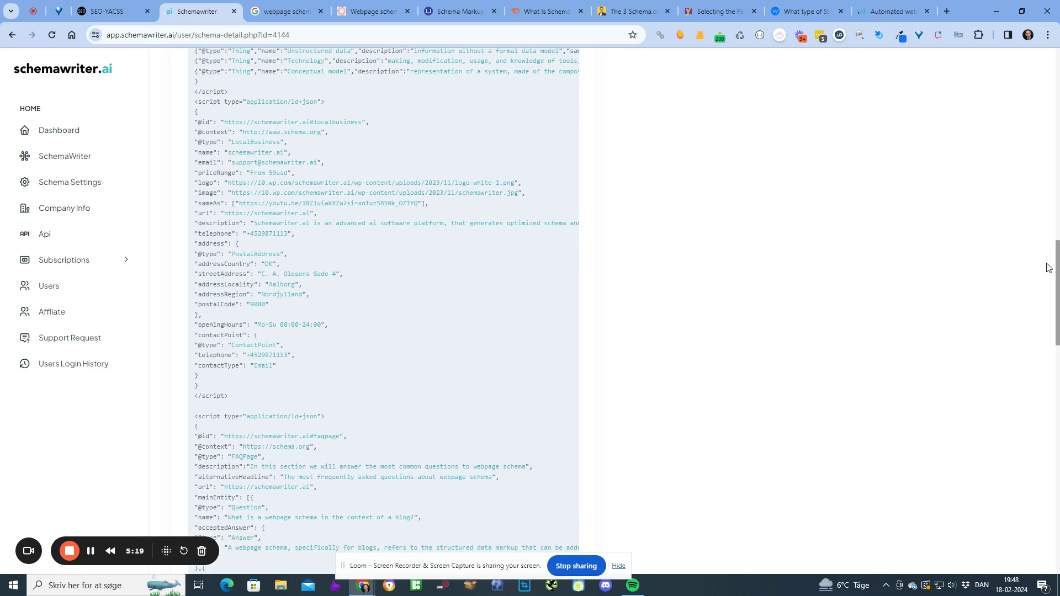
drag(1057, 305, 1057, 303)
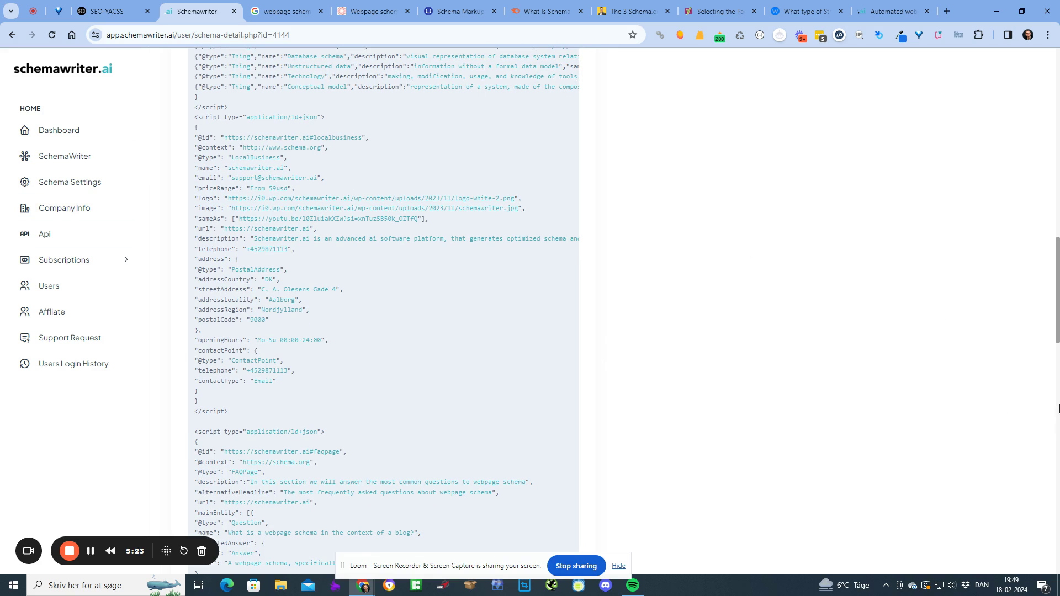
drag(1059, 336, 1058, 409)
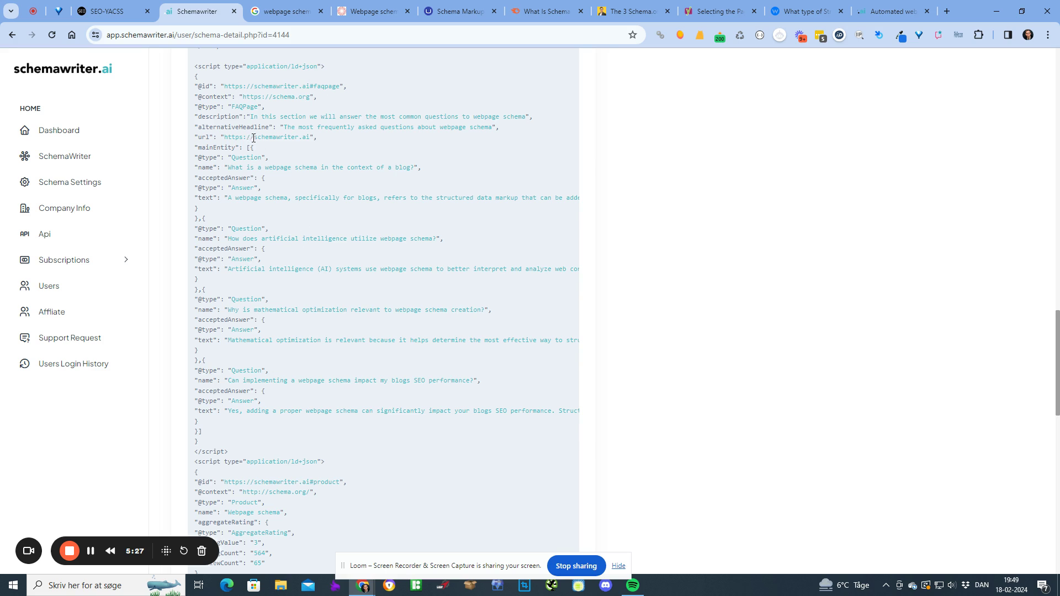
scroll(310, 190, down, 10)
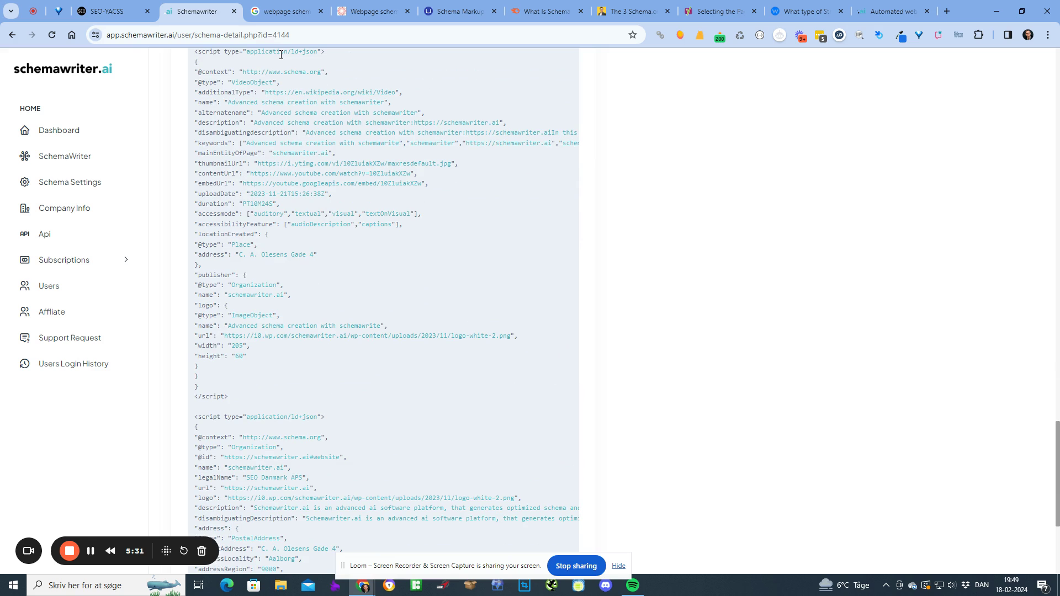
scroll(402, 414, down, 4)
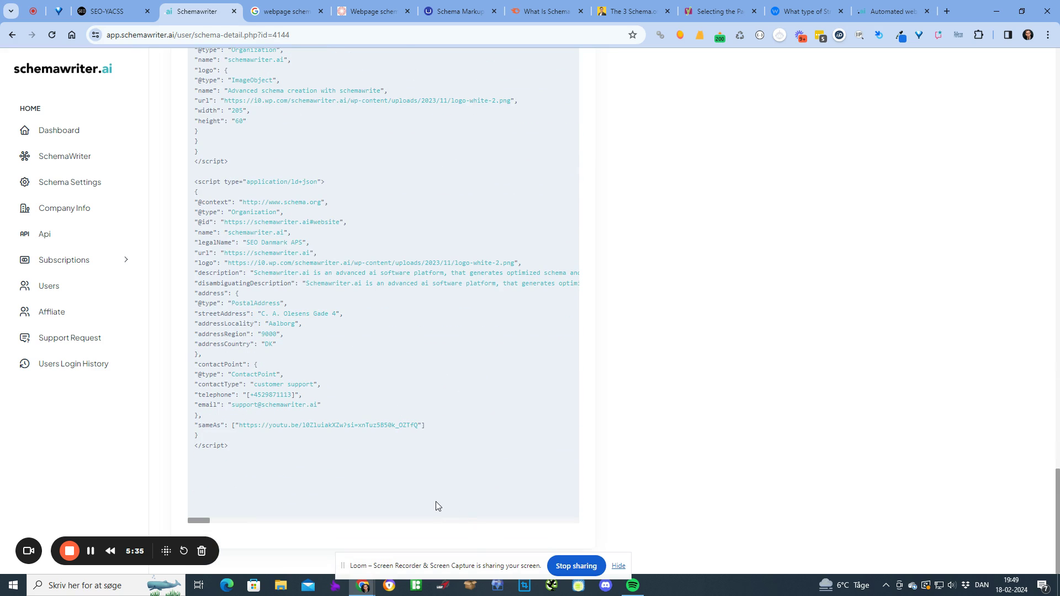
scroll(435, 507, up, 6)
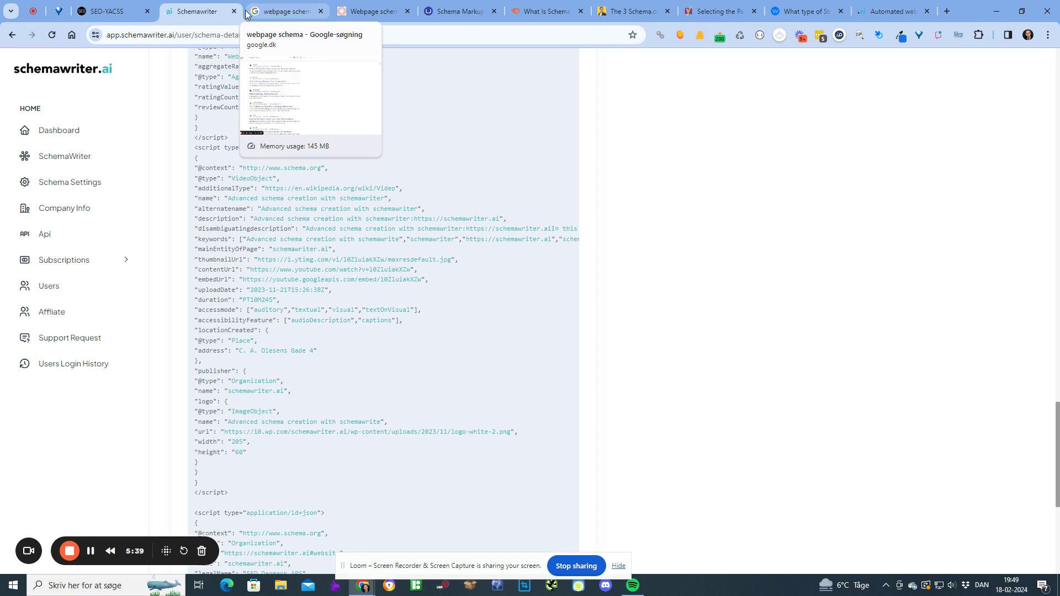
scroll(829, 307, up, 20)
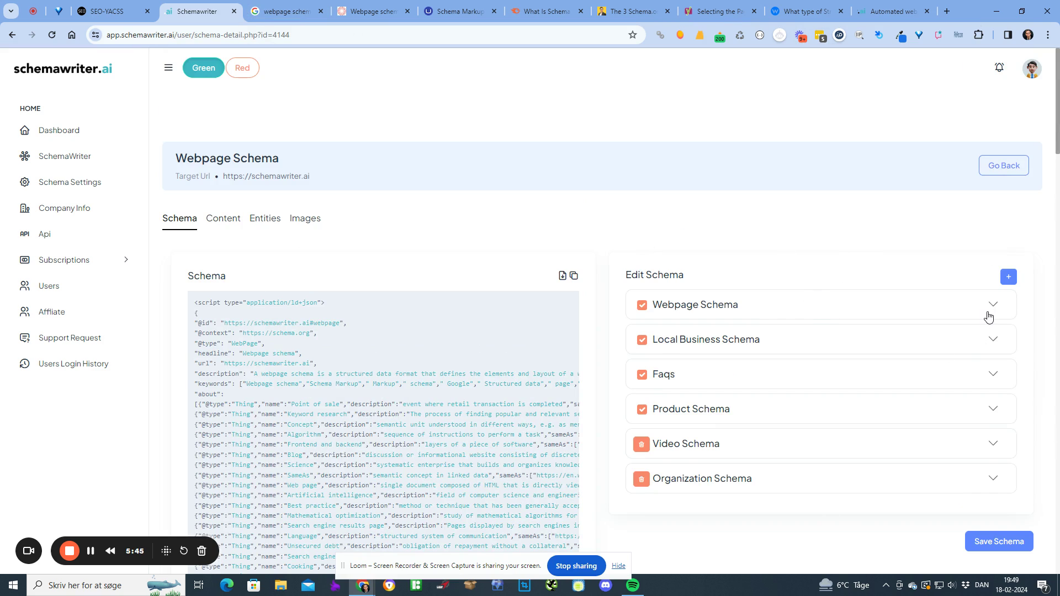
Check the editable fields of the Webpage Schema section, collapse it, and open the report's Entities view at the Onpage Entities list
click(990, 309)
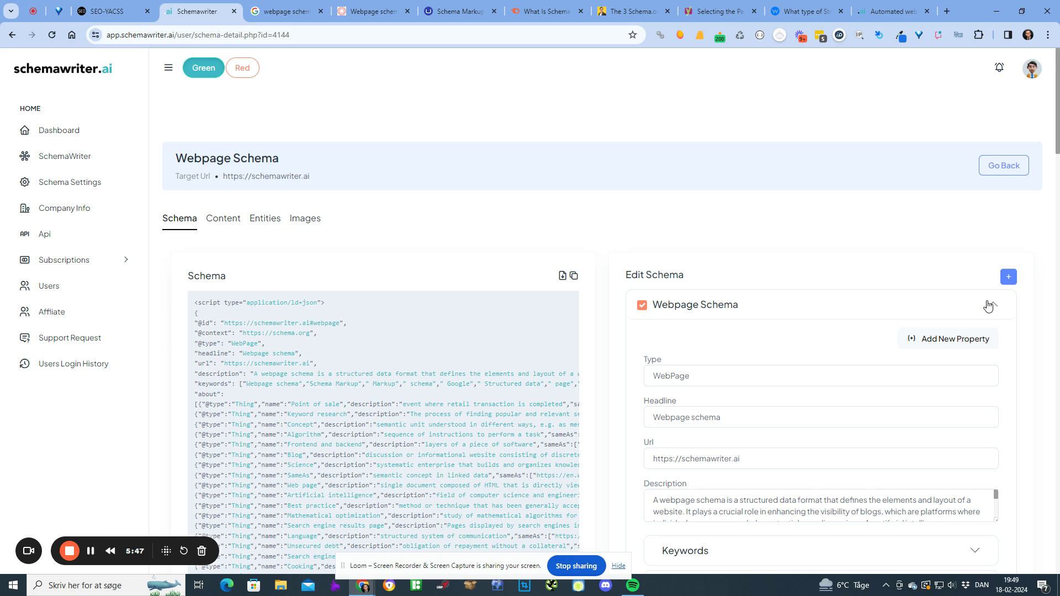
click(990, 306)
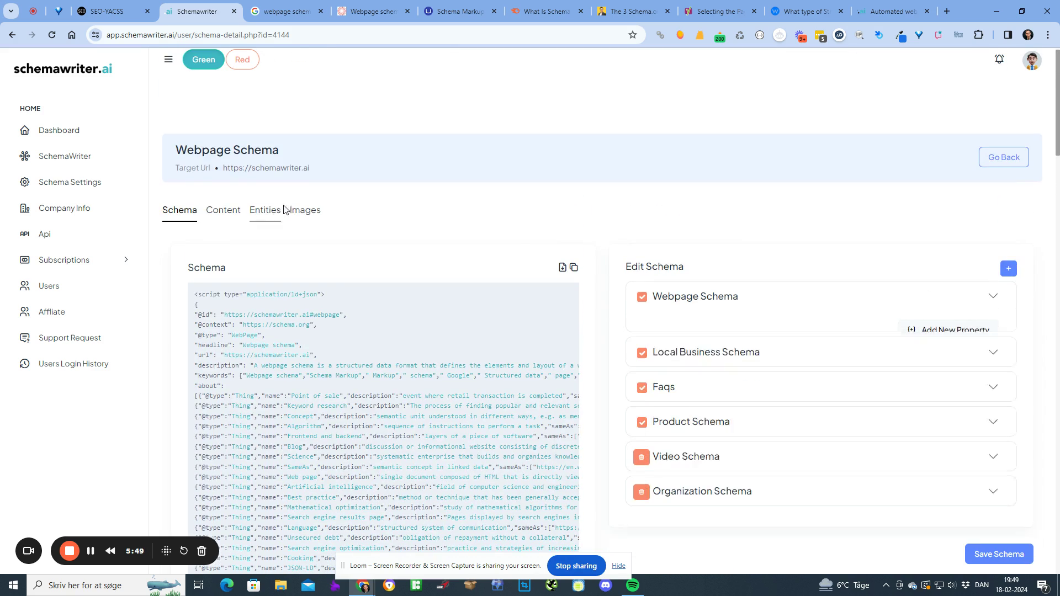
click(265, 213)
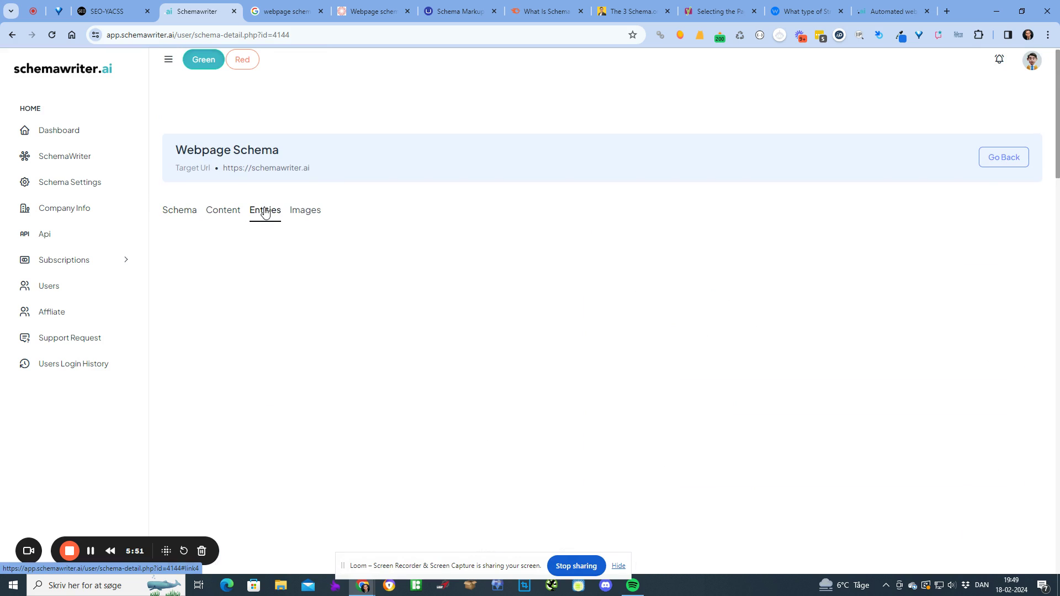
scroll(354, 192, down, 1)
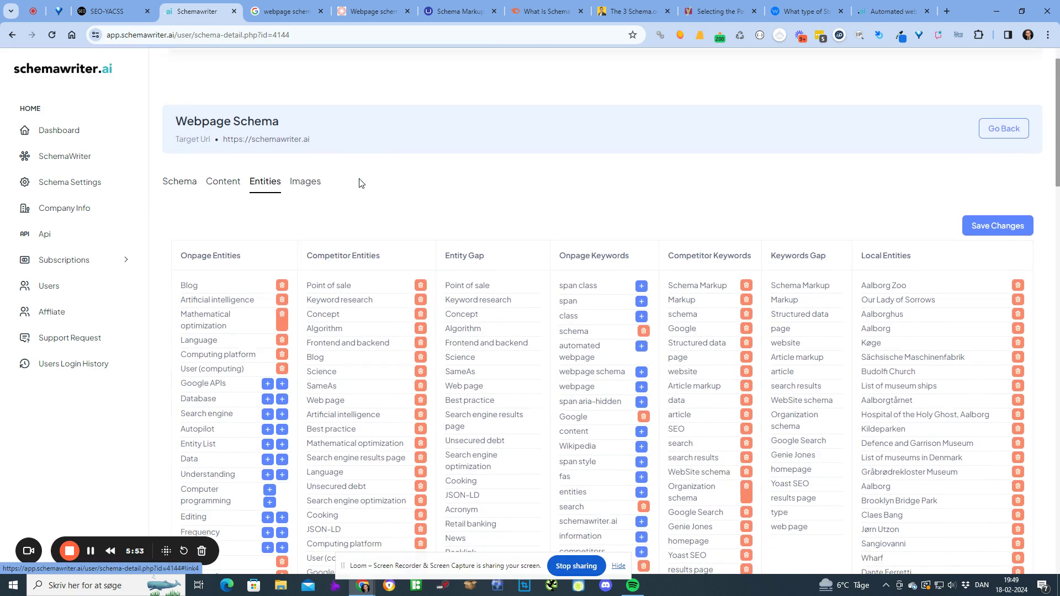
drag(253, 237, 184, 237)
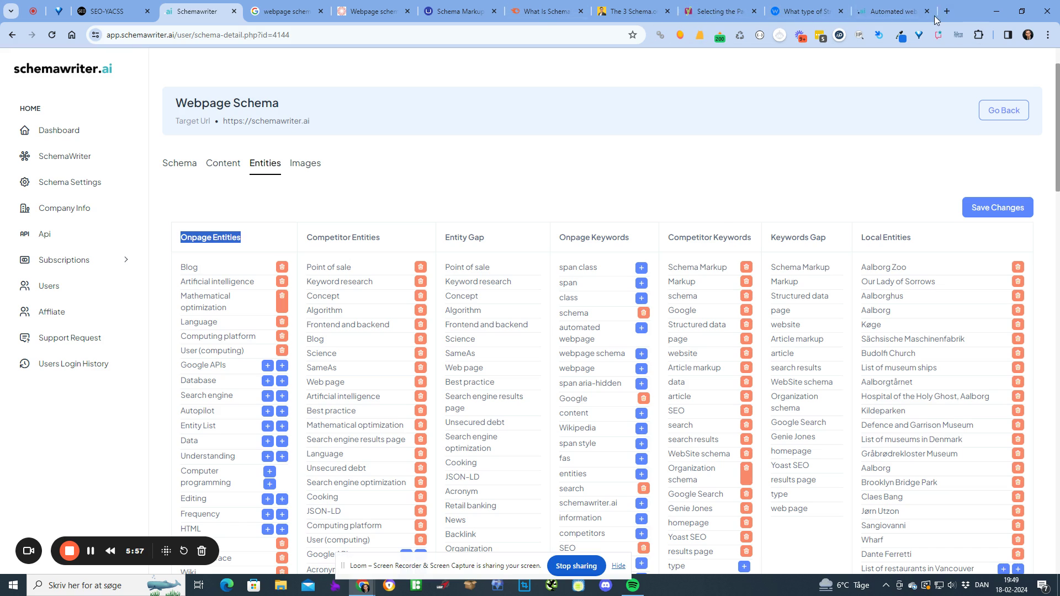
Look through the schemawriter.ai target homepage down to its footer and return to the Entities report
click(890, 10)
scroll(880, 187, down, 6)
drag(1049, 131, 1056, 551)
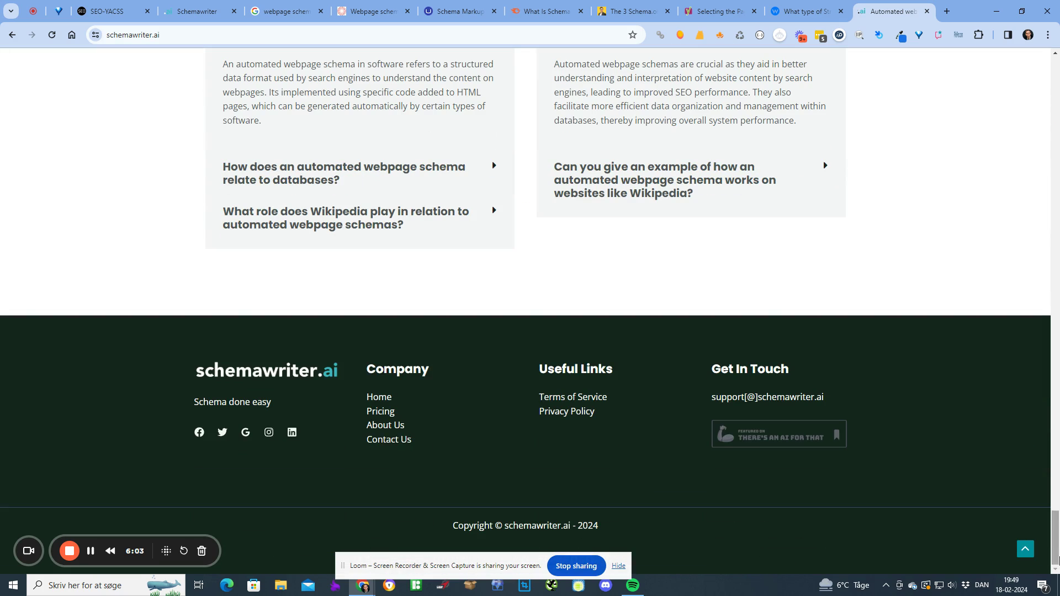
click(197, 11)
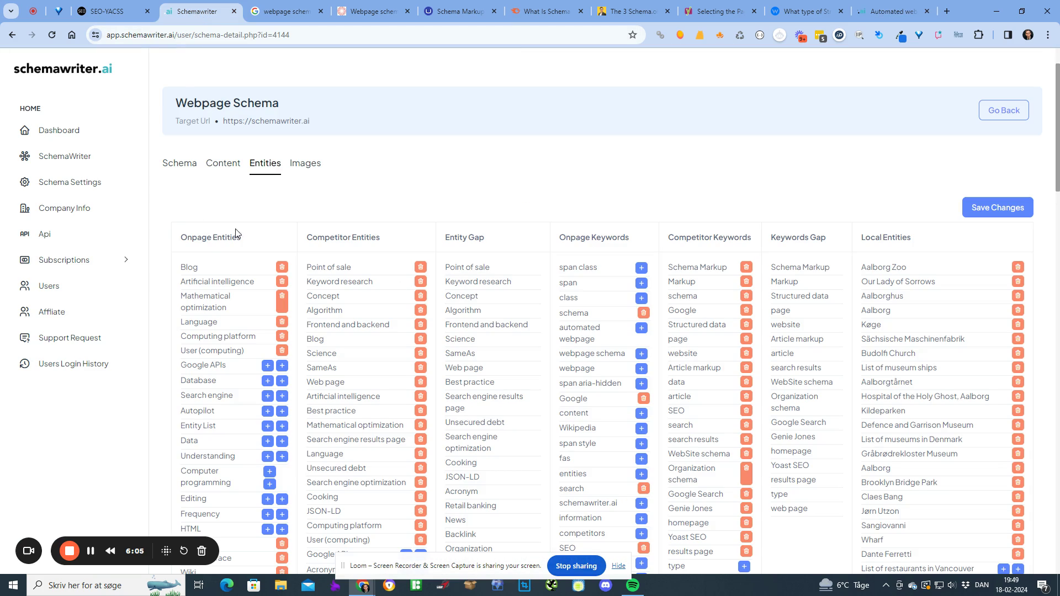
Examine the Onpage Entities and Competitor Entities lists over their full length
drag(242, 238, 193, 238)
drag(389, 238, 307, 232)
scroll(396, 220, down, 5)
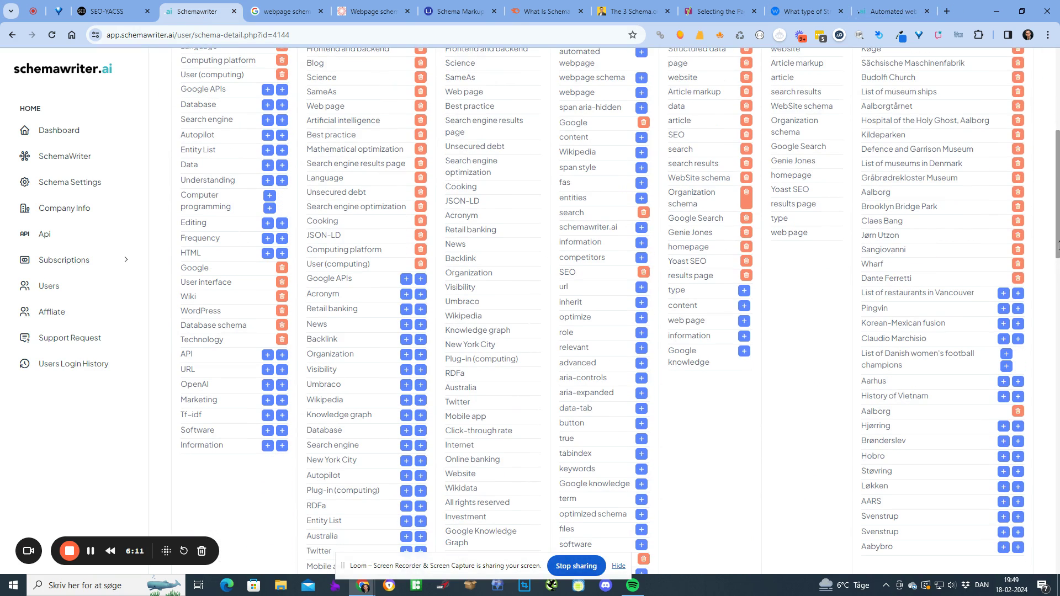
drag(1058, 235, 1045, 45)
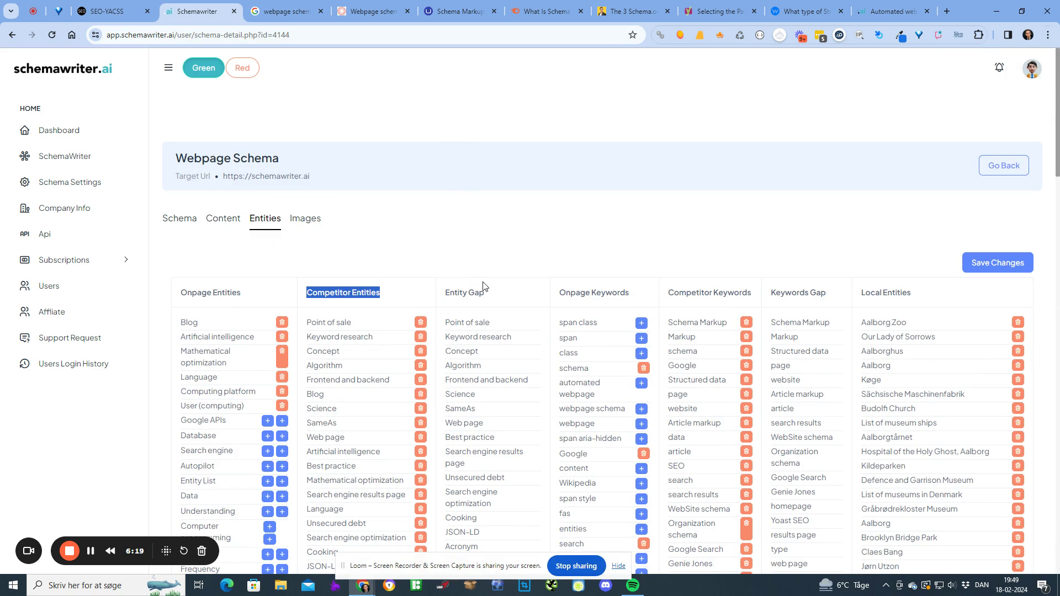
Examine the Entity Gap list and compare it with the competitor entities and their add-to-schema options
drag(490, 294, 452, 293)
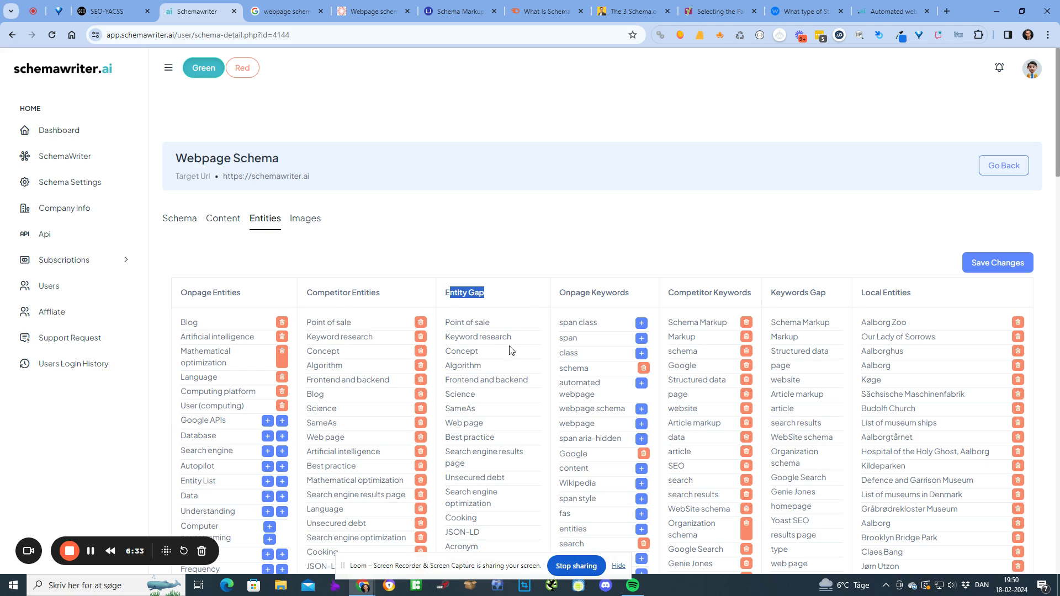
click(474, 294)
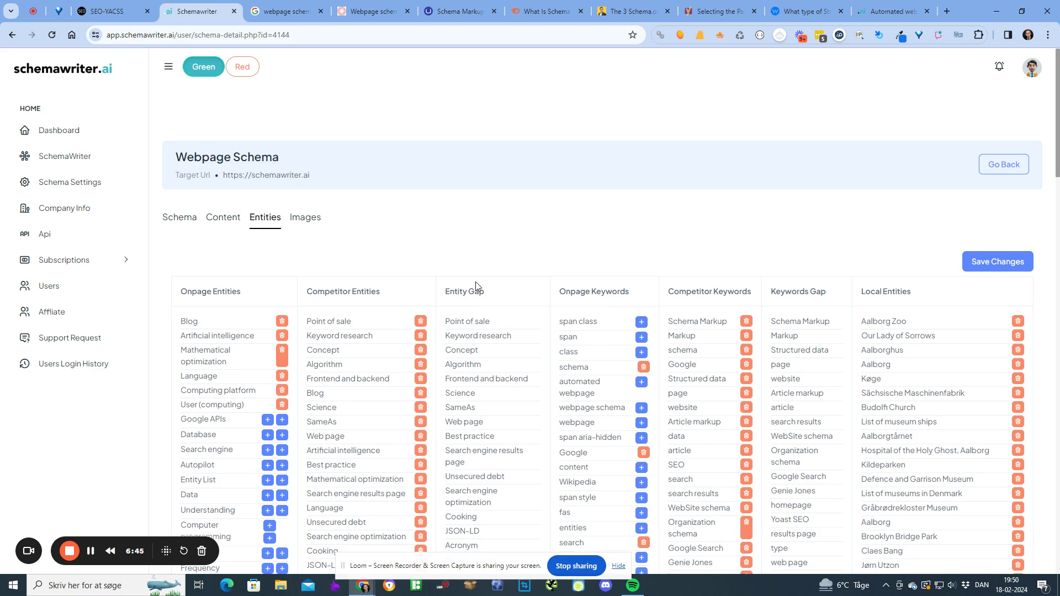
scroll(476, 281, down, 3)
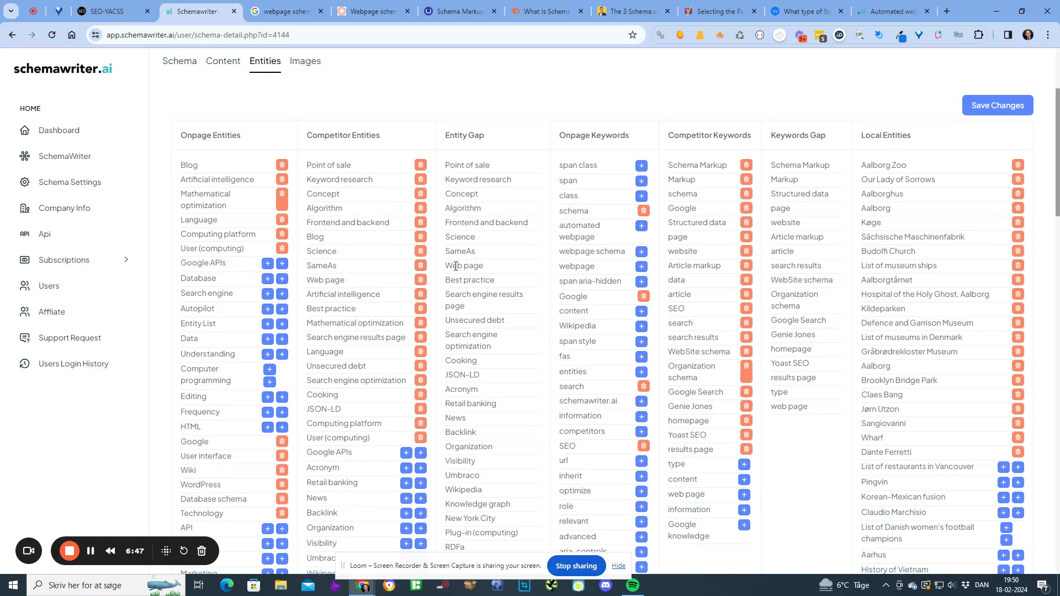
scroll(388, 298, down, 4)
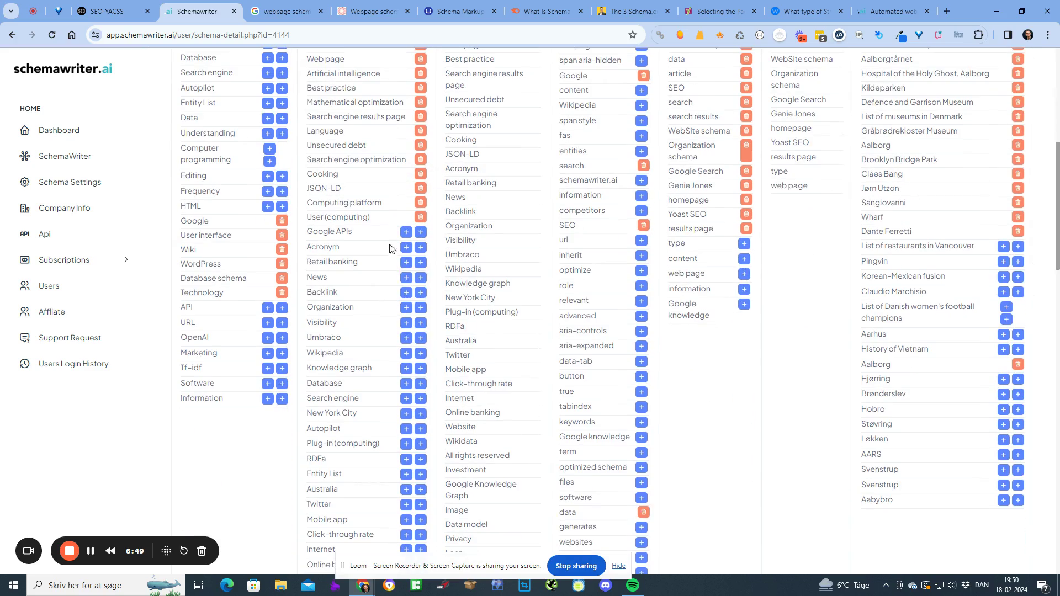
scroll(392, 274, up, 6)
scroll(392, 287, down, 3)
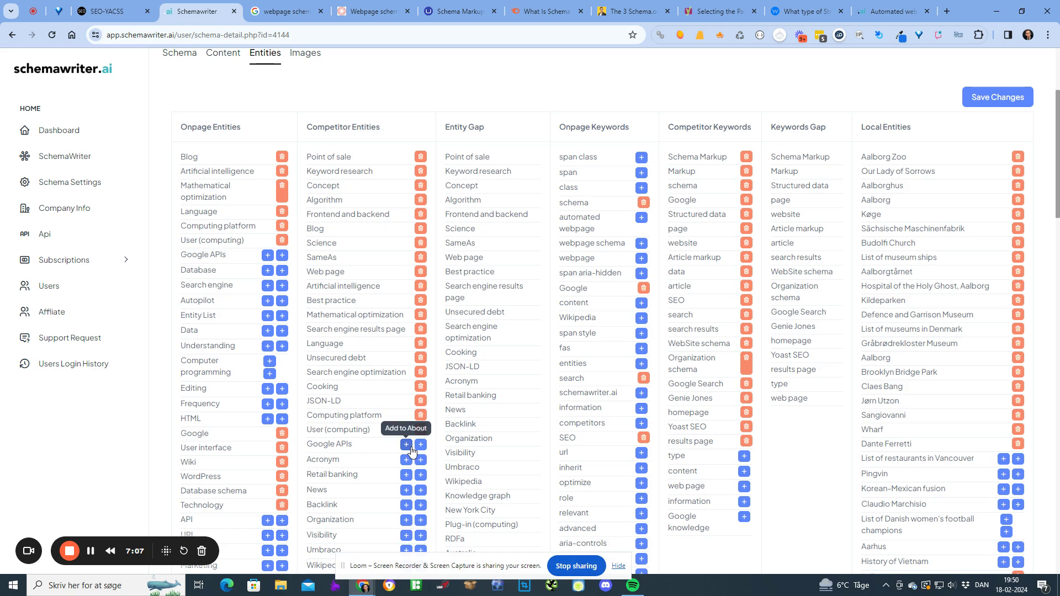
Check which competitor entities fit the report's Webpage Schema topic, including those not yet used in the schema
scroll(343, 287, up, 3)
drag(284, 157, 174, 153)
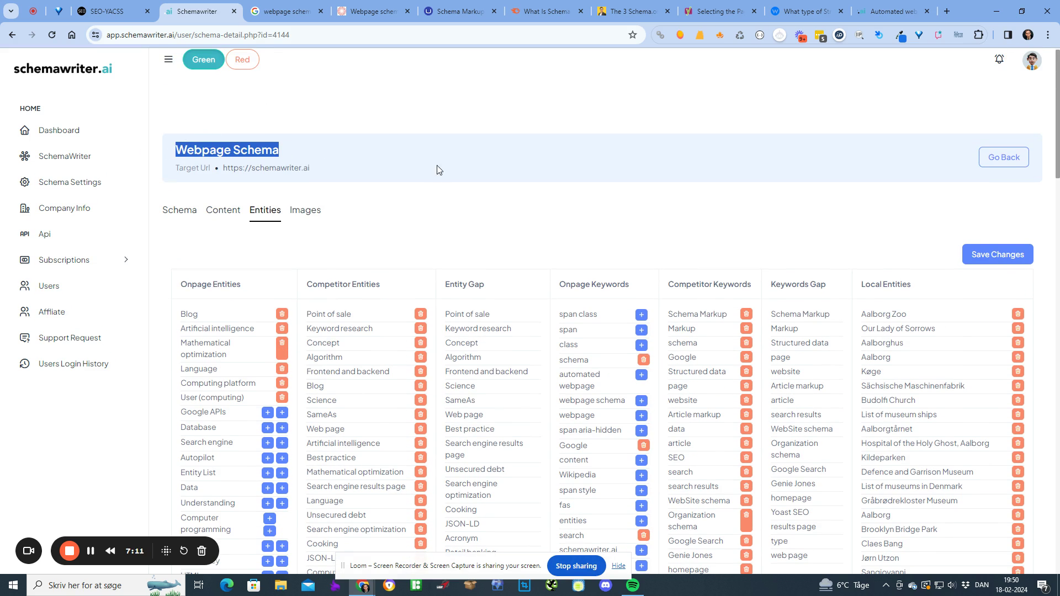
scroll(436, 169, down, 8)
scroll(426, 252, up, 2)
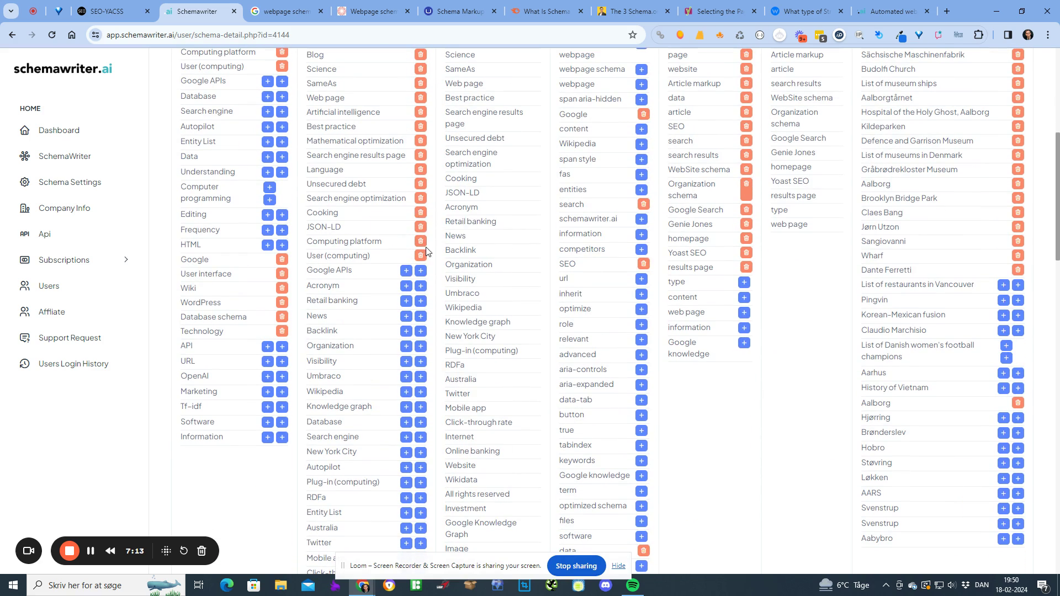
click(419, 347)
scroll(572, 337, up, 2)
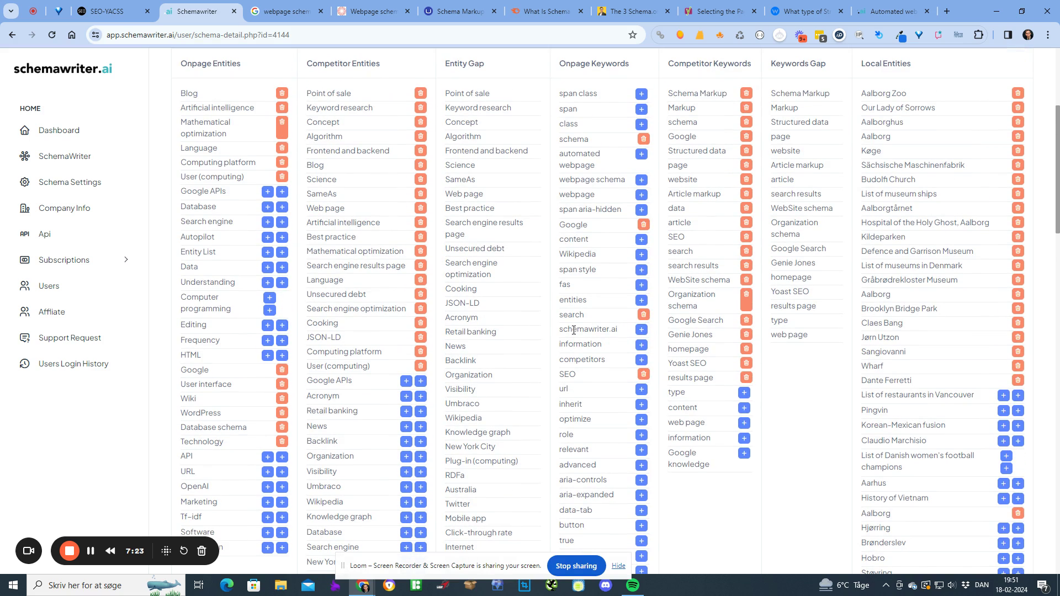
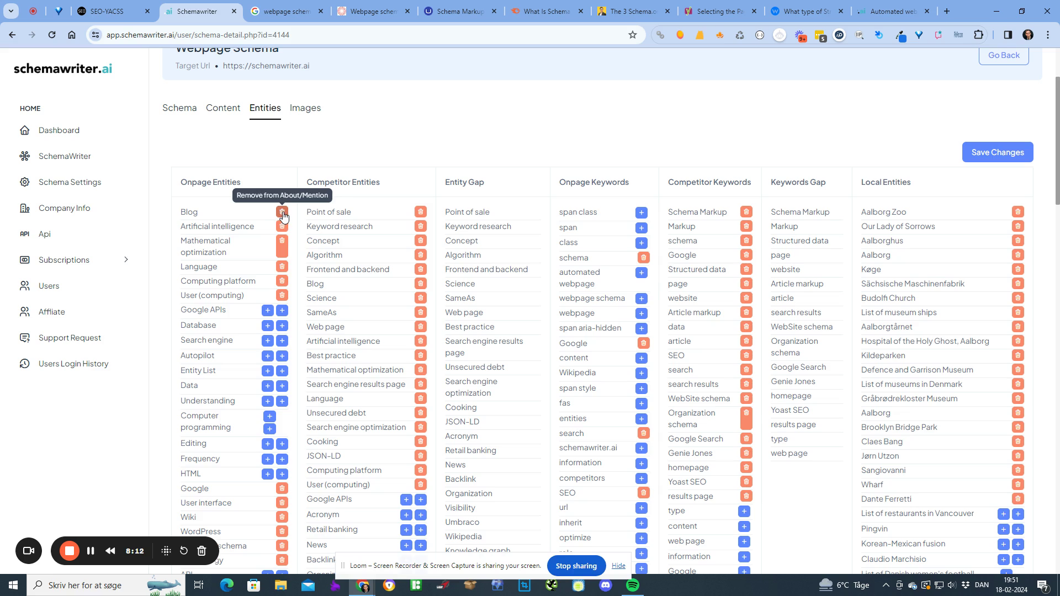
Remove the onpage entities Blog, Language, Computing platform and User (computing) from About/Mention, and check the remaining onpage entities
click(282, 215)
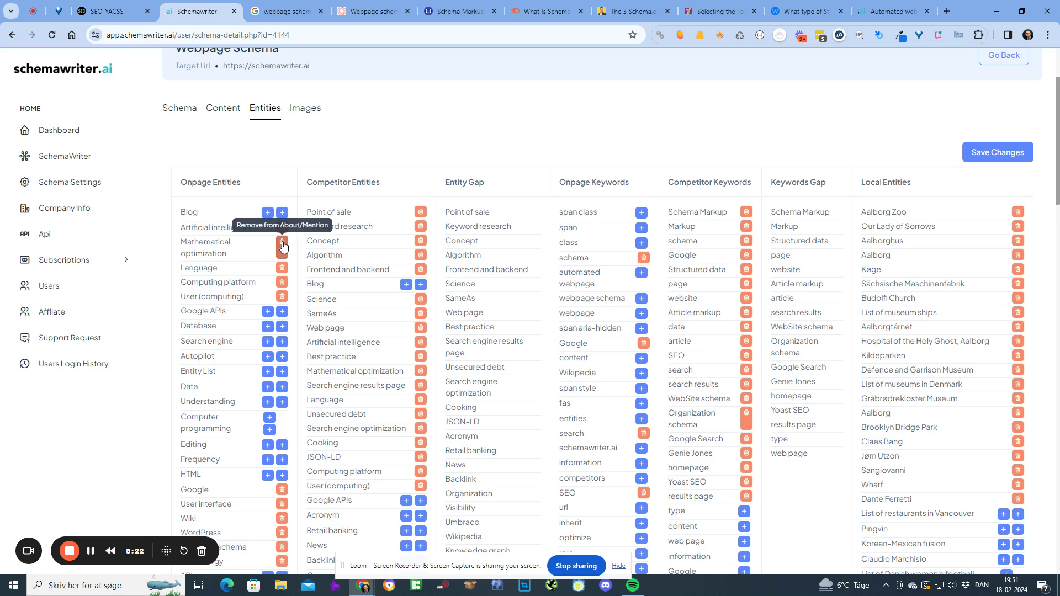
click(283, 267)
click(282, 284)
click(282, 298)
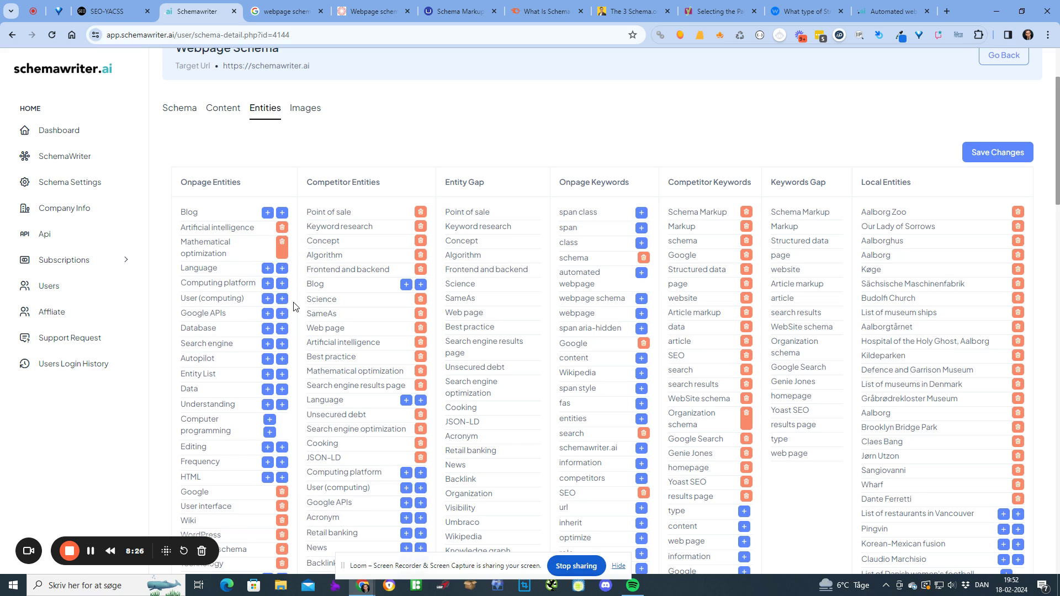
scroll(289, 312, down, 5)
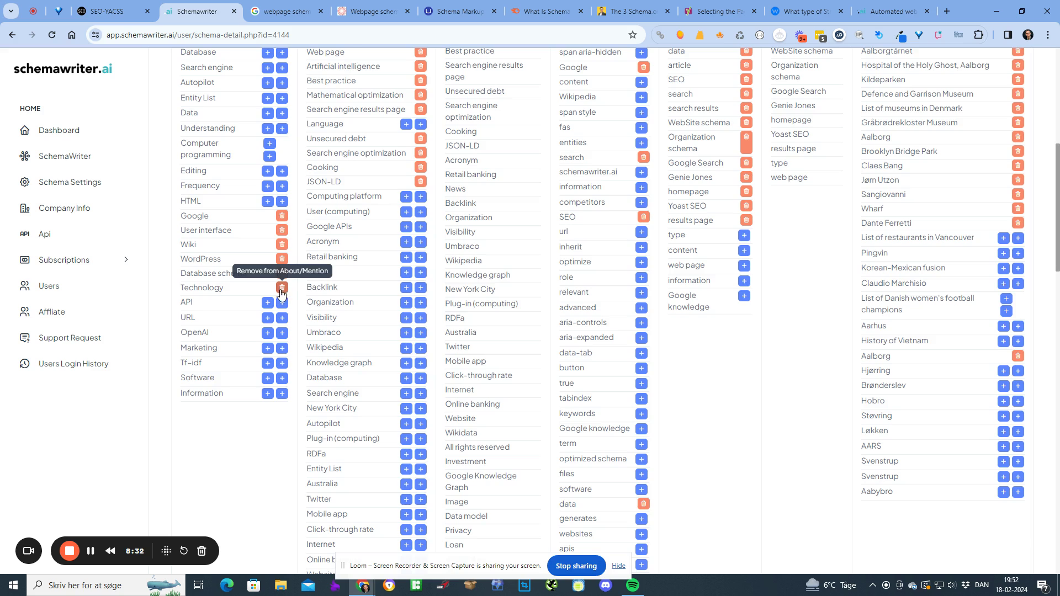
scroll(283, 293, up, 5)
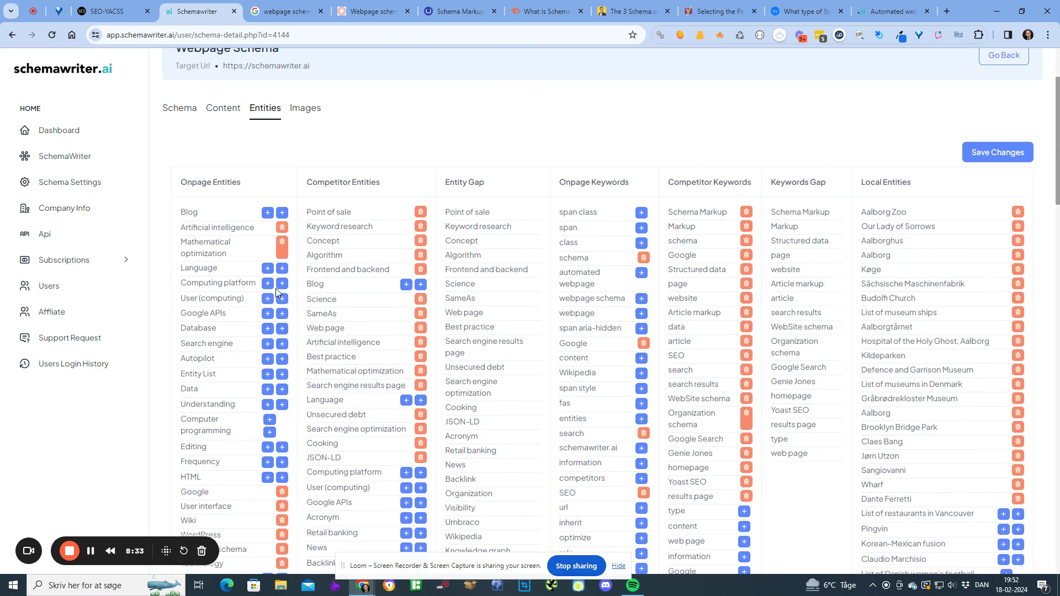
Remove the competitor entities Point of sale, Concept, Algorithm, Frontend and backend, Science, Best practice, Unsecured debt and Cooking from About/Mention
click(420, 212)
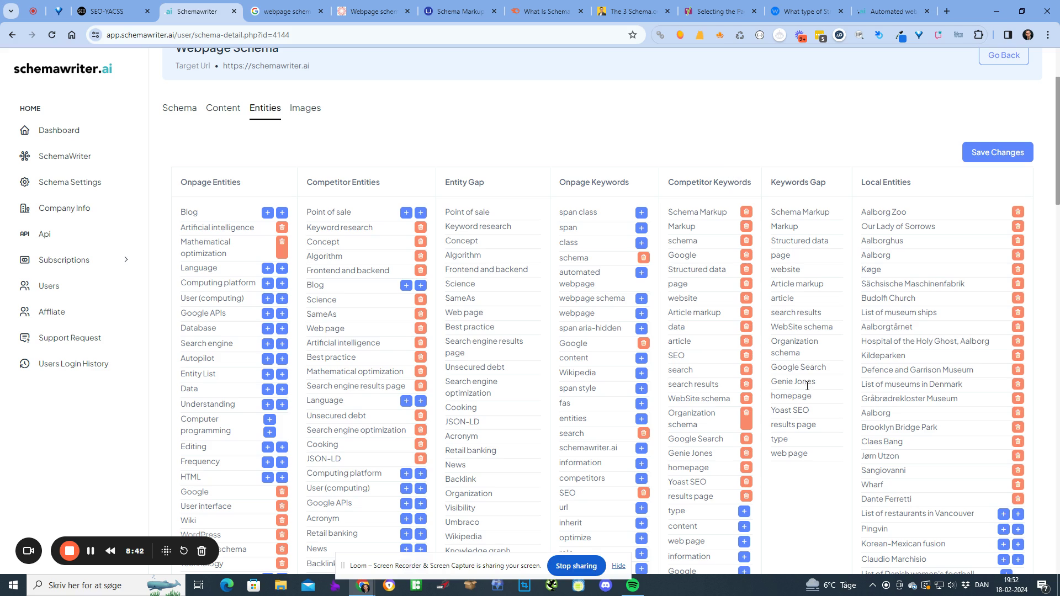
click(420, 242)
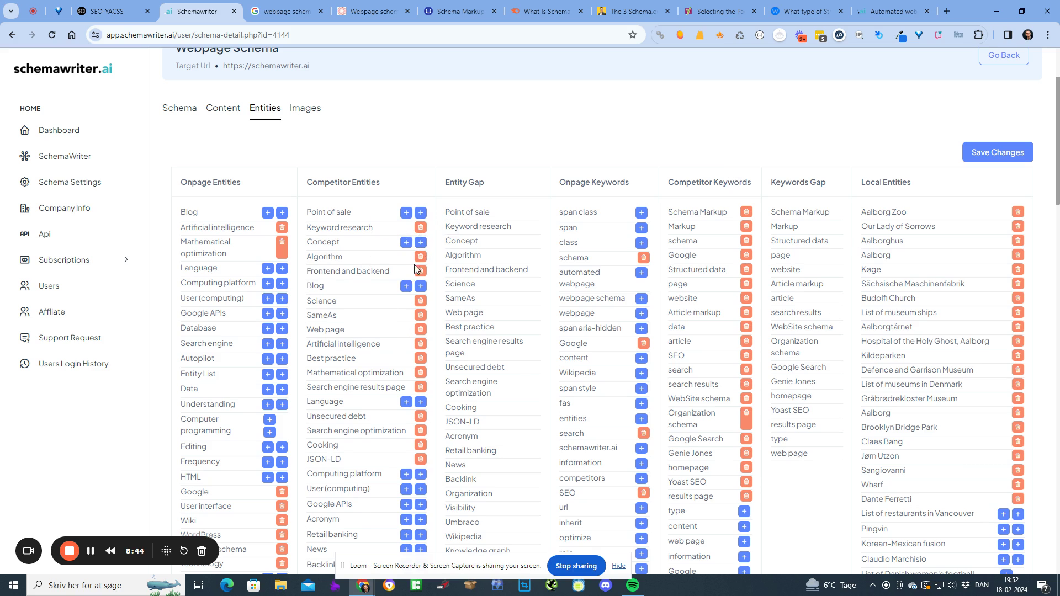
click(421, 257)
click(421, 273)
click(421, 301)
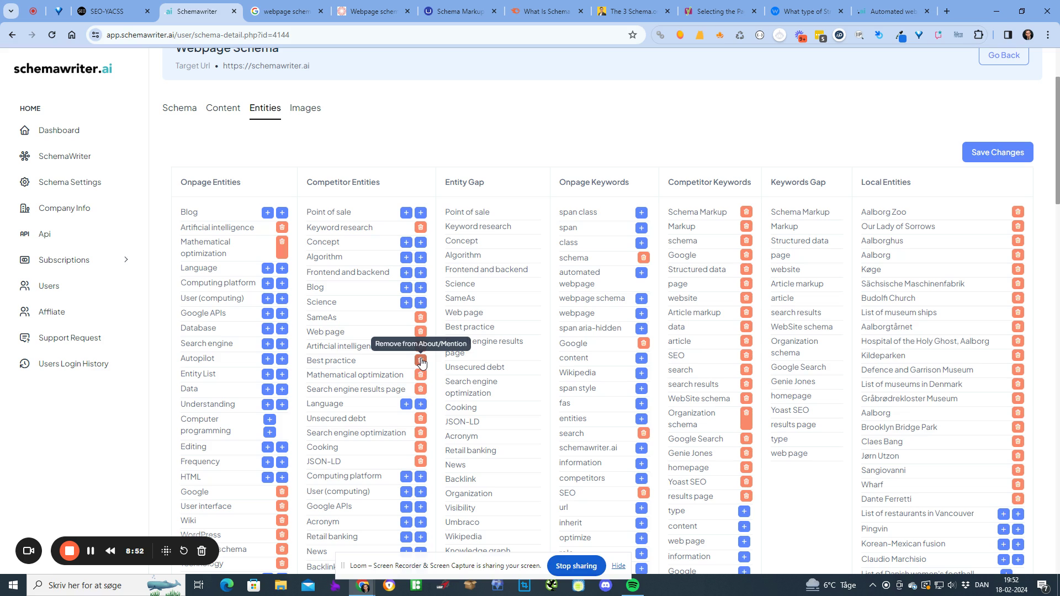
click(421, 361)
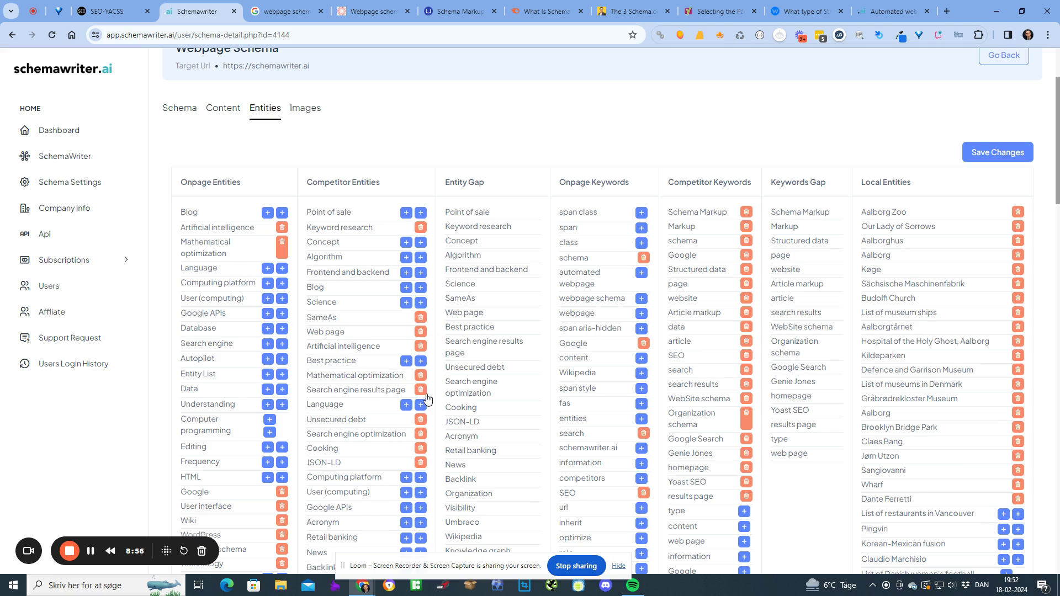
click(421, 419)
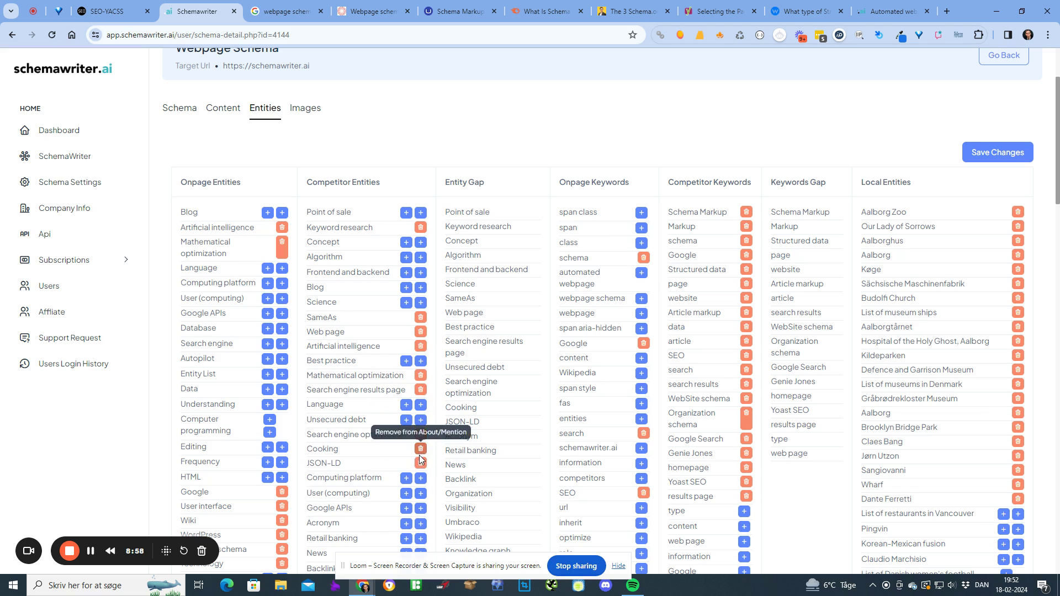
click(420, 455)
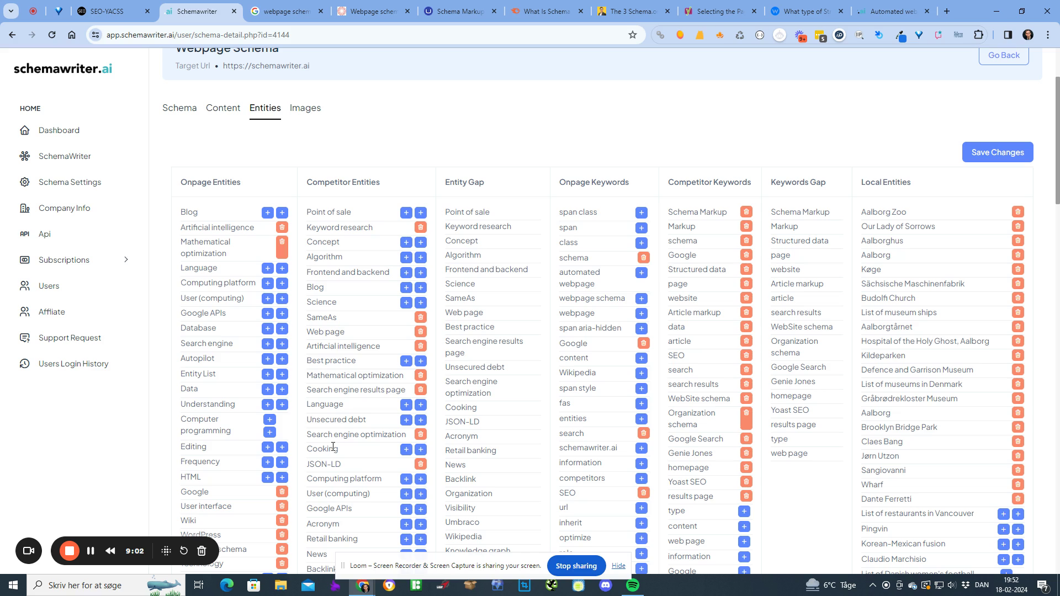
Save the entity changes to the schema and dismiss the confirmation message
scroll(286, 138, up, 1)
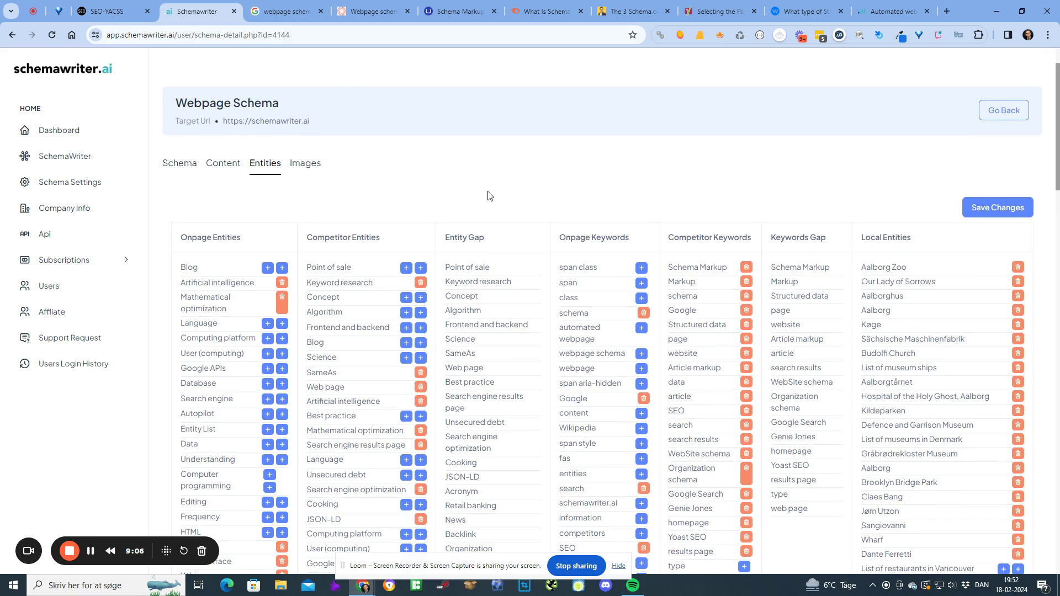
click(998, 216)
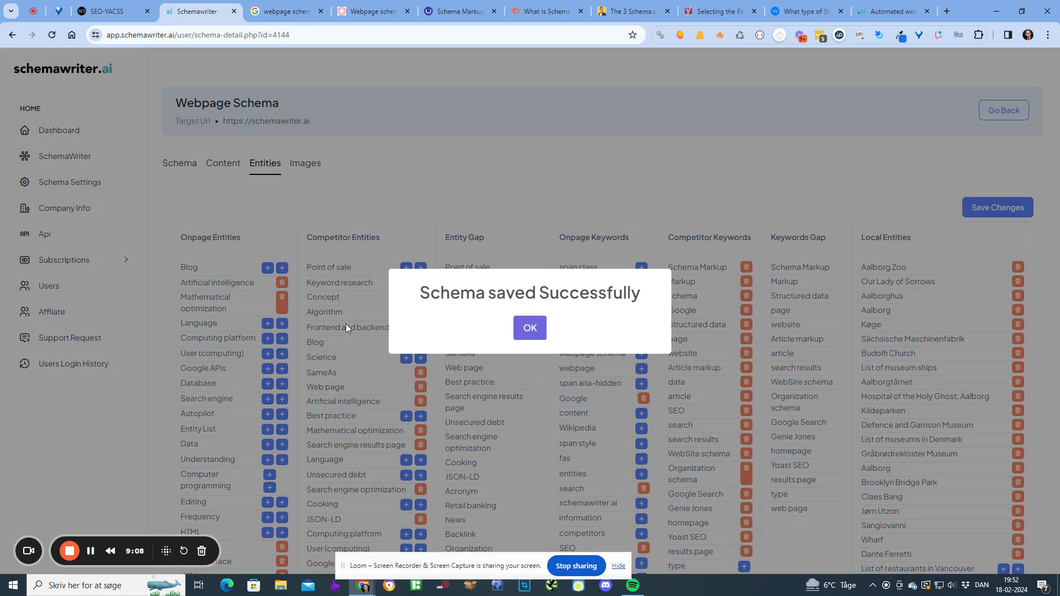
click(531, 327)
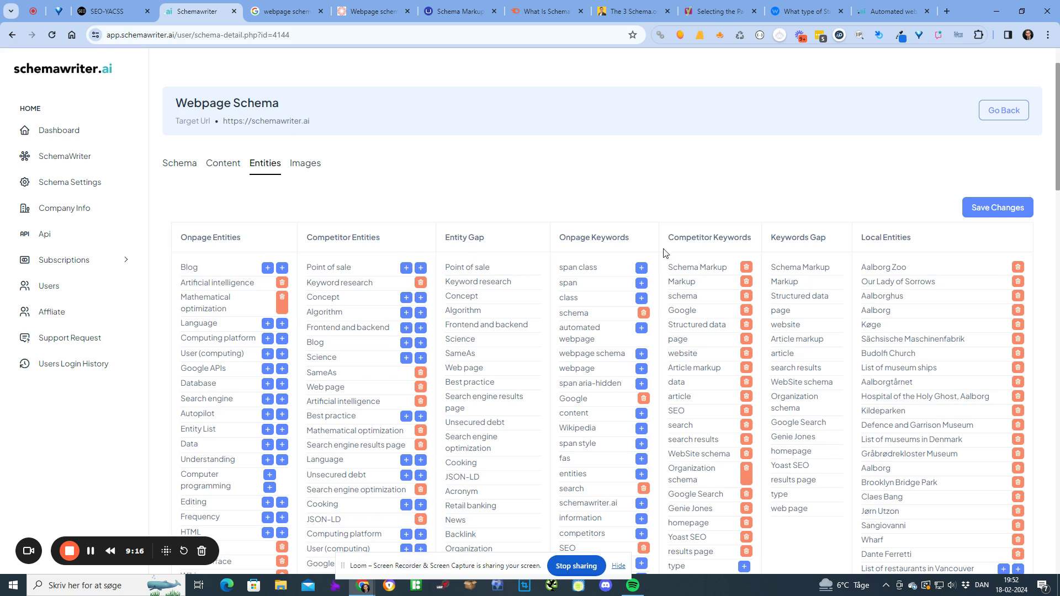
Examine the Onpage Keywords list of the report
drag(631, 241, 556, 241)
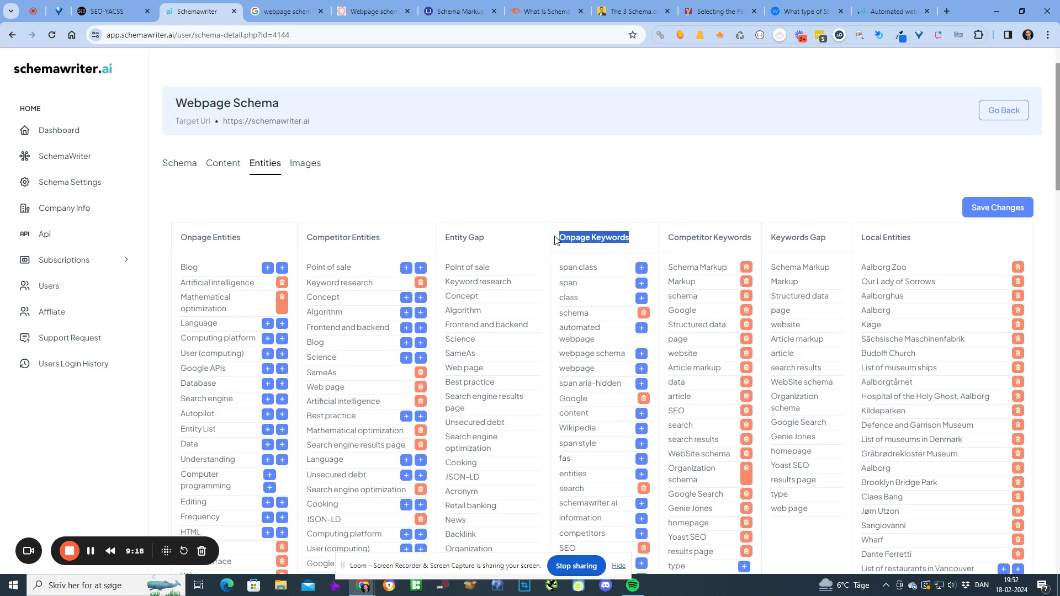
click(575, 235)
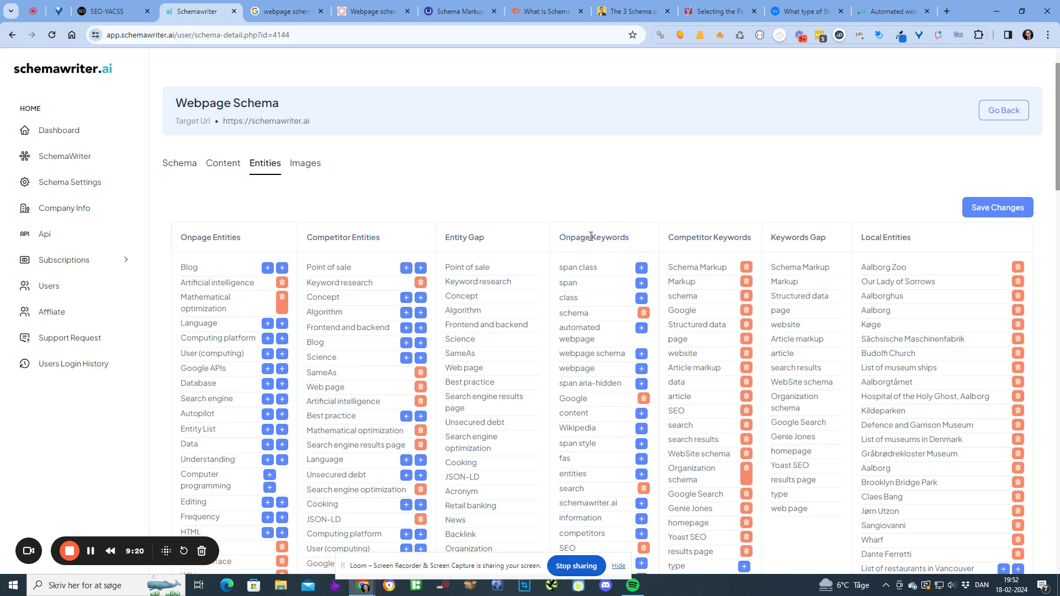
drag(631, 239, 562, 249)
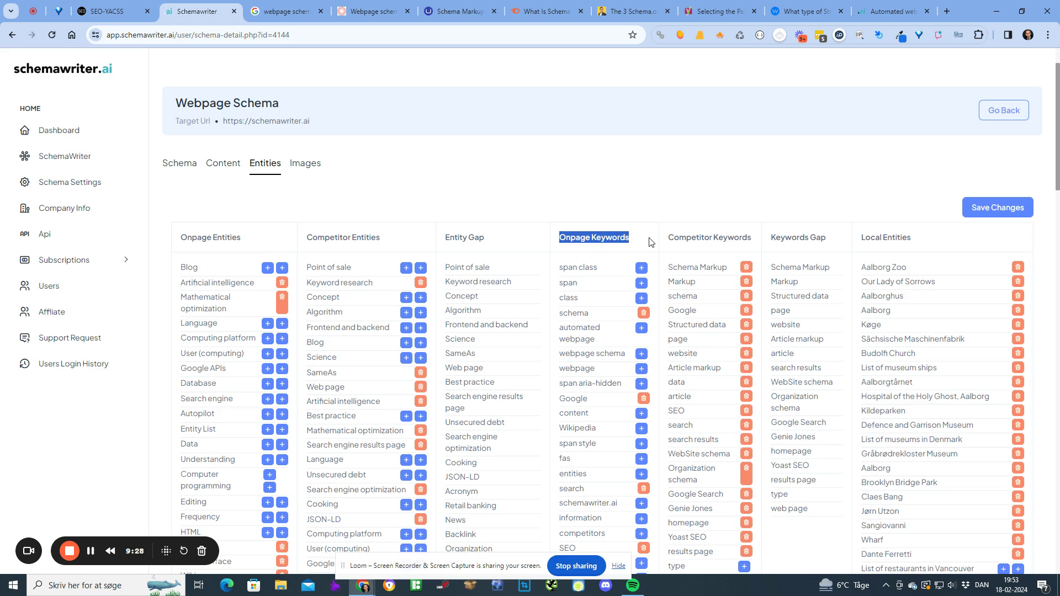
click(654, 199)
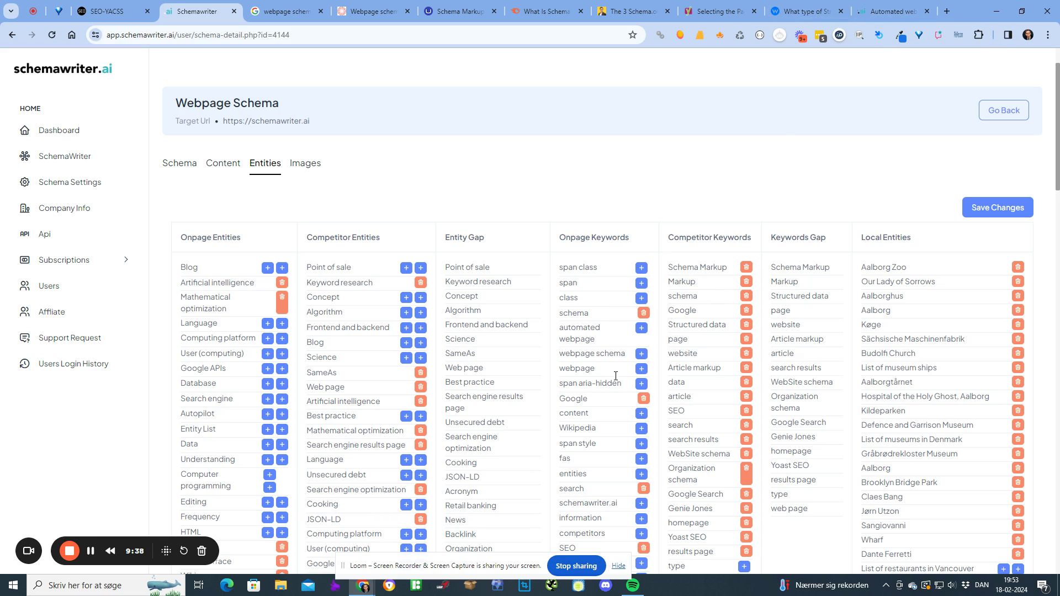
Open Wikipedia in a new tab and look up the "Schema" article title
click(946, 12)
text(wiki)
key(Return)
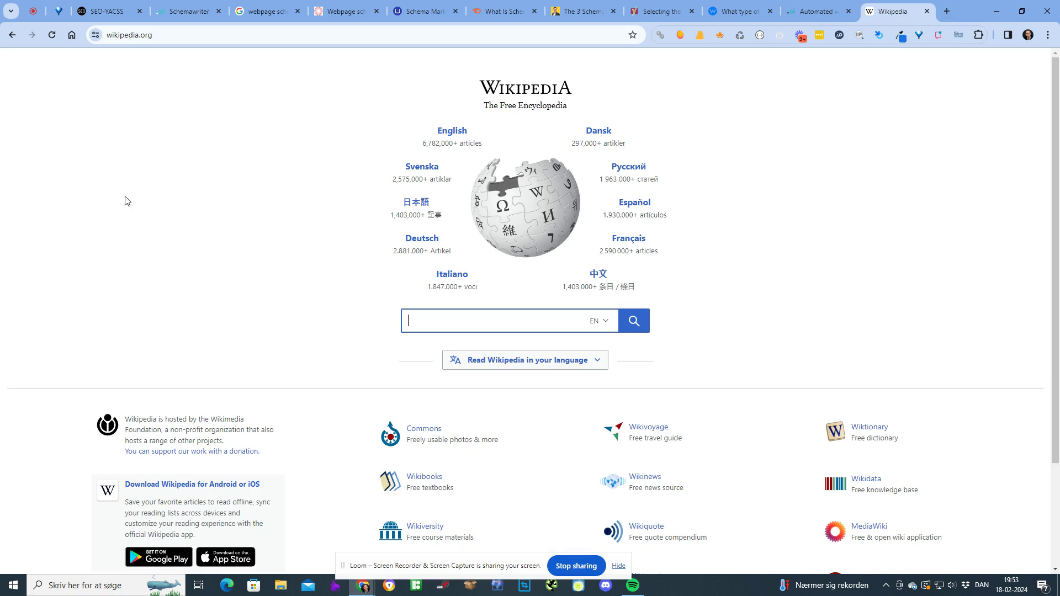
text(schema)
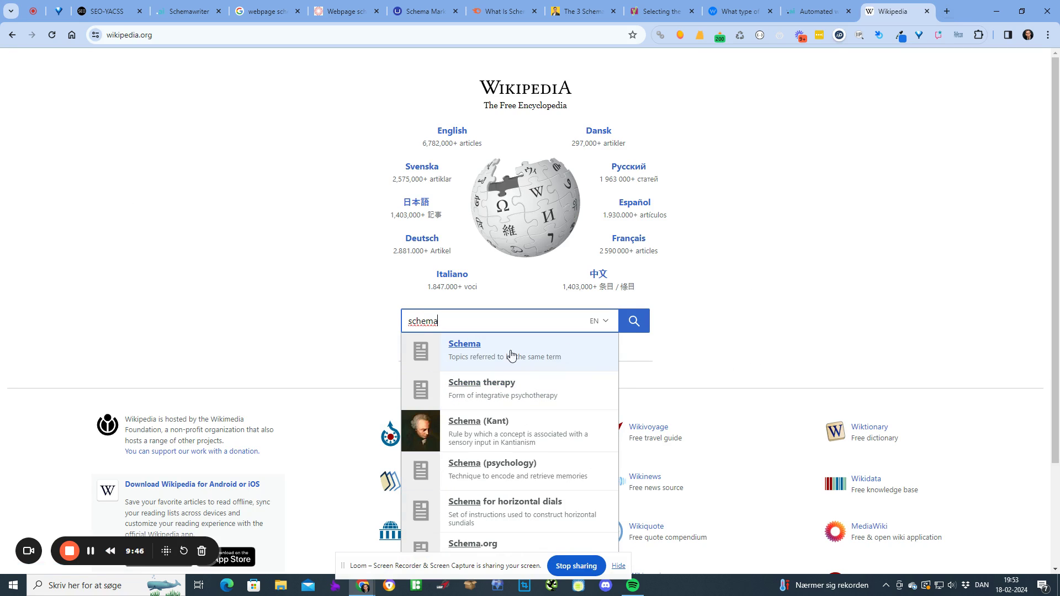
click(459, 350)
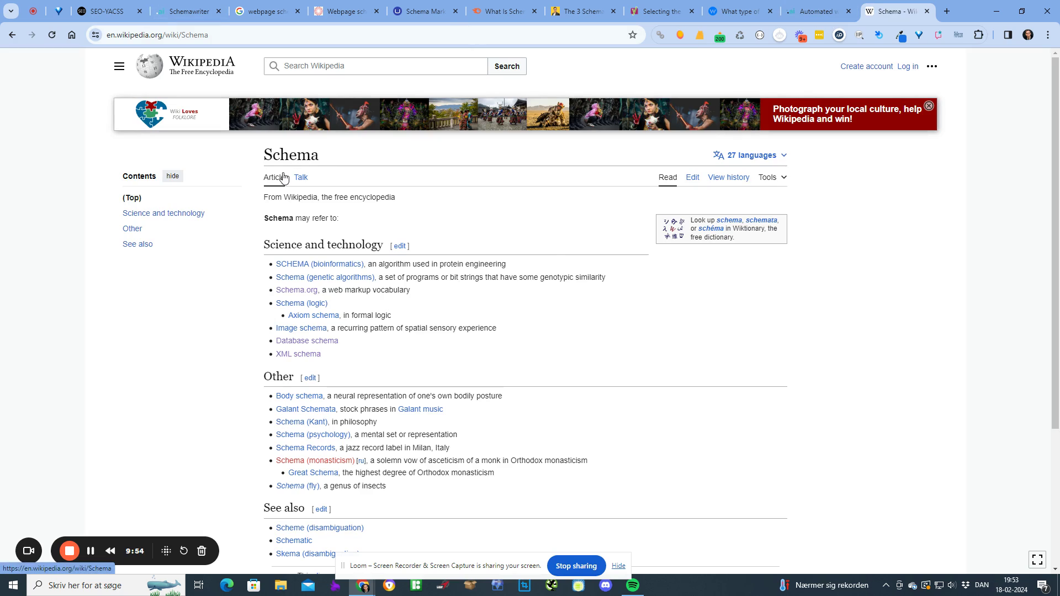
drag(320, 158, 264, 156)
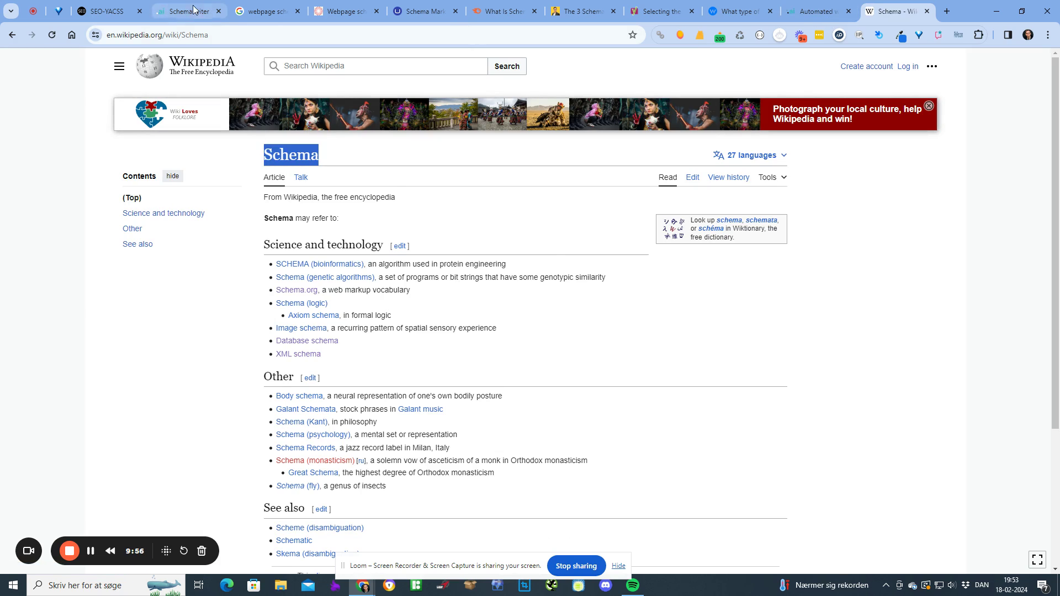
Copy "WebSite schema" from the report's Keywords Gap and search Wikipedia for it
click(195, 9)
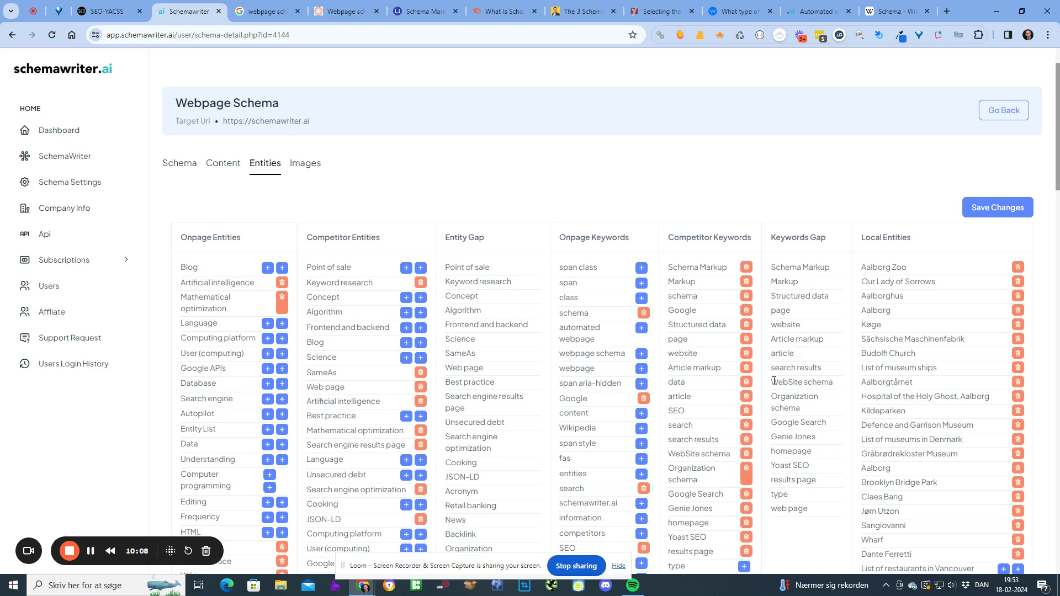
drag(775, 382, 837, 382)
right_click(815, 381)
click(867, 164)
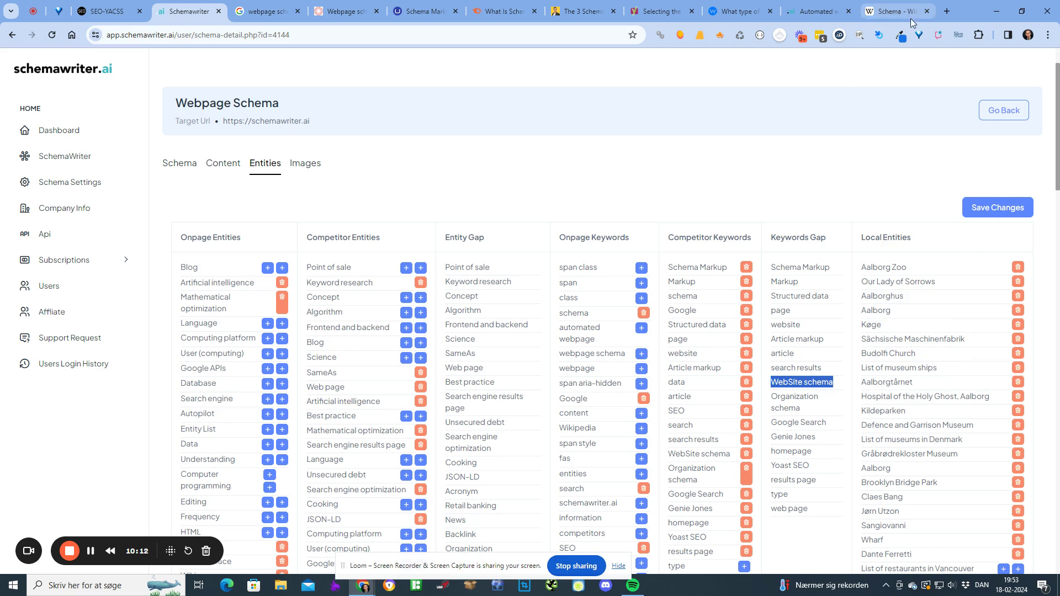
click(895, 11)
click(343, 67)
key(ctrl+v)
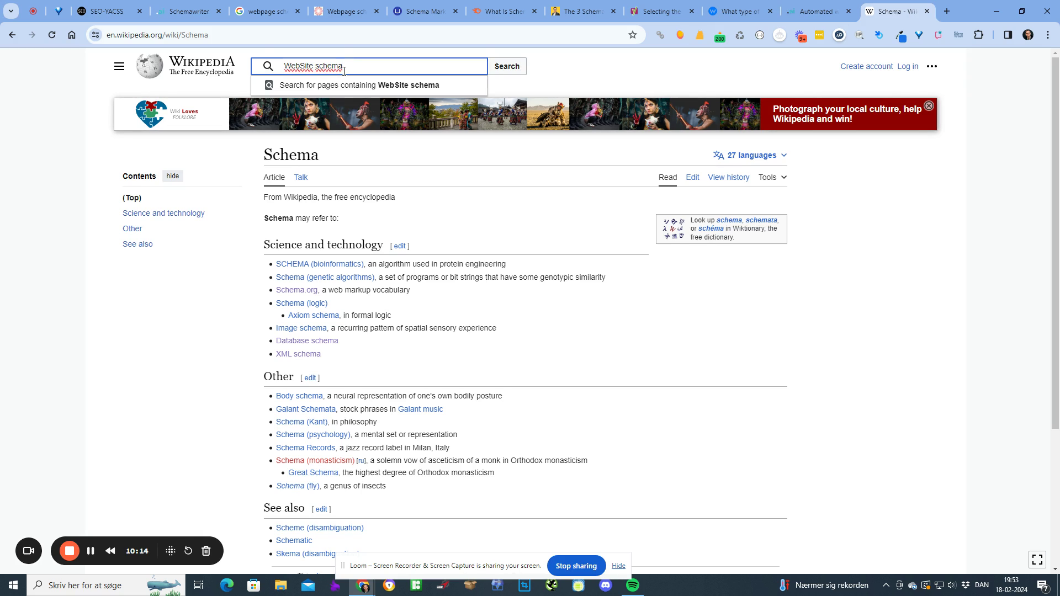
click(516, 71)
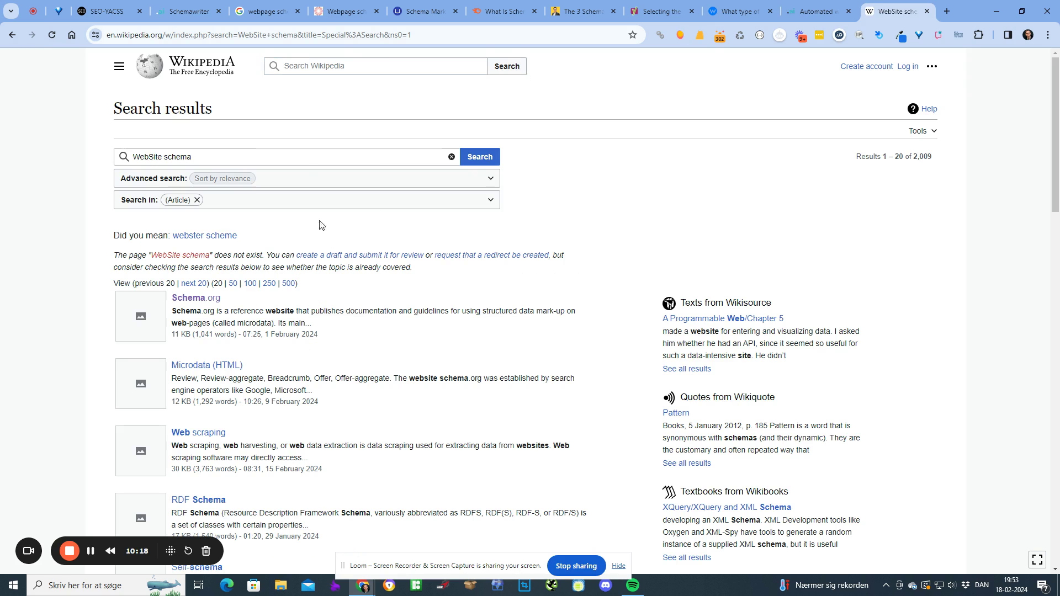
Return to the report, review its Onpage Keywords, and look at the target page schemawriter.ai they are drawn from
key(ctrl+4)
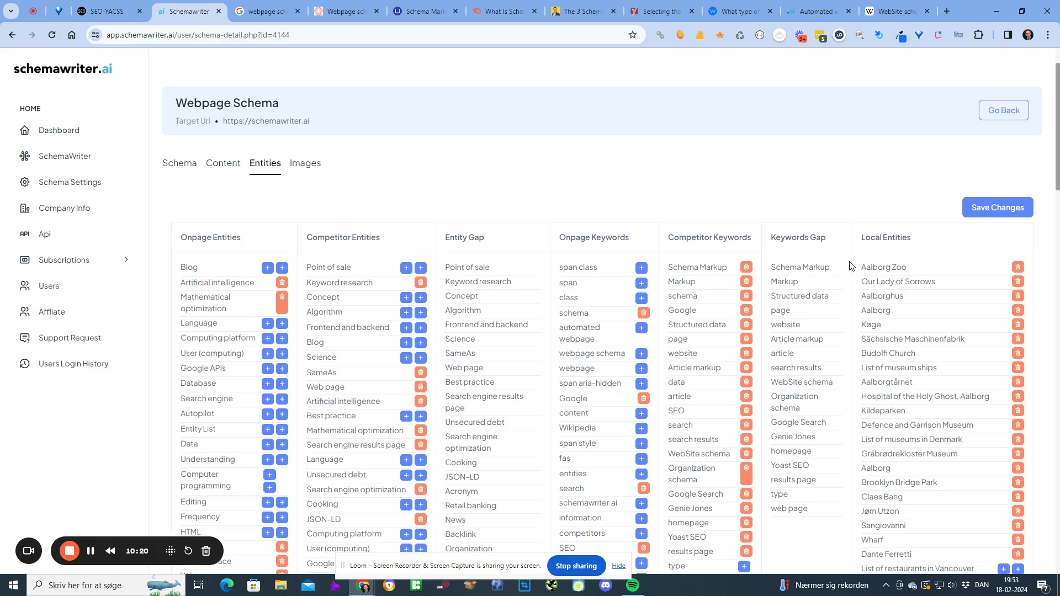
scroll(798, 270, down, 1)
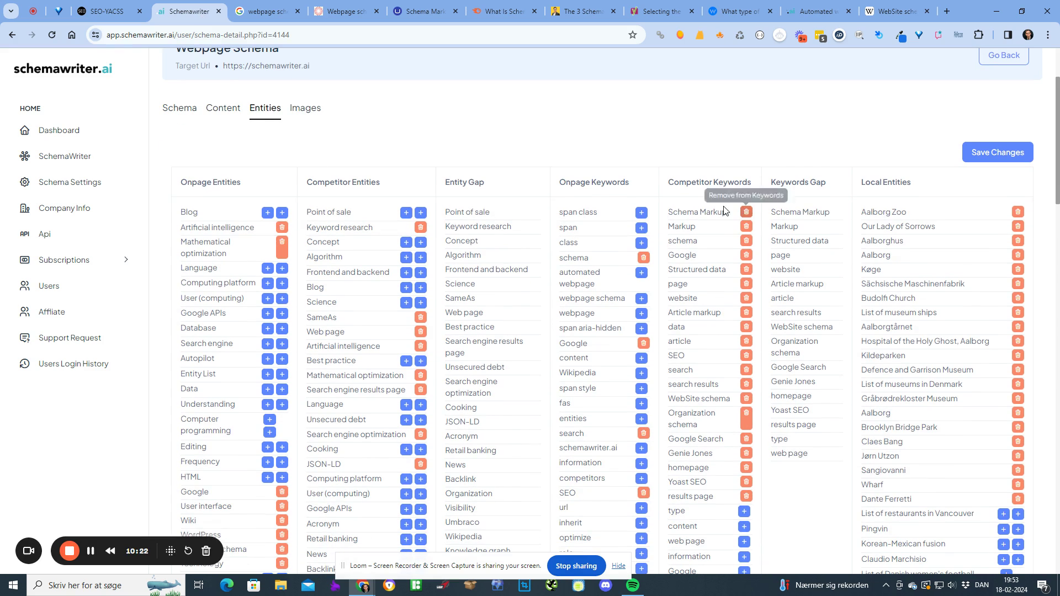
scroll(674, 202, up, 1)
scroll(619, 199, down, 1)
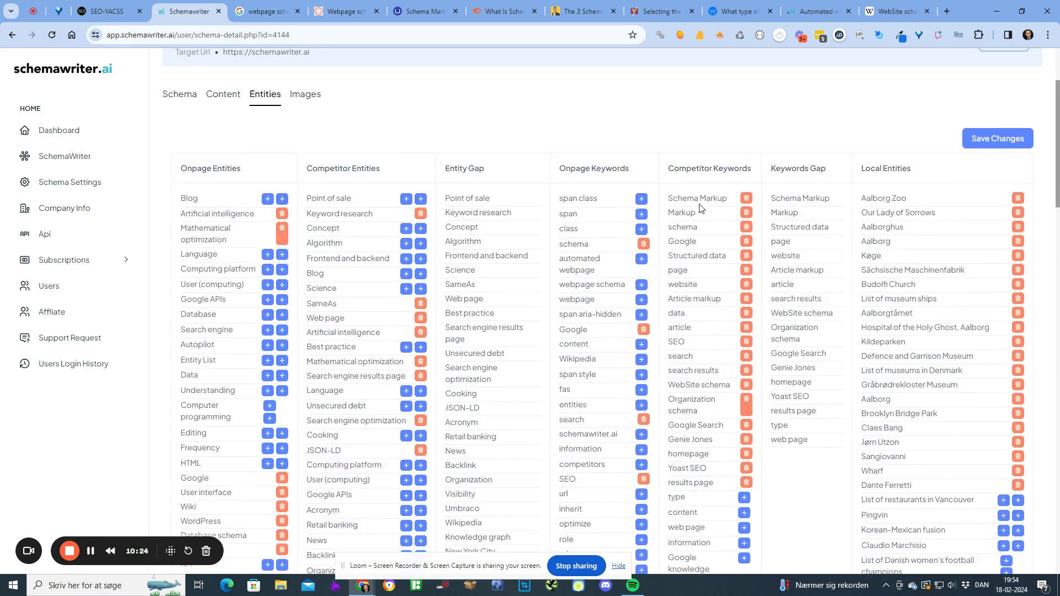
drag(641, 183, 561, 178)
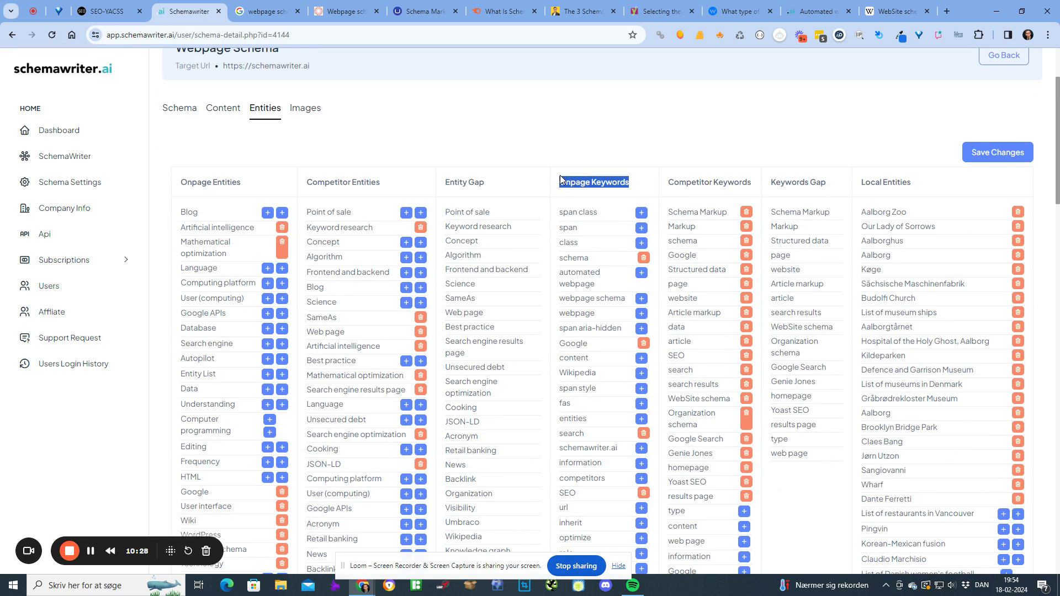
click(815, 11)
scroll(768, 362, up, 10)
scroll(768, 362, up, 10)
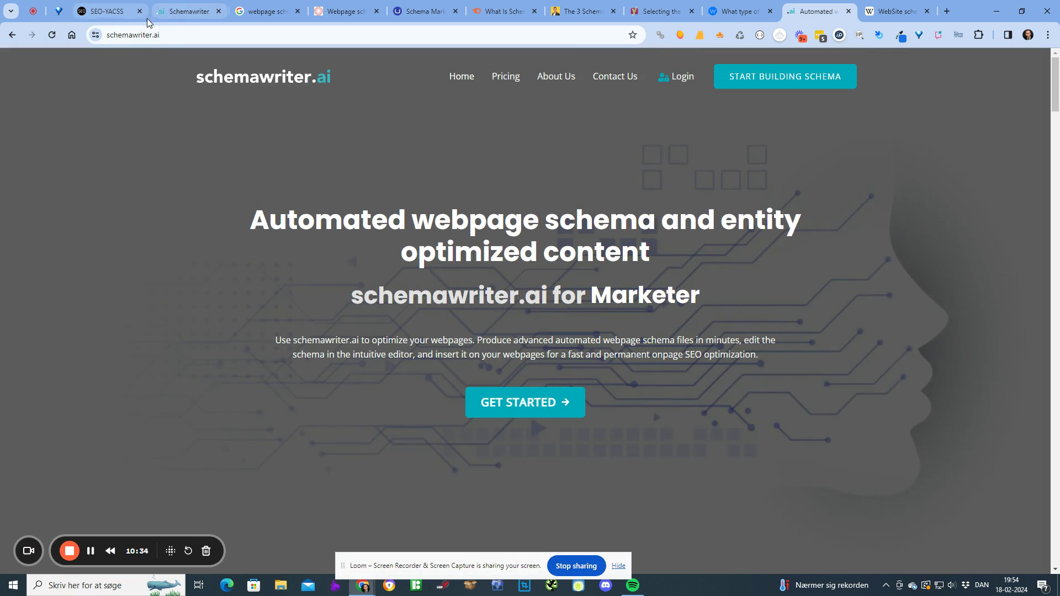
Examine the report's Competitor Keywords list in relation to the main keyword Webpage Schema
click(185, 13)
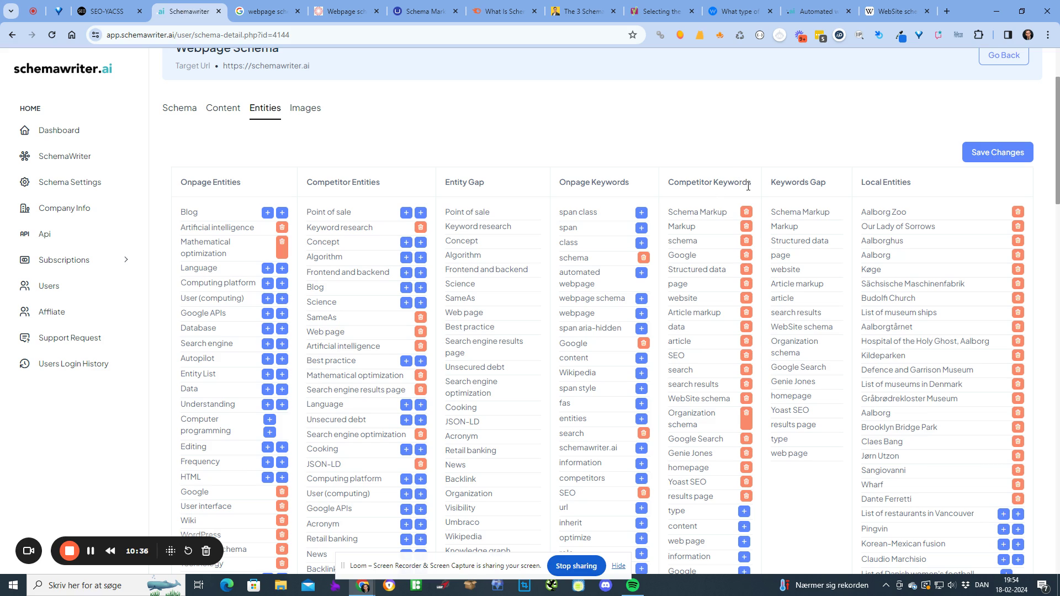
drag(751, 184, 670, 186)
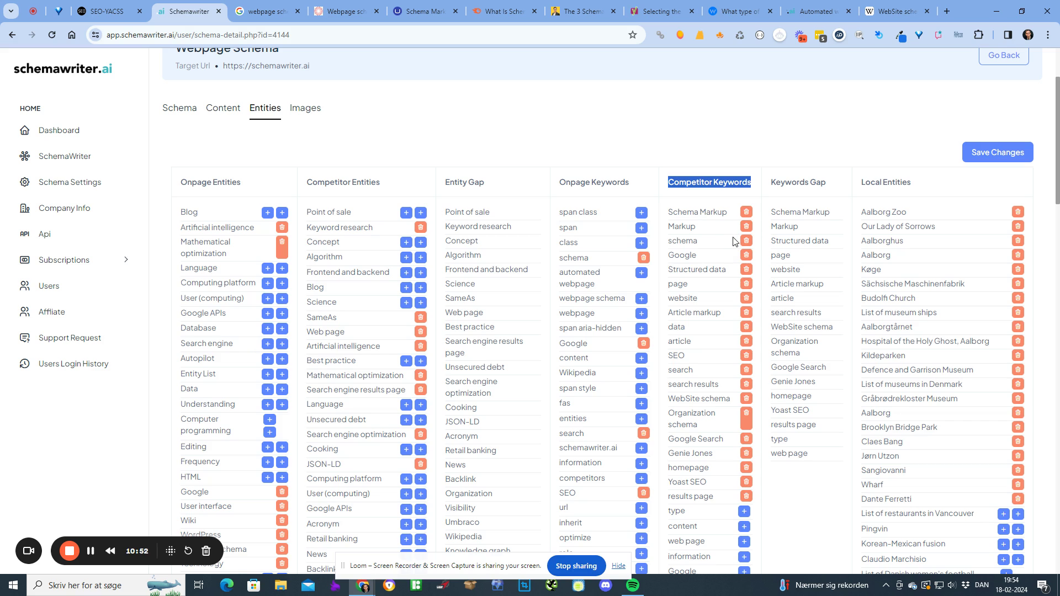
scroll(290, 108, up, 1)
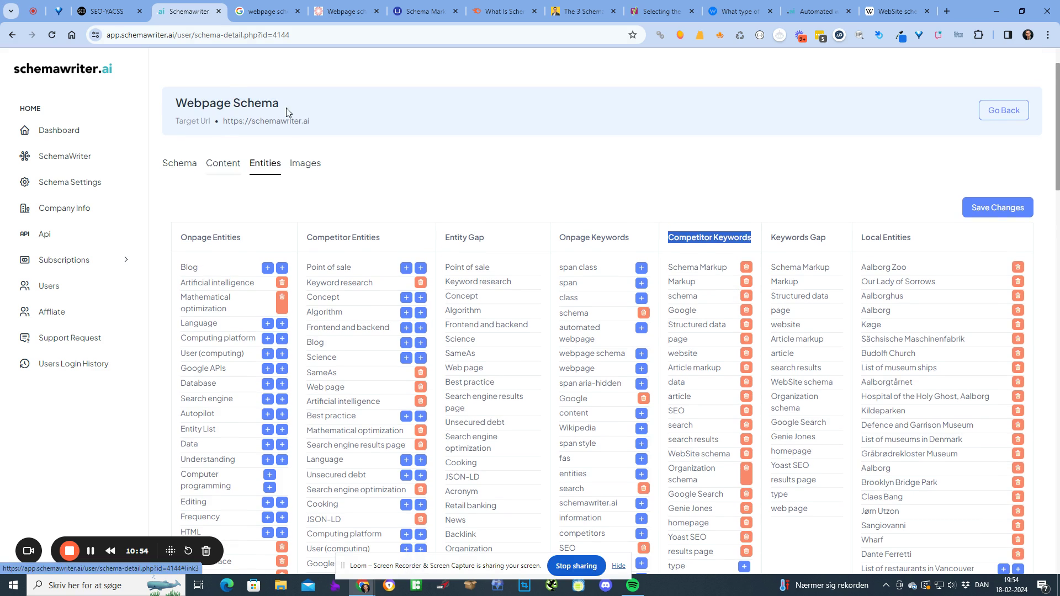
drag(287, 103, 174, 98)
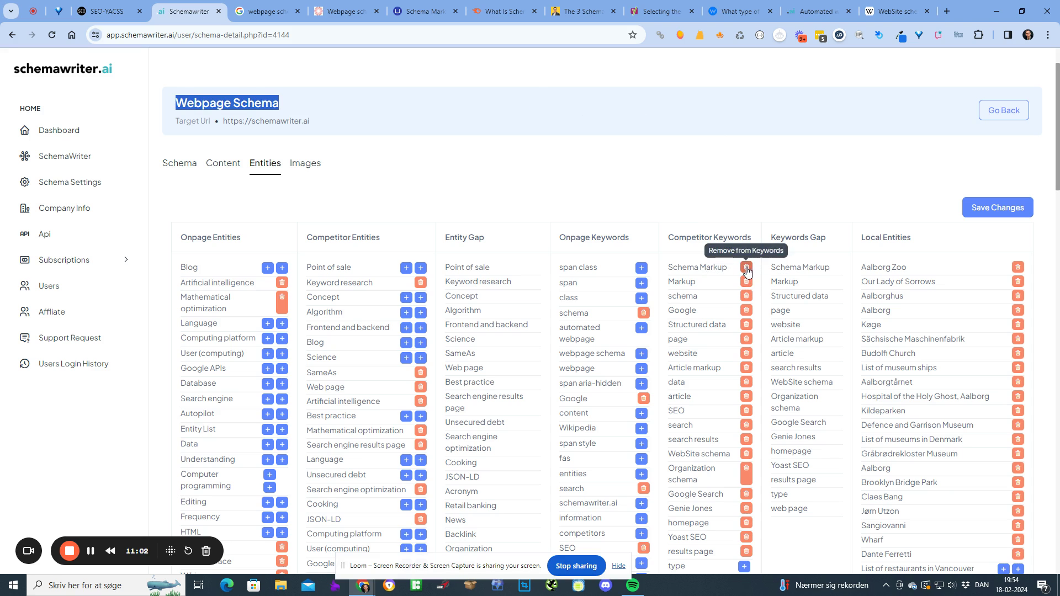
Add the onpage keywords Wikipedia, schemawriter.ai, optimized schema and software to the schema's Keywords
scroll(746, 271, down, 3)
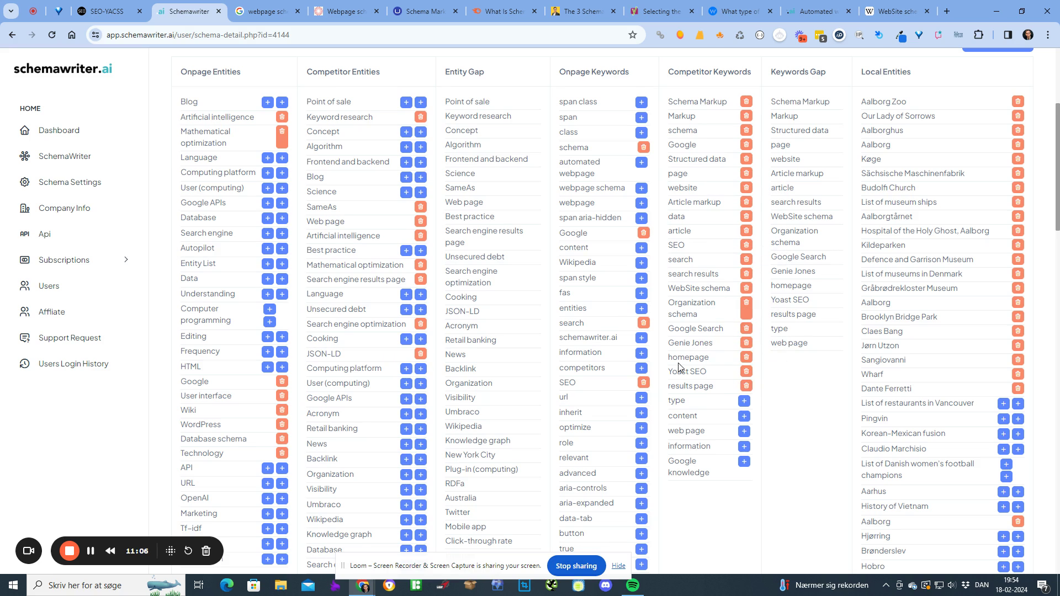
click(641, 262)
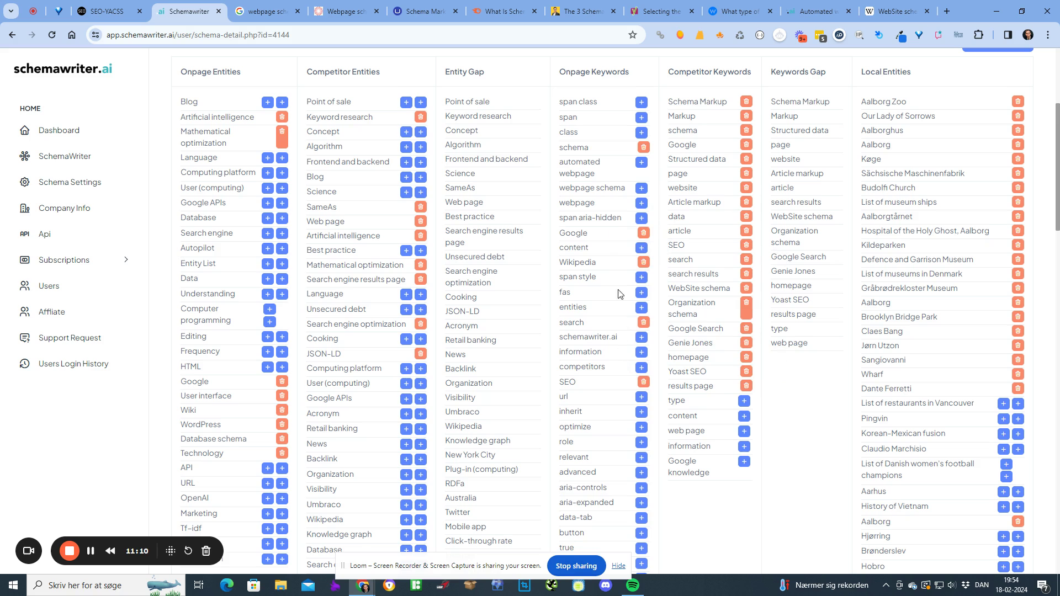
click(641, 337)
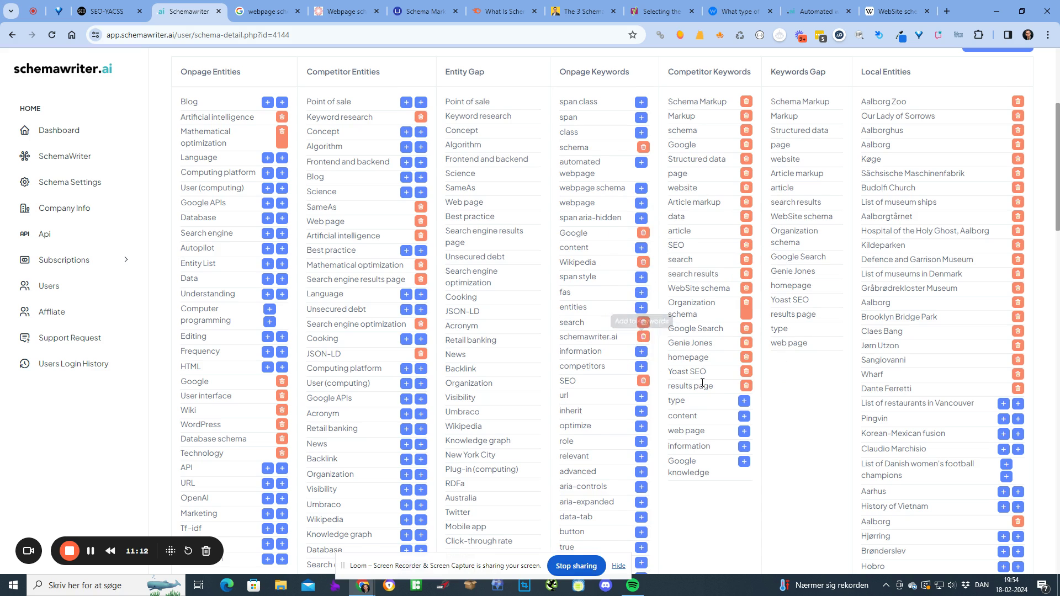
scroll(738, 302, down, 4)
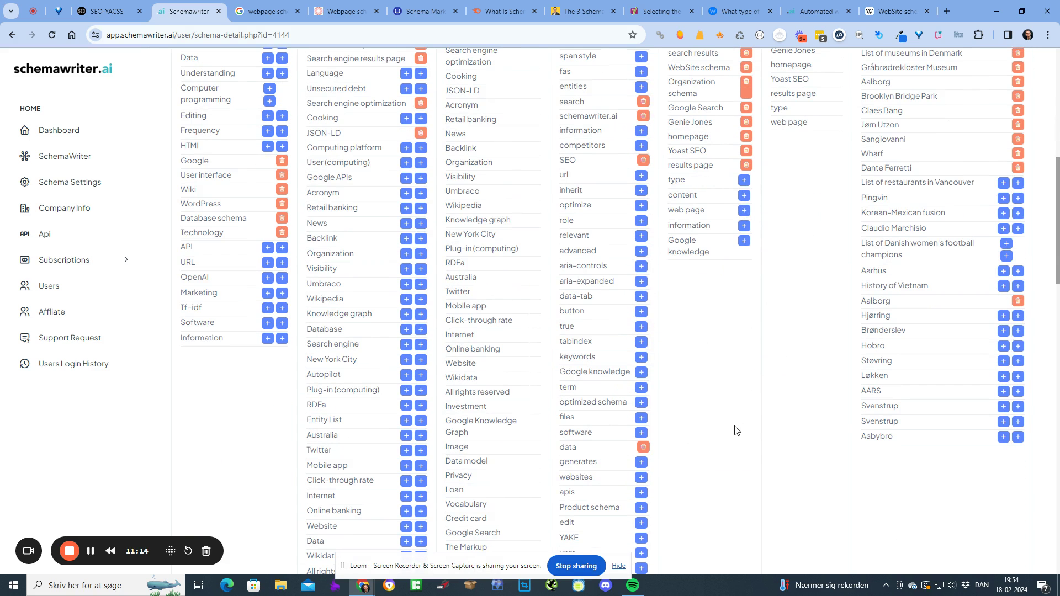
click(641, 402)
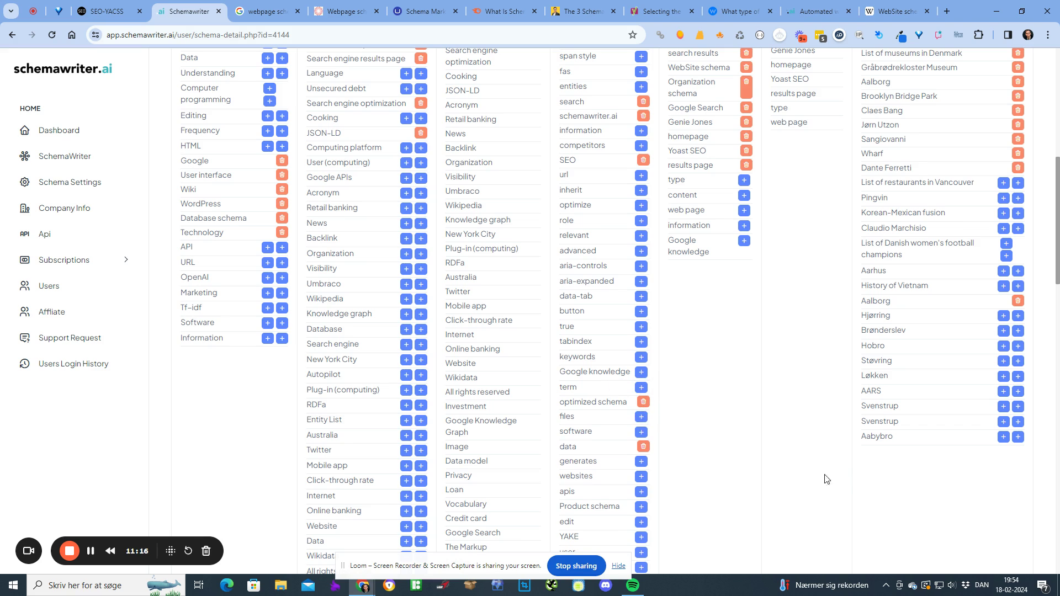
click(642, 432)
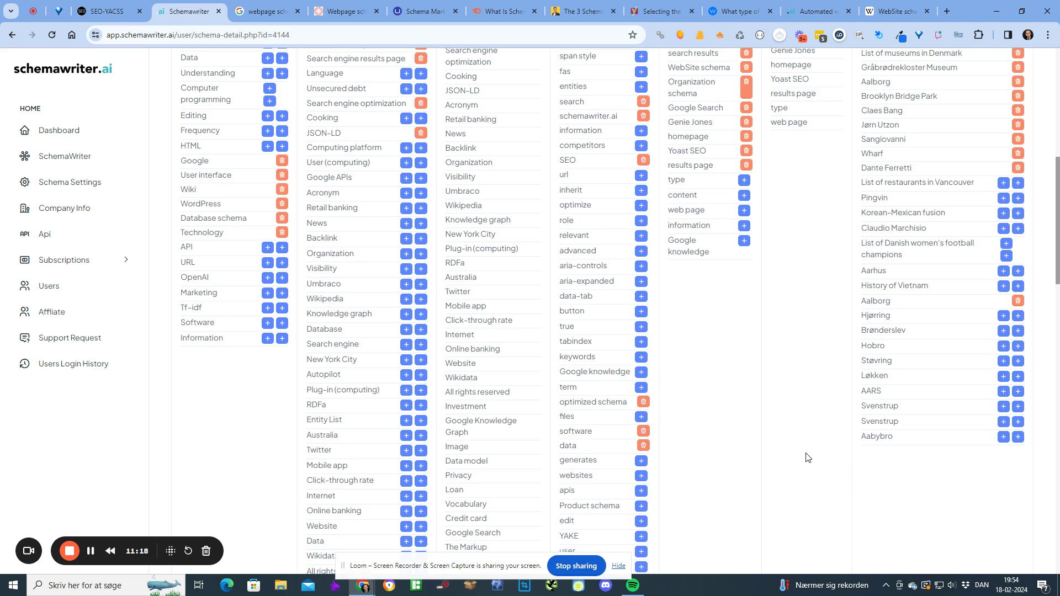
Add the onpage keywords Product schema and YAKE to the schema's Keywords, and save the changes
scroll(733, 471, up, 1)
scroll(634, 512, down, 3)
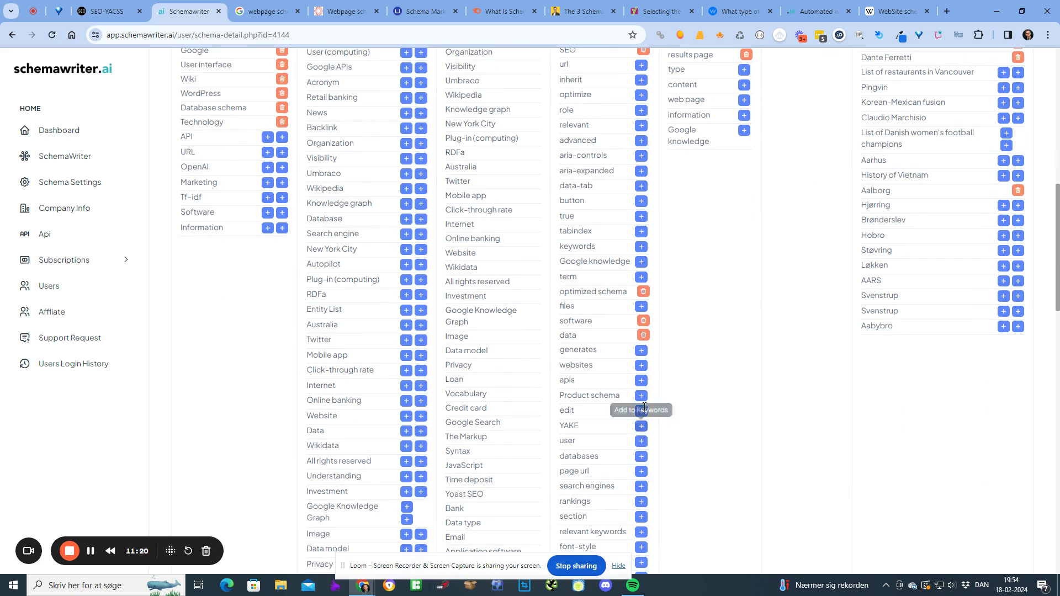
click(641, 395)
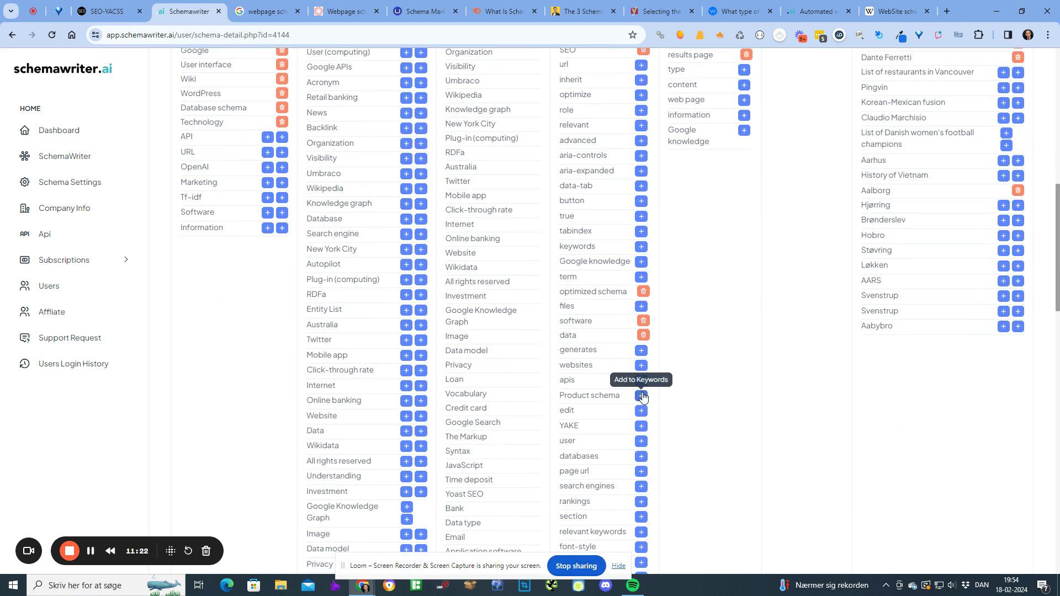
click(641, 426)
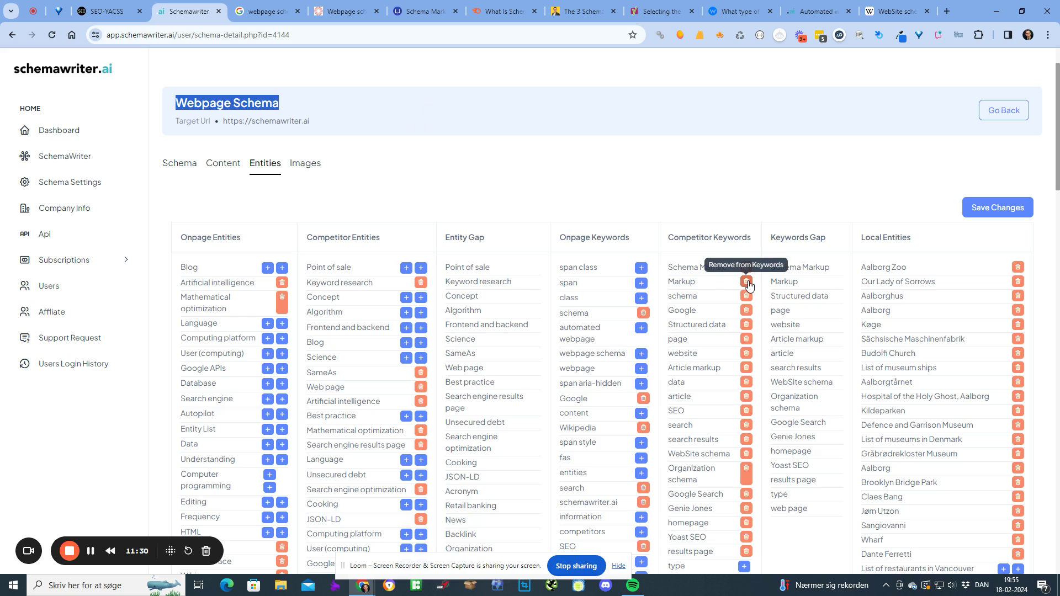
click(1003, 206)
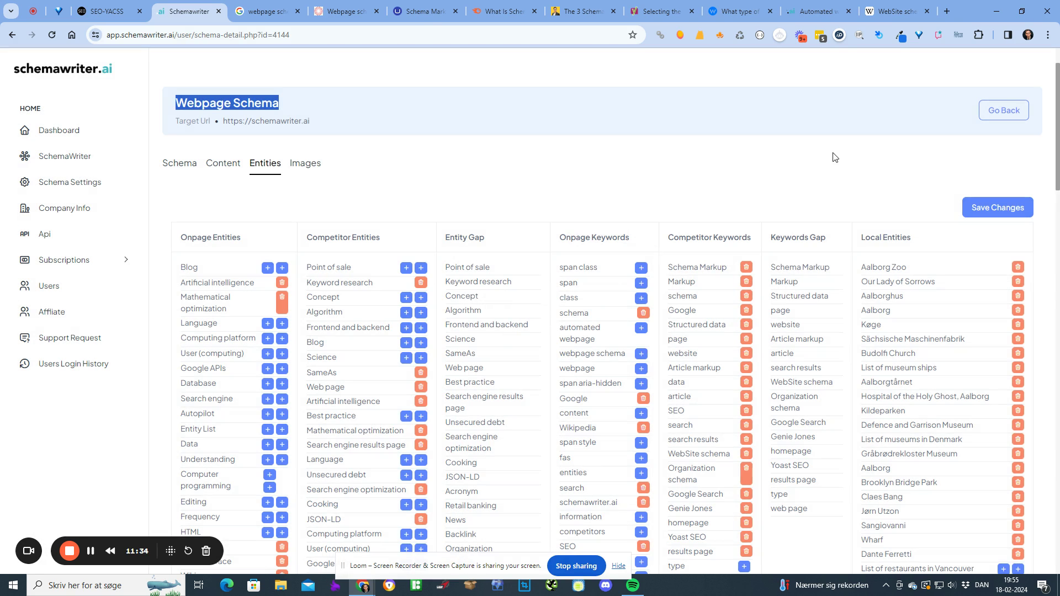
Remove all local entities still included in the schema, starting with Aalborg Zoo, from About/Mention
drag(916, 238, 867, 237)
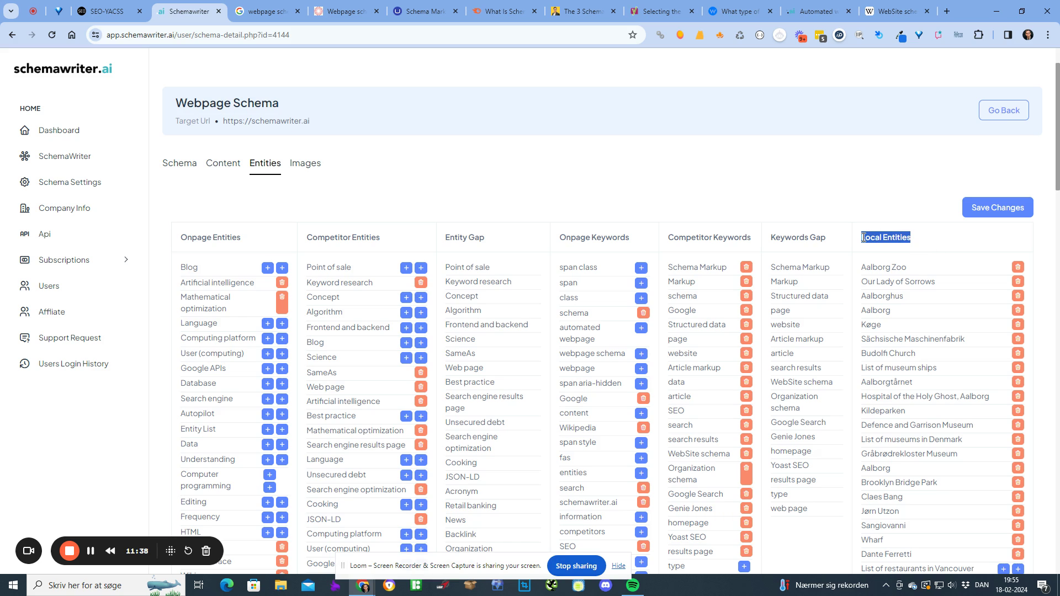
click(864, 238)
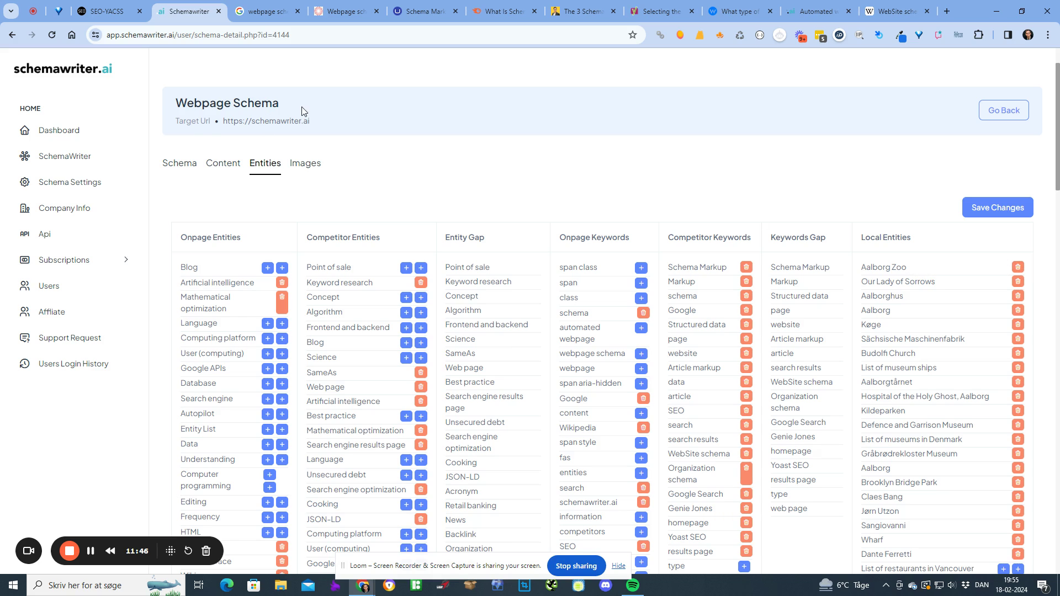
triple_click(166, 102)
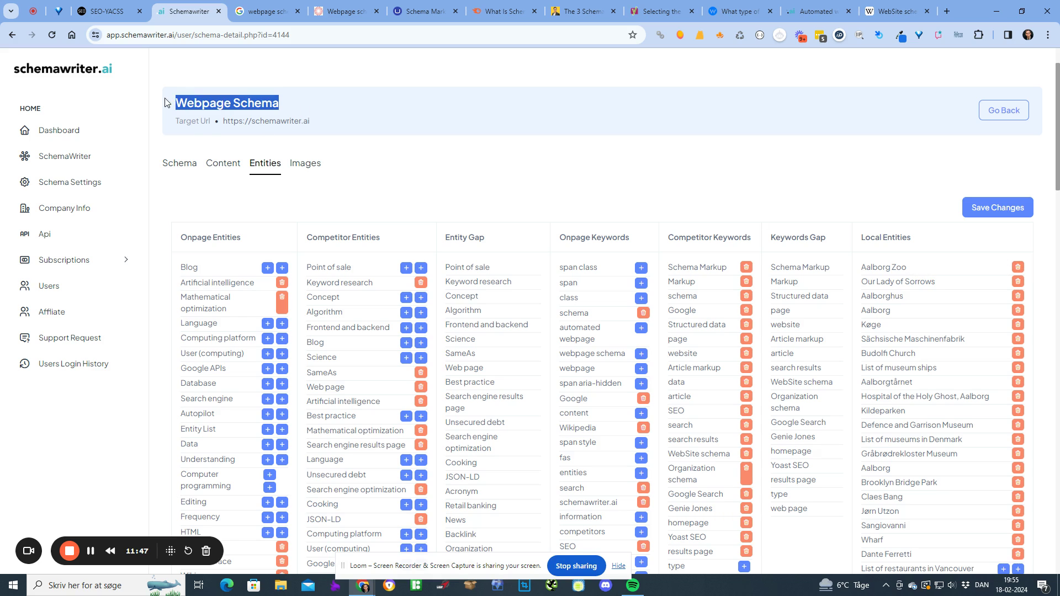
click(1018, 267)
click(1018, 282)
click(1018, 297)
click(1018, 312)
click(1018, 327)
click(1018, 342)
click(1018, 358)
click(1018, 374)
click(1017, 387)
click(1018, 404)
click(1017, 419)
click(1018, 434)
click(1017, 449)
click(1018, 464)
scroll(1019, 466, down, 4)
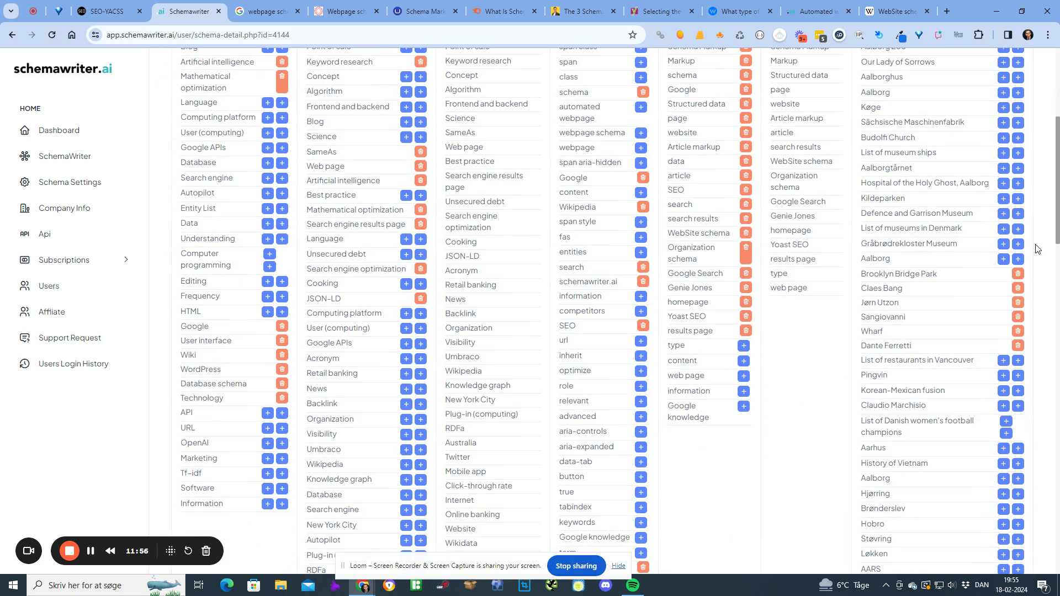
click(1018, 273)
click(1018, 304)
click(1018, 318)
click(1018, 334)
click(1018, 349)
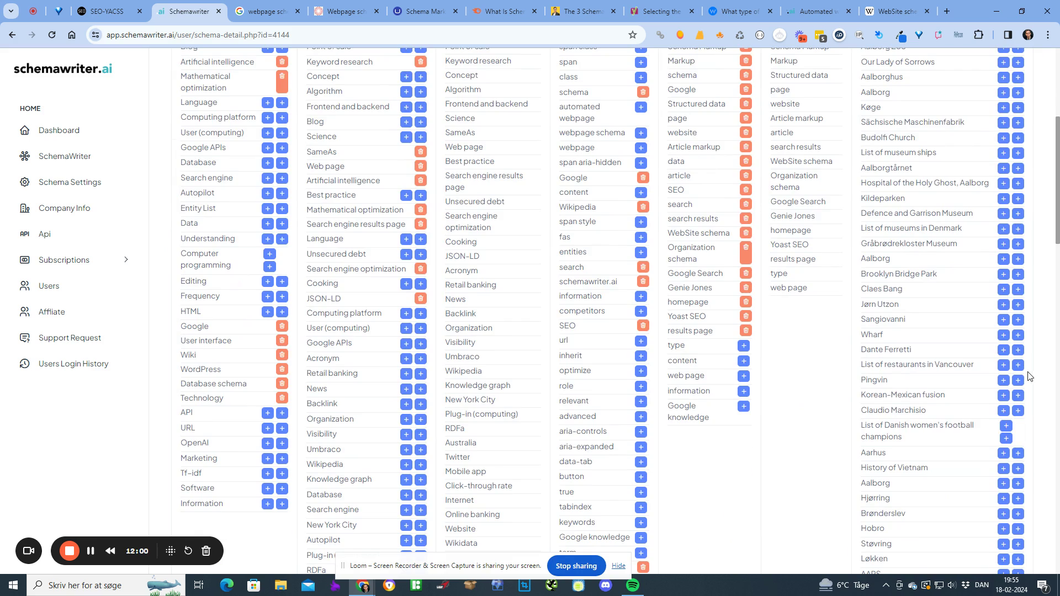
Save the local entity removals to the schema, dismiss the confirmation message, and check the Local Entities column
scroll(1033, 370, up, 5)
click(998, 263)
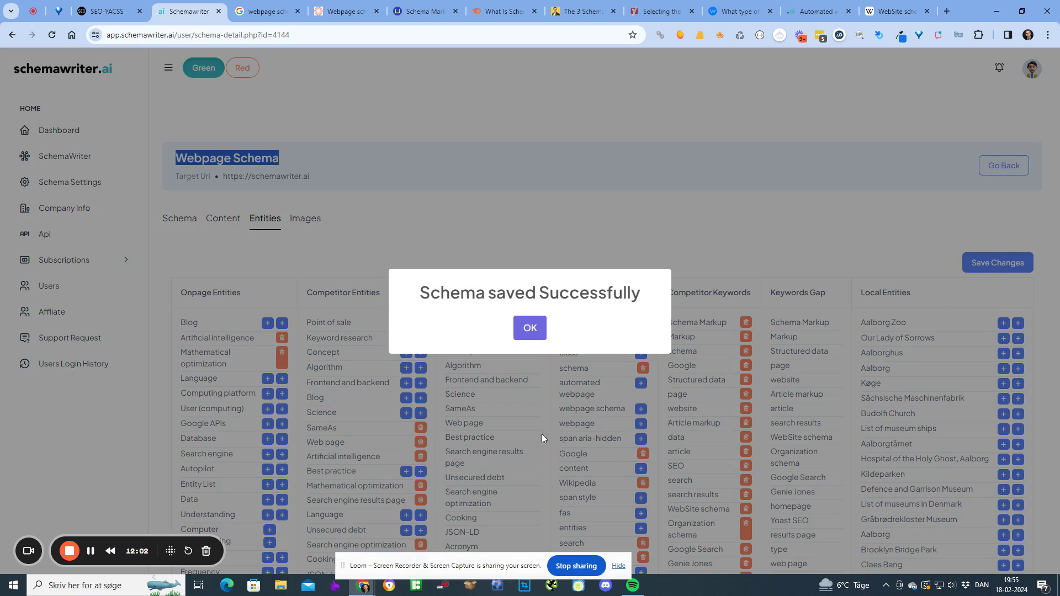
click(520, 328)
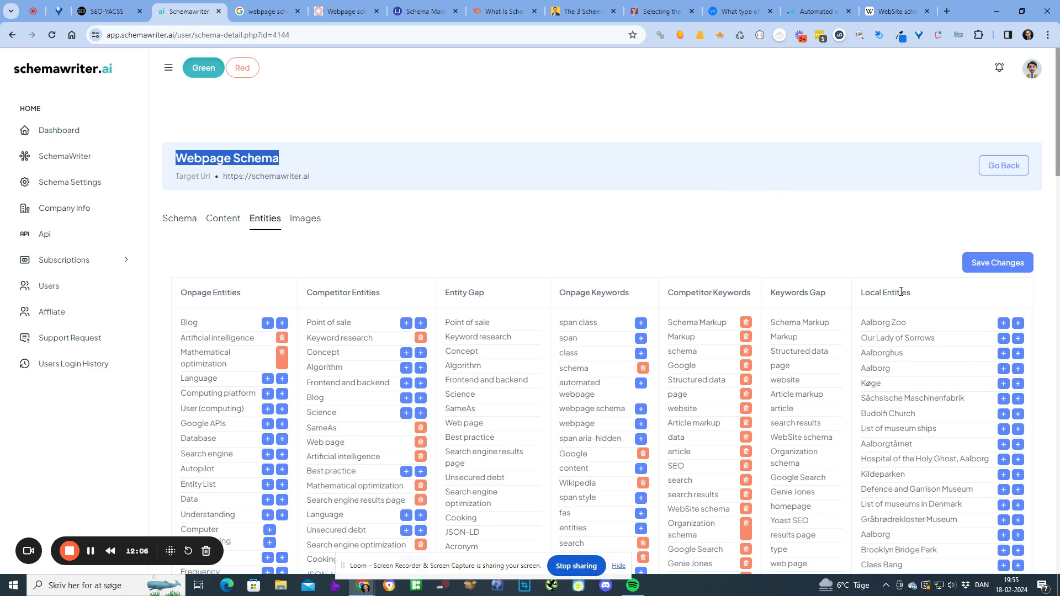
drag(914, 296, 844, 291)
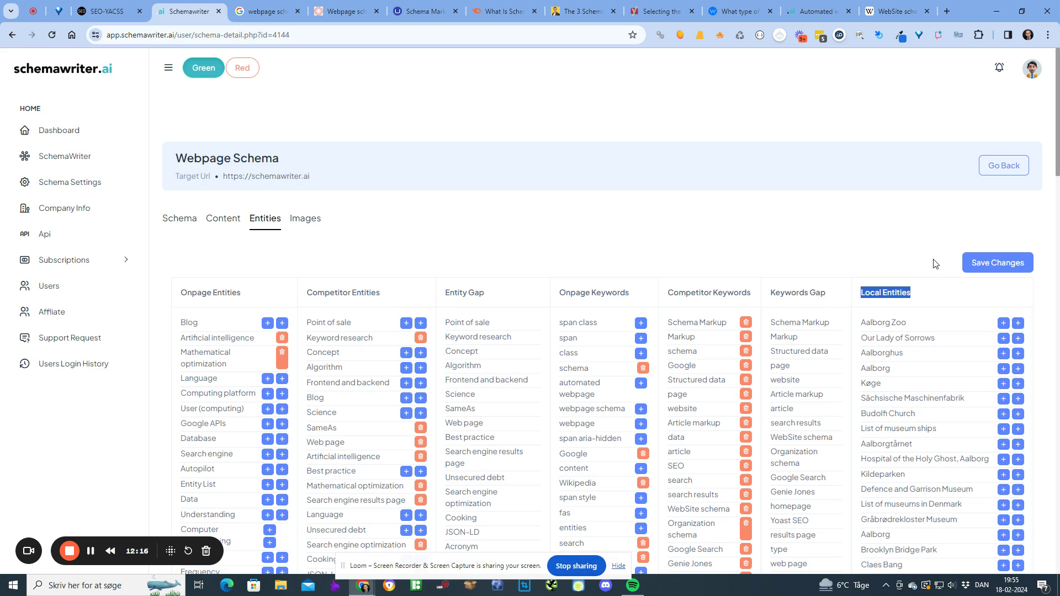
Check the Local Entities list for irrelevant places and people, highlighting a person's entry
click(948, 299)
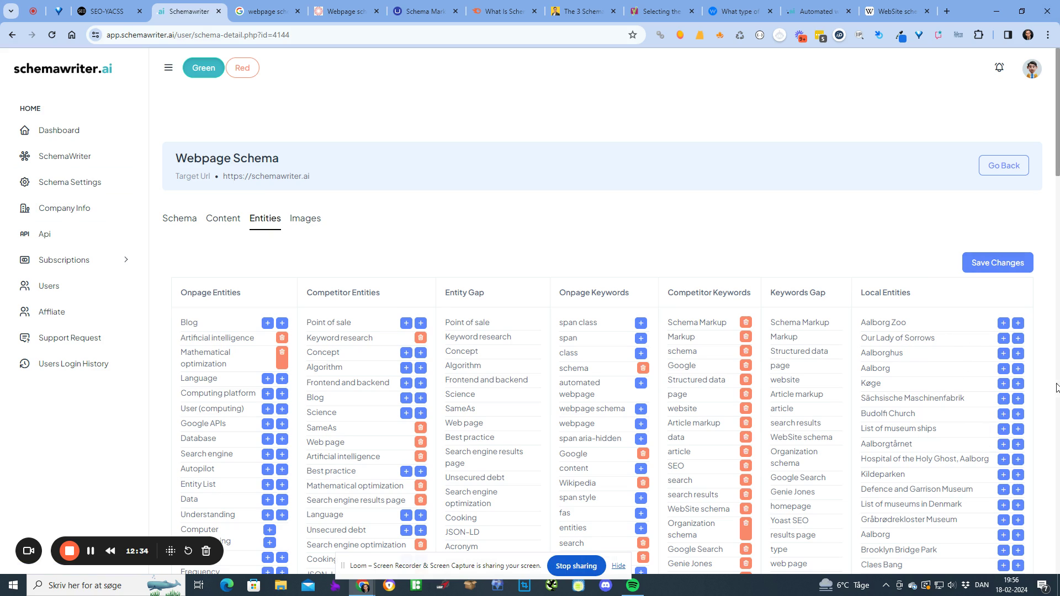
scroll(926, 423, down, 4)
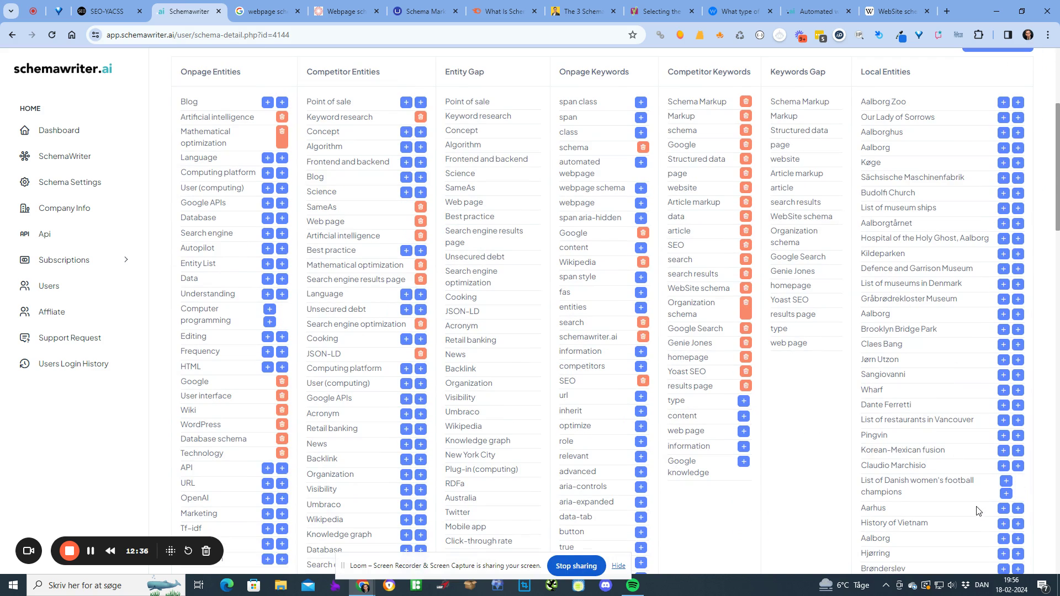
drag(899, 359, 861, 361)
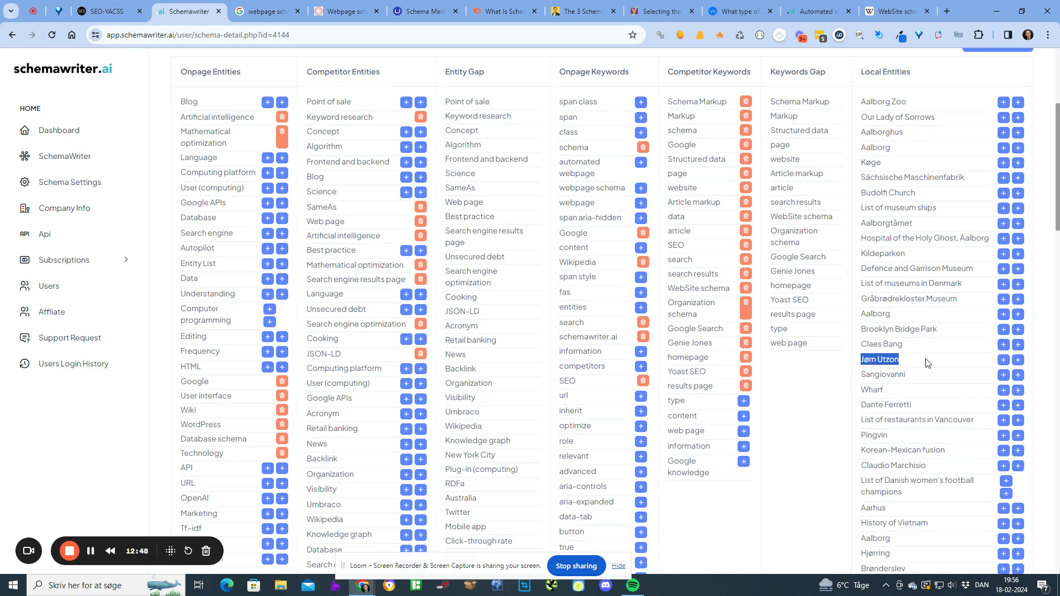
scroll(928, 362, up, 4)
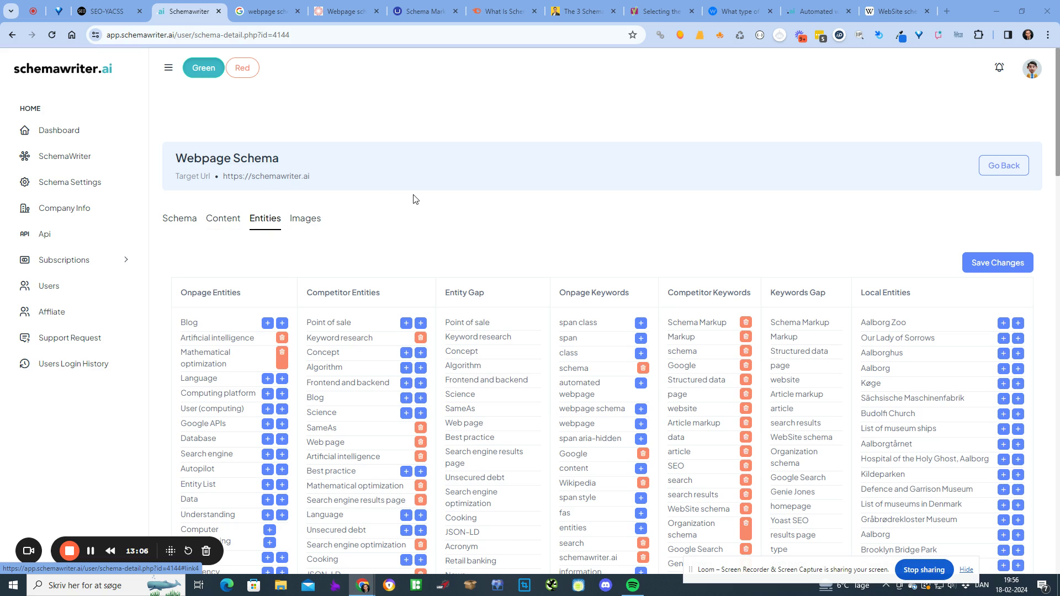
Return to the report's schema editor and inspect the Video Schema fields
click(182, 219)
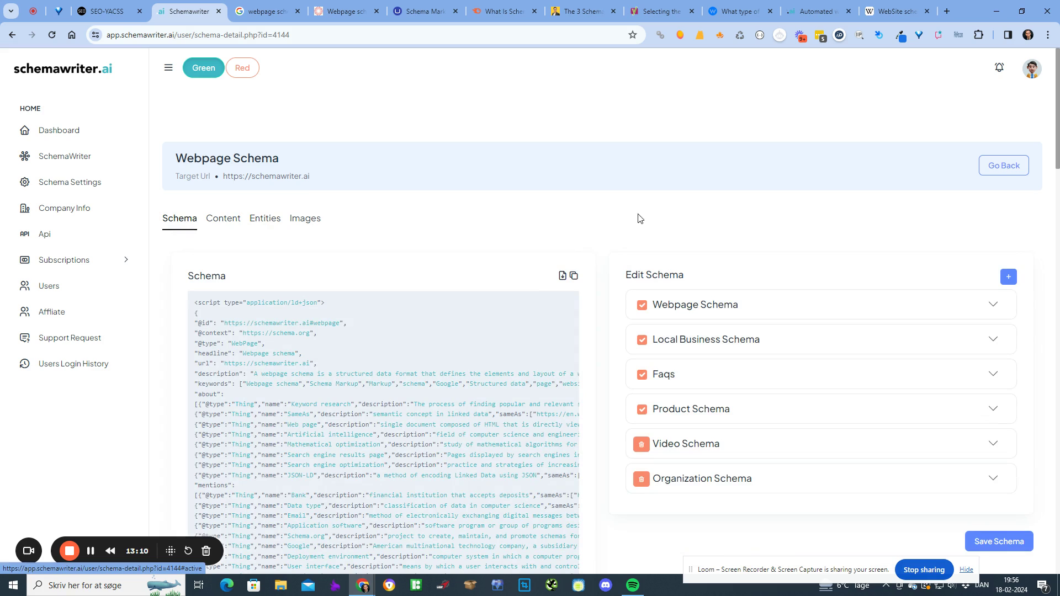
click(989, 446)
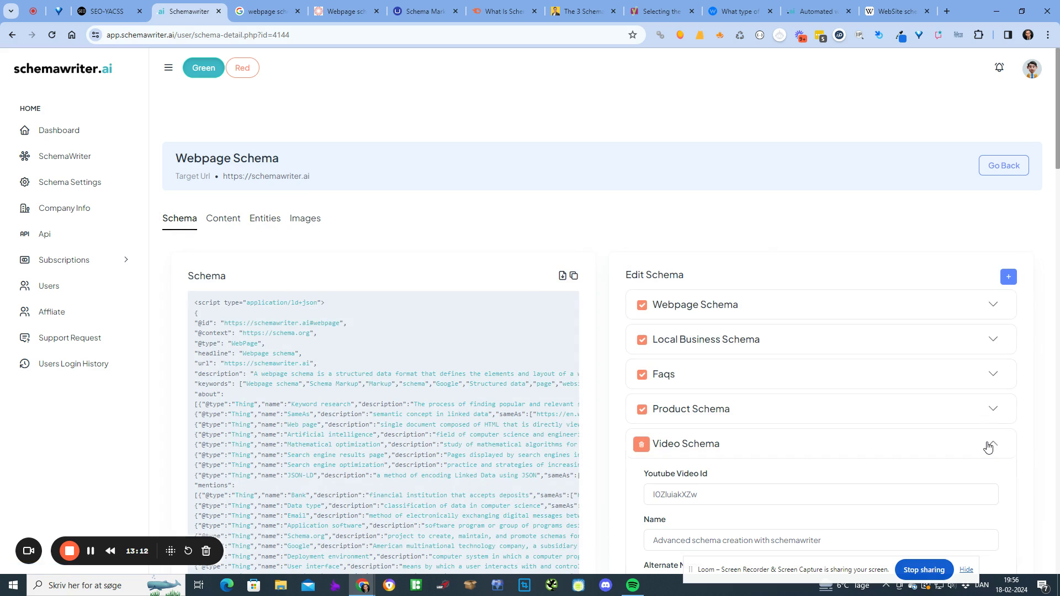
click(989, 446)
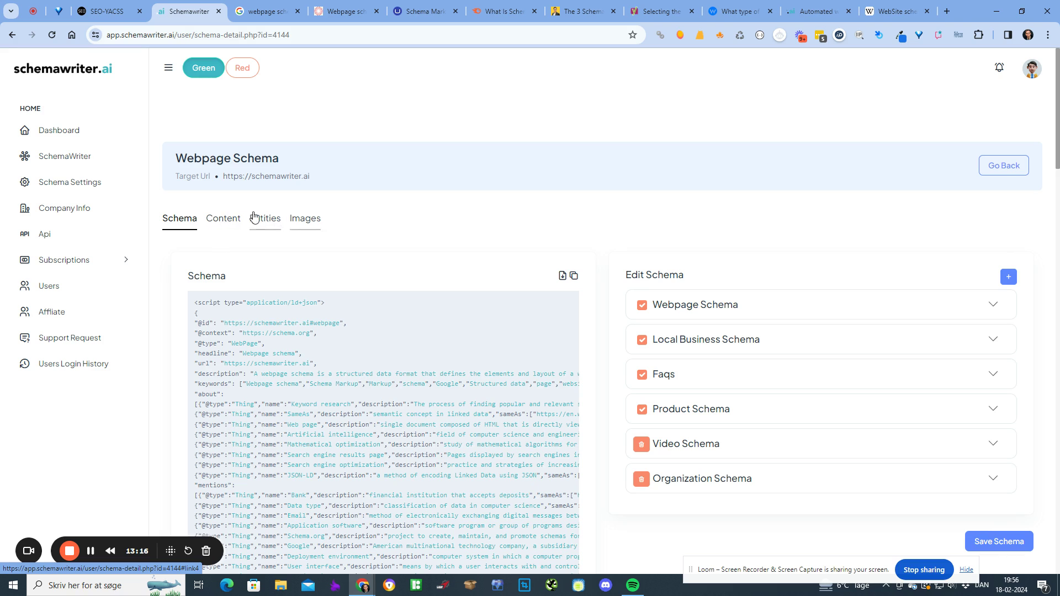
Open the report's content and read through the page text down to the generated questions and answers
click(224, 221)
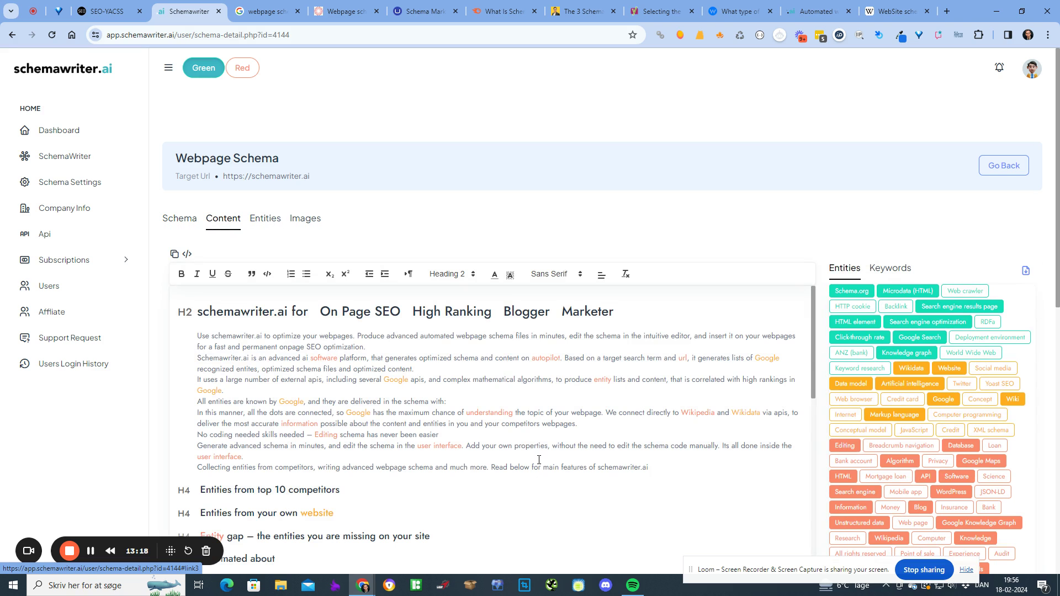
scroll(538, 464, down, 2)
scroll(497, 403, up, 2)
scroll(316, 293, down, 4)
scroll(316, 292, up, 3)
scroll(317, 293, down, 15)
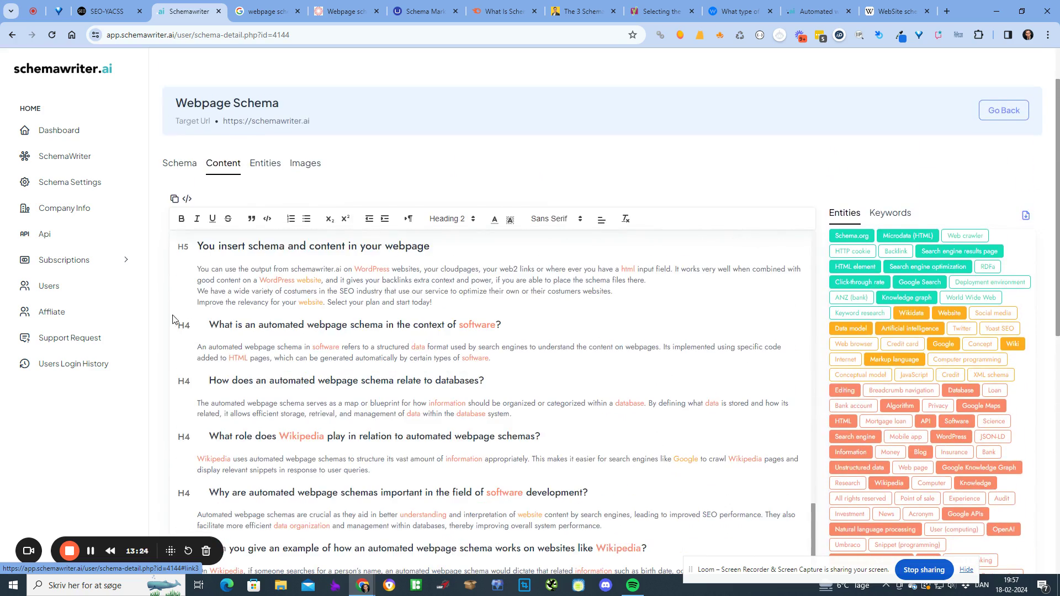
scroll(164, 318, down, 9)
Highlight the generated webpage schema questions and answers in the second content editor
drag(203, 204, 606, 544)
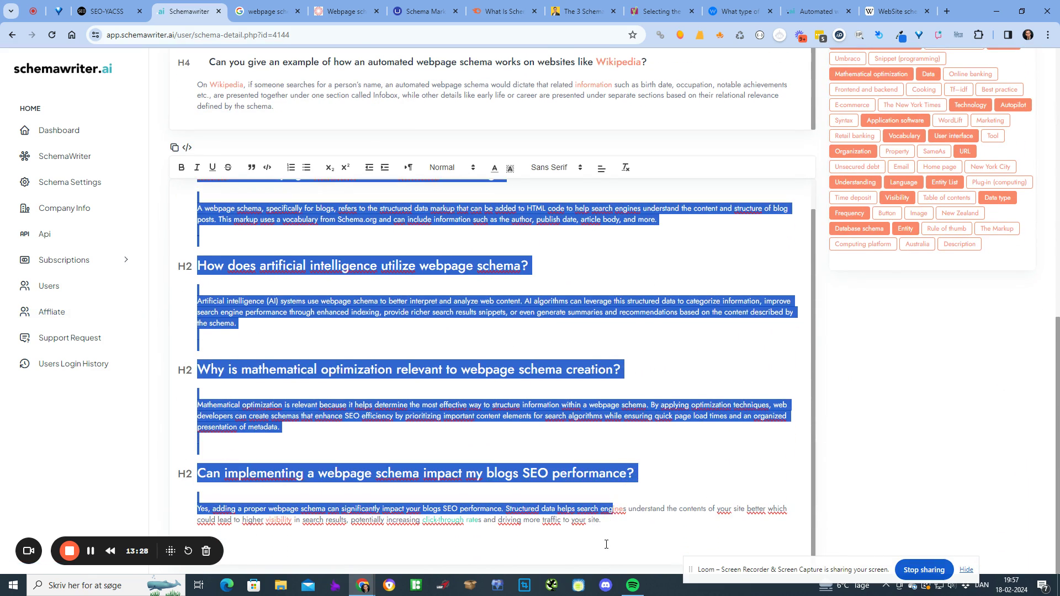
click(612, 531)
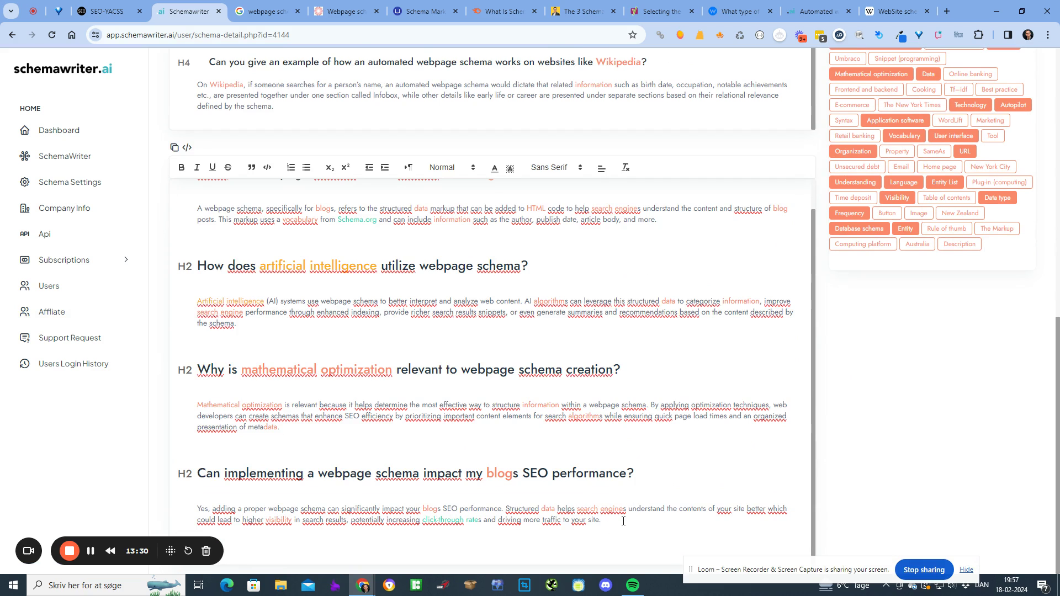
scroll(627, 518, up, 1)
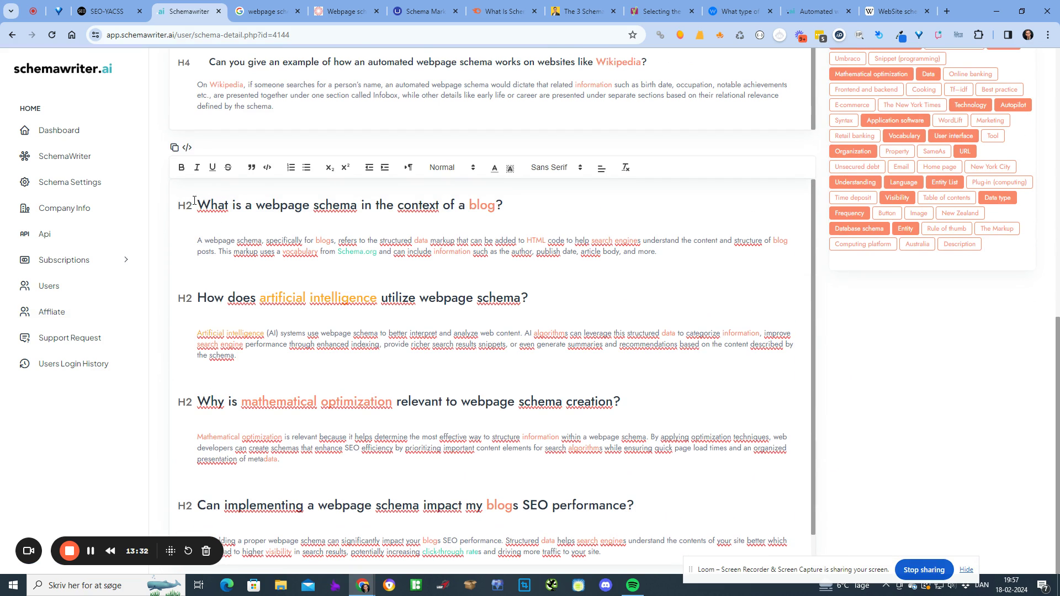
drag(199, 203, 573, 488)
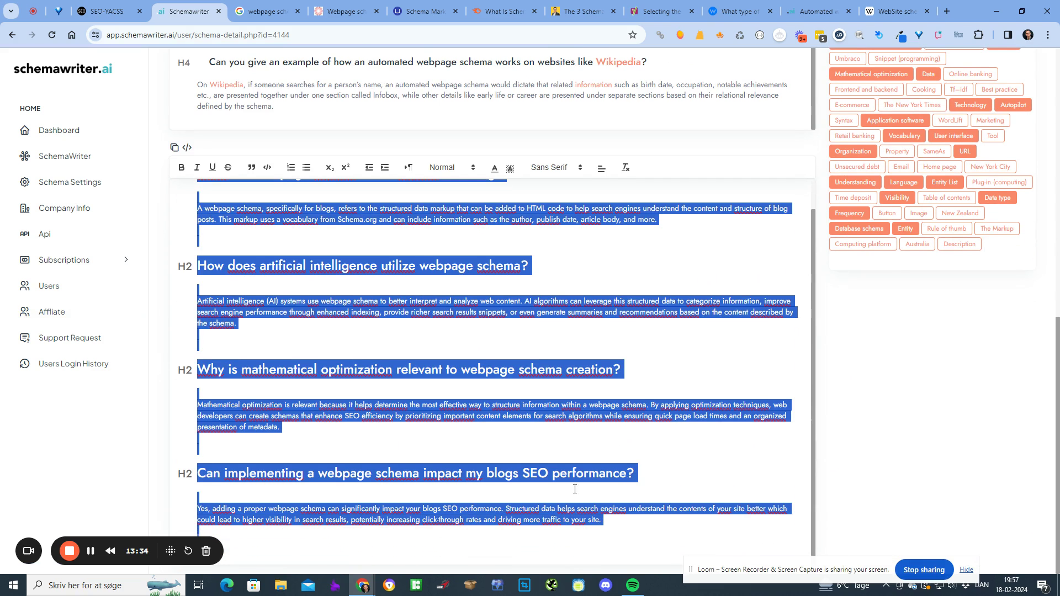
scroll(223, 182, up, 10)
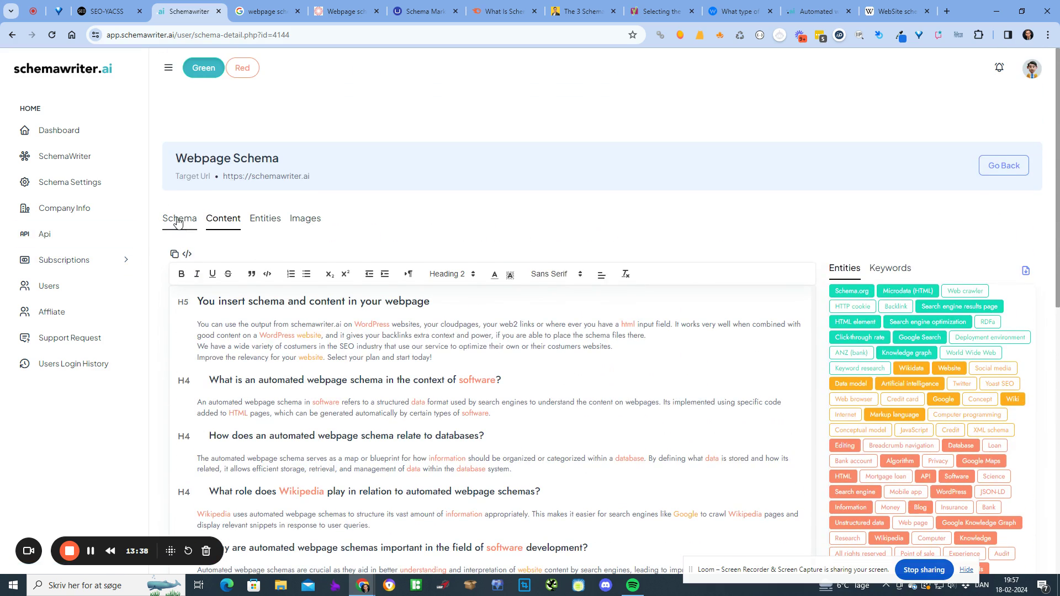
Expand the Faqs section of the schema and compare its questions and answers with the generated content
click(178, 221)
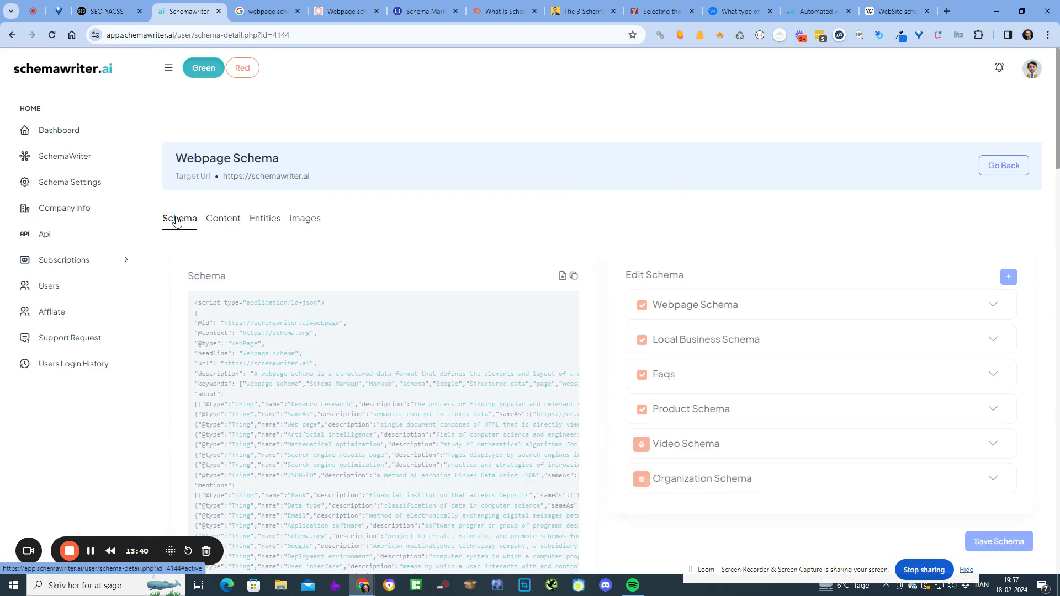
click(857, 378)
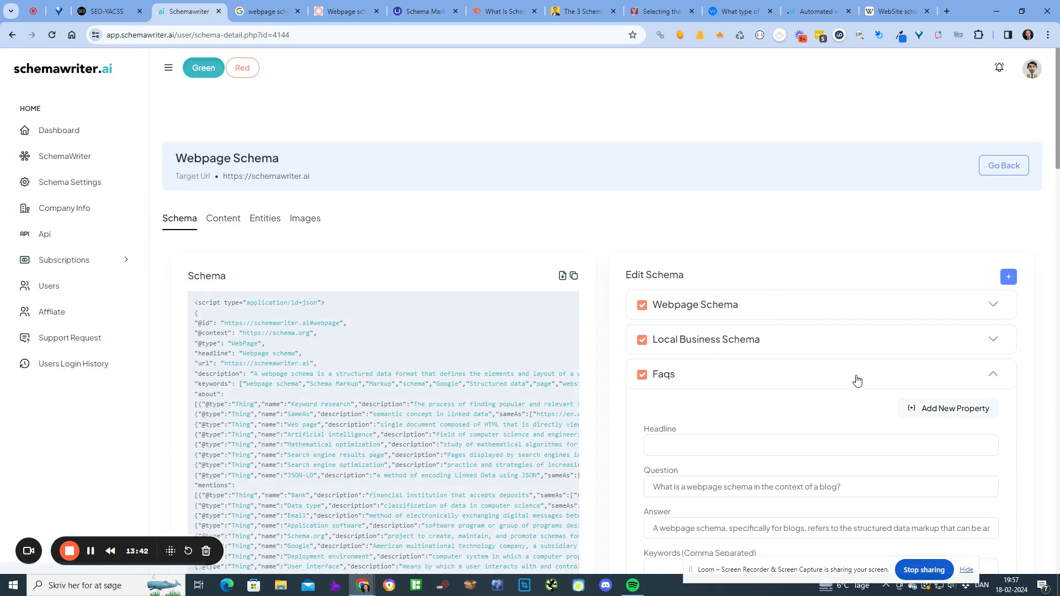
scroll(816, 323, down, 4)
scroll(796, 257, down, 4)
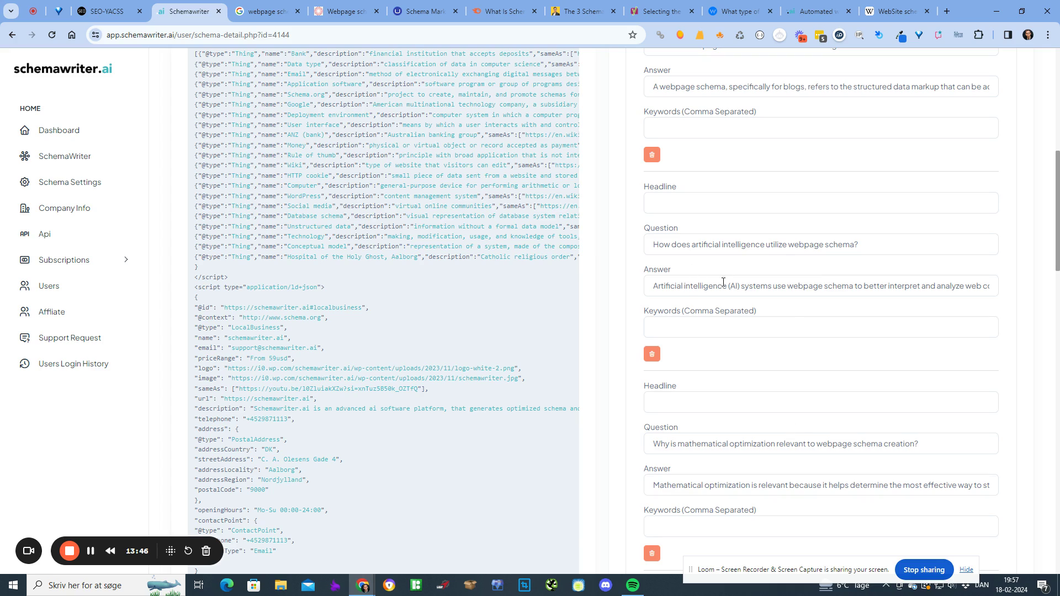
scroll(788, 410, up, 10)
Highlight the generated FAQ text in the content again, and return to the schema with the Faqs section collapsed
click(224, 220)
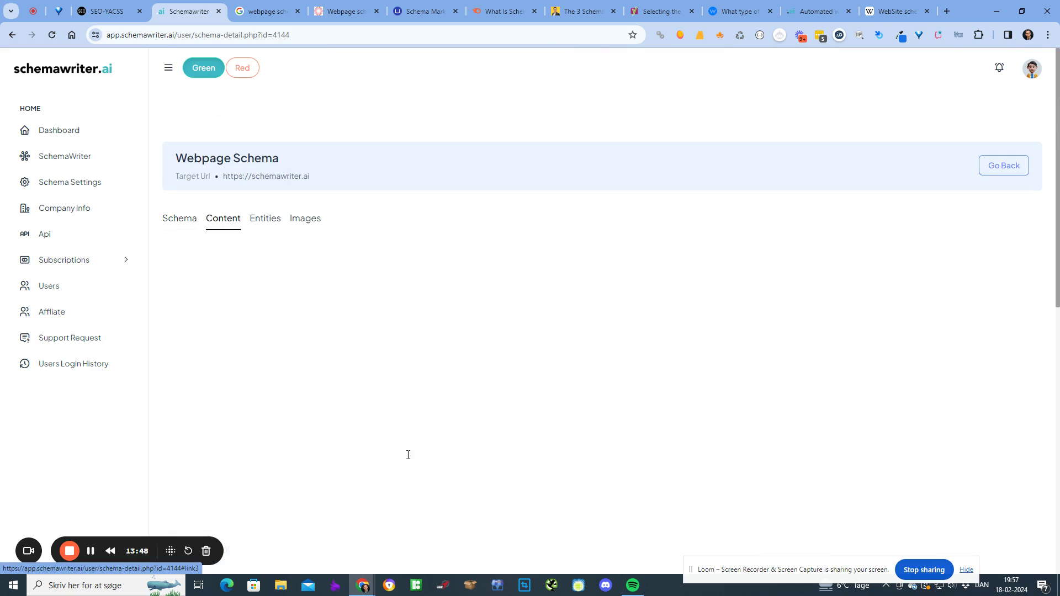
scroll(408, 457, down, 10)
drag(196, 211, 385, 468)
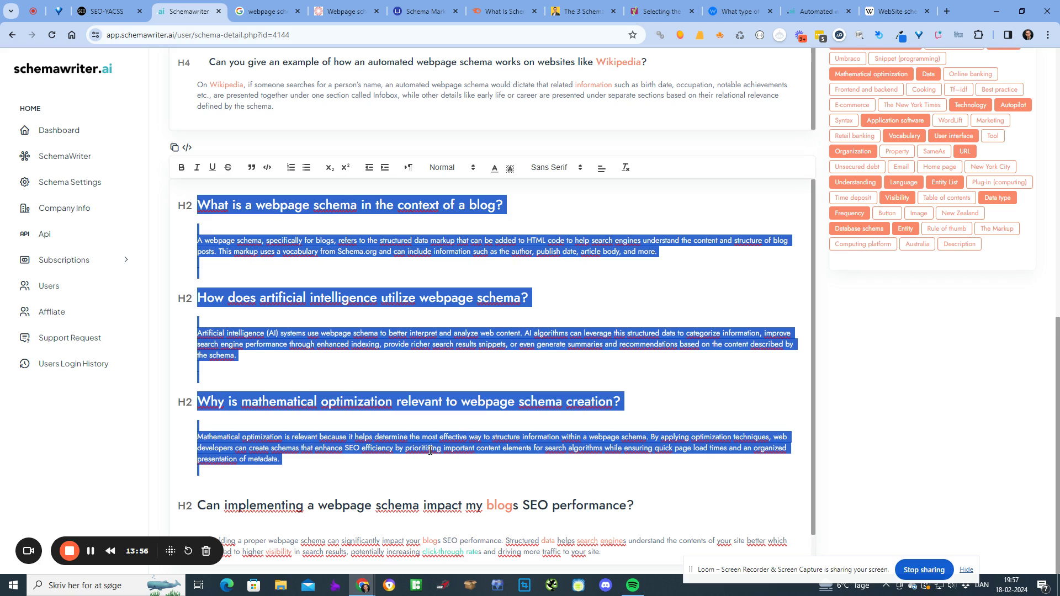
click(922, 448)
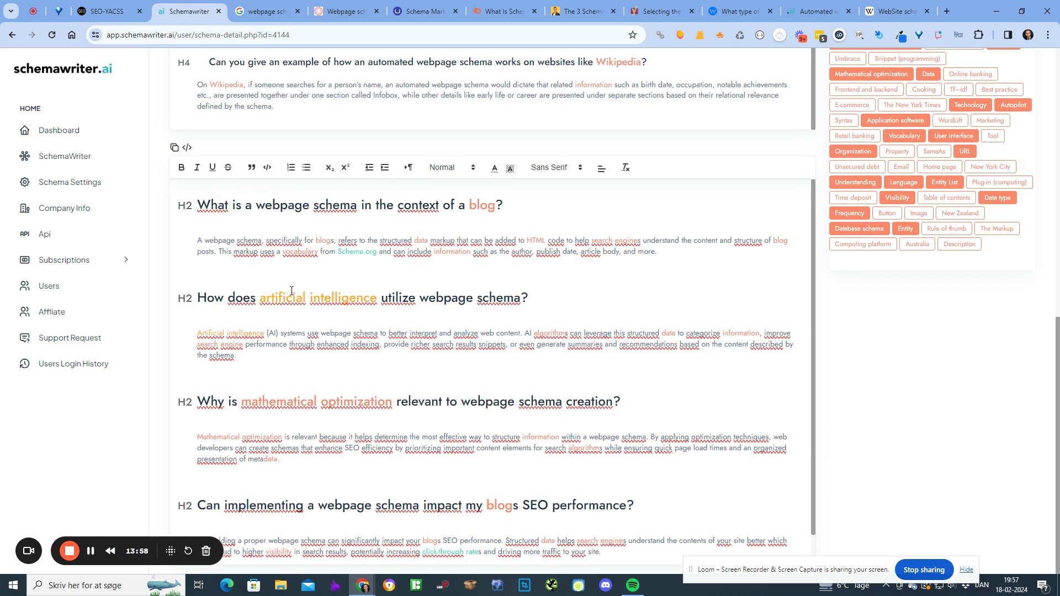
click(198, 204)
click(187, 149)
scroll(206, 147, up, 10)
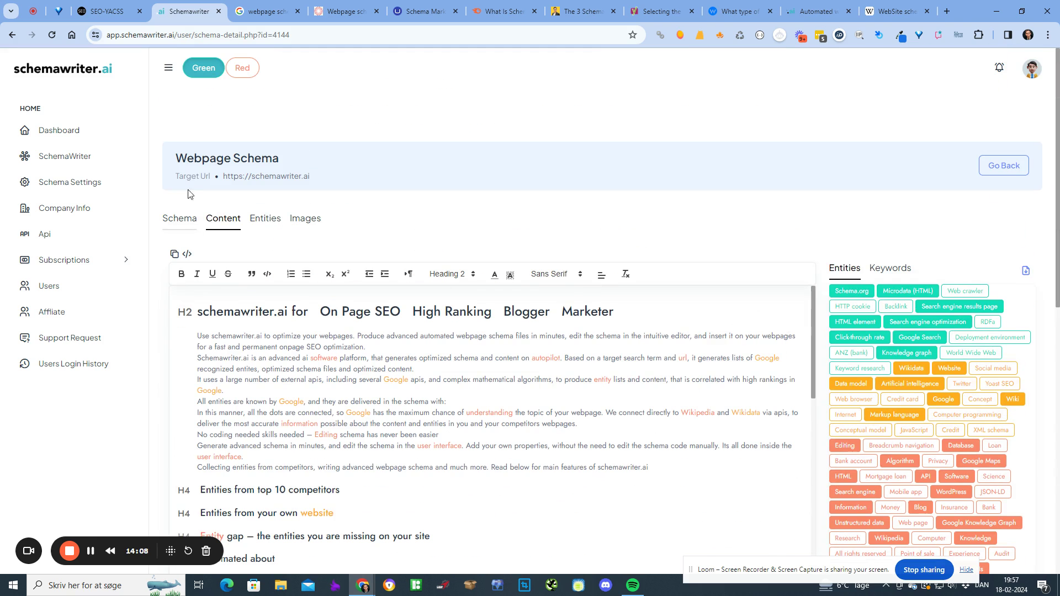
click(180, 219)
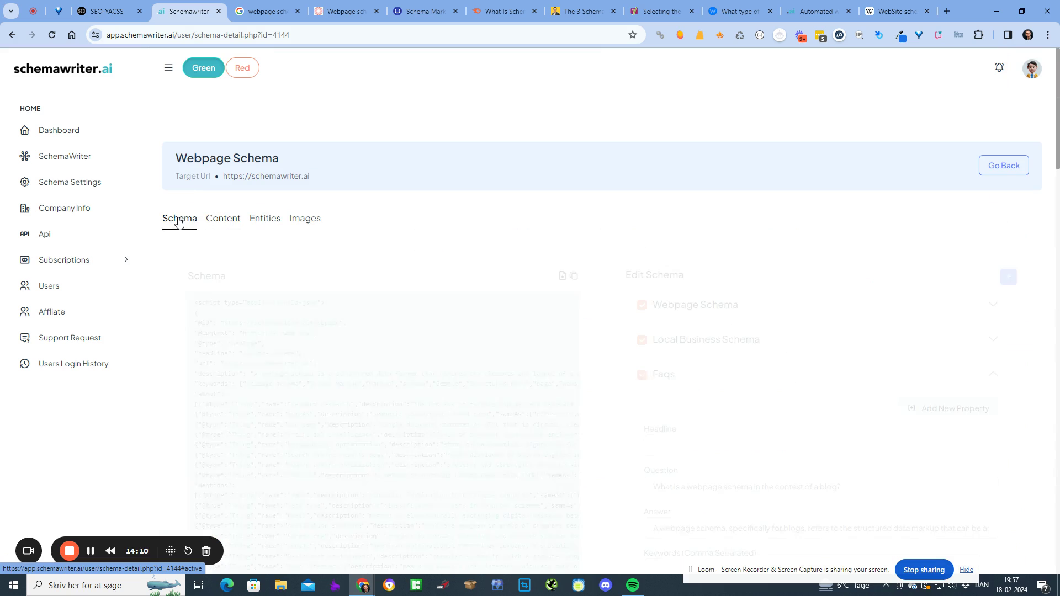
click(992, 374)
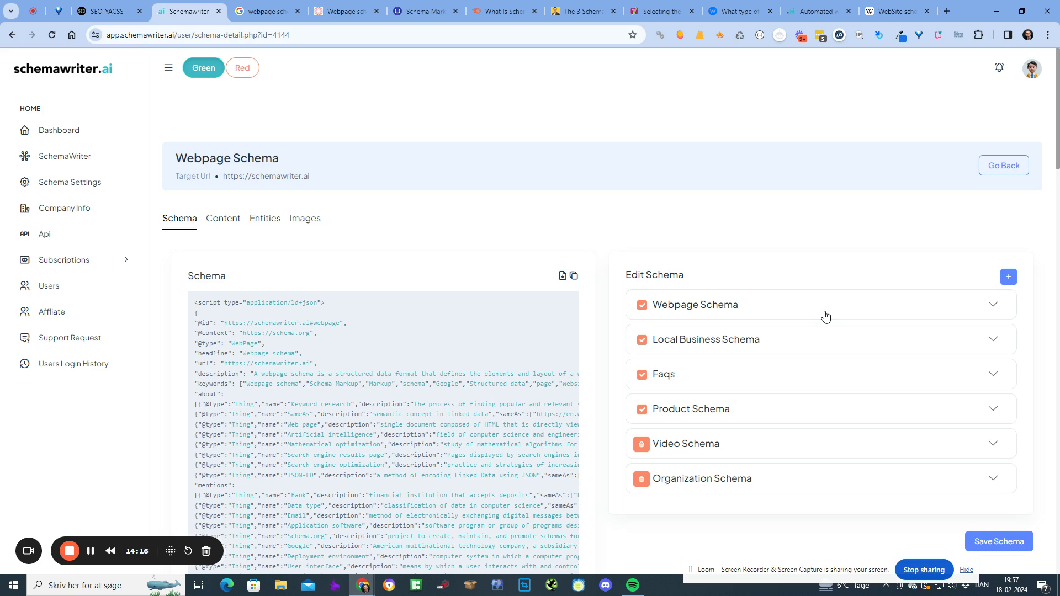
Switch to the schemawriter.ai homepage and examine its introduction and the "What is schemawriter.ai?" text
click(890, 11)
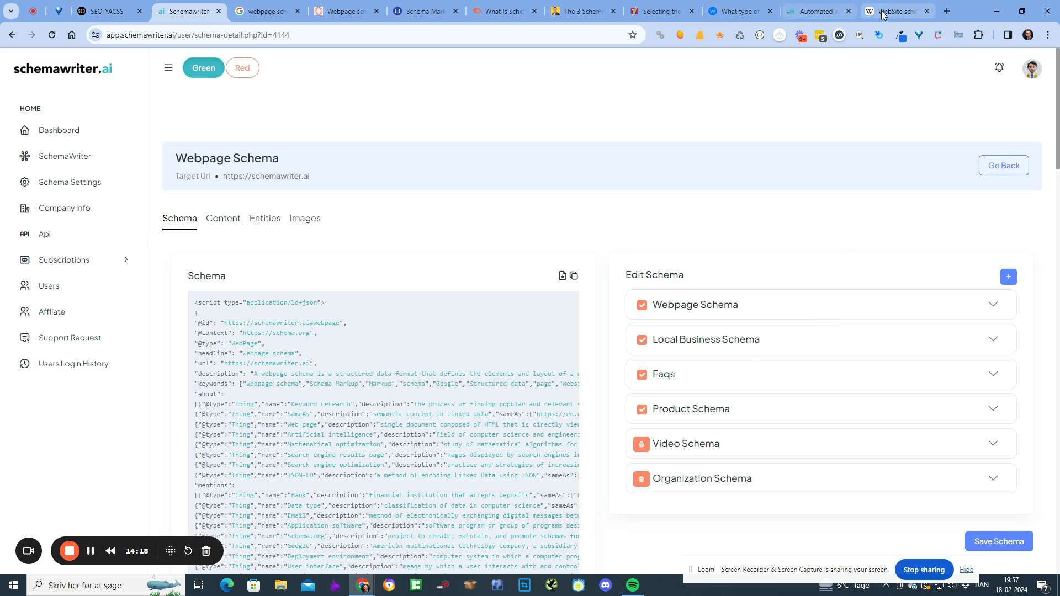
click(831, 12)
drag(343, 220, 780, 324)
scroll(780, 325, down, 8)
drag(491, 202, 750, 459)
scroll(748, 454, down, 3)
scroll(750, 459, up, 4)
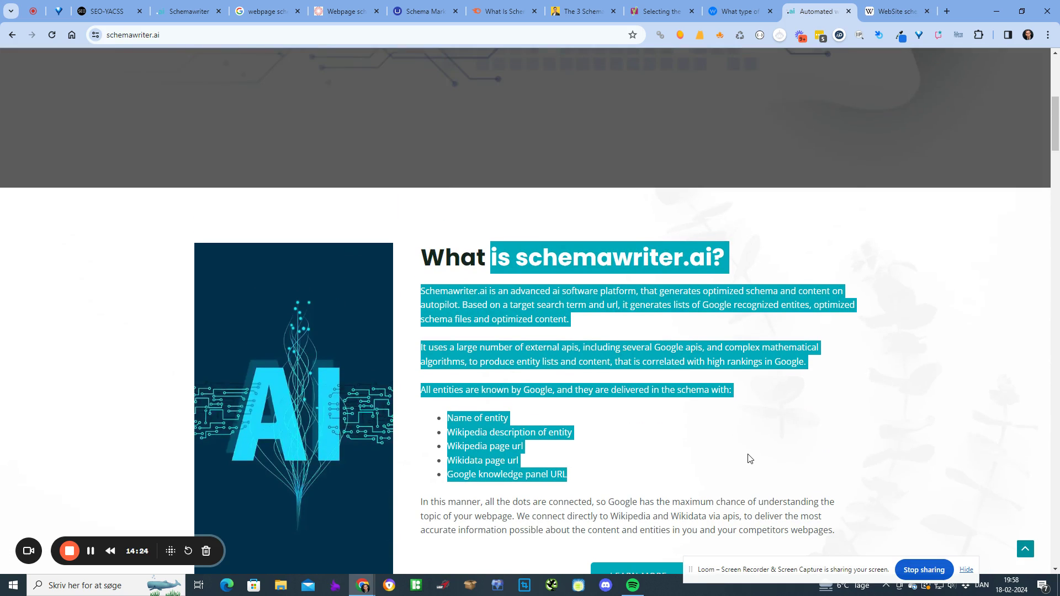
scroll(750, 458, up, 2)
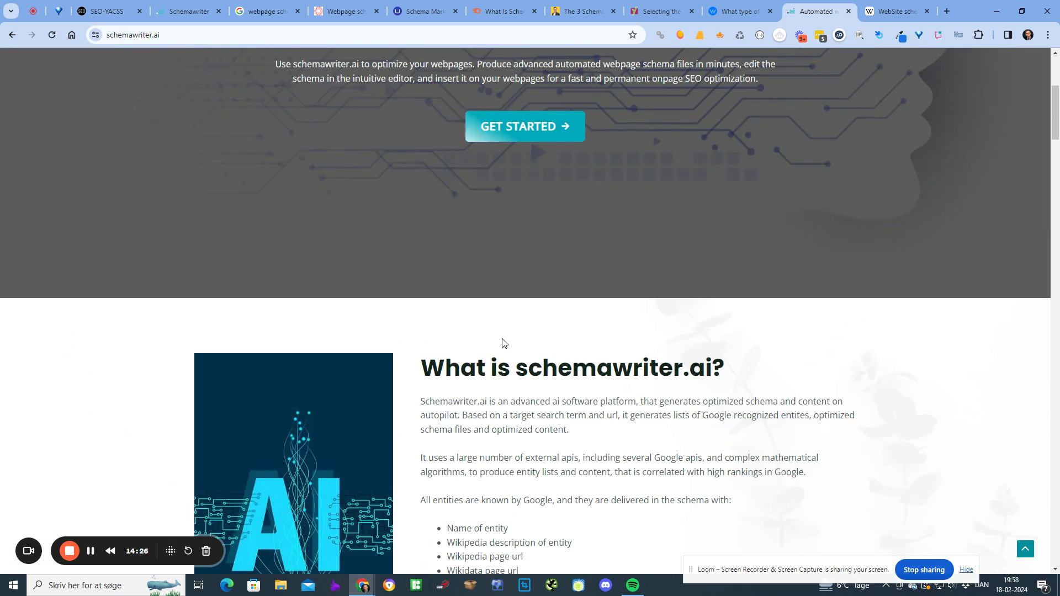
drag(461, 367, 557, 367)
drag(497, 402, 467, 418)
click(468, 419)
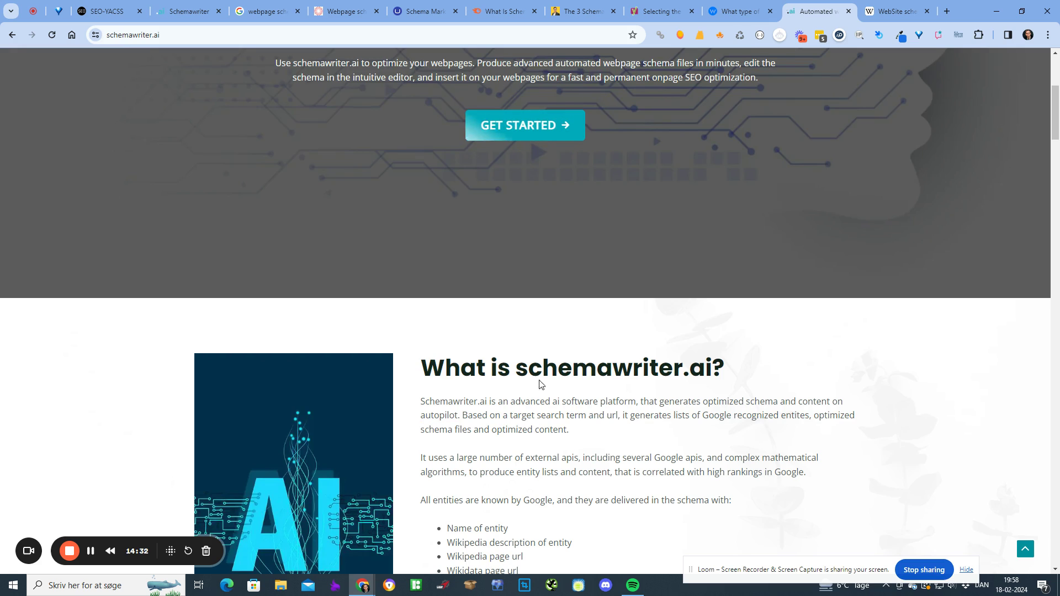
Switch back to the Webpage Schema report and review the entries in the Faqs section
click(182, 12)
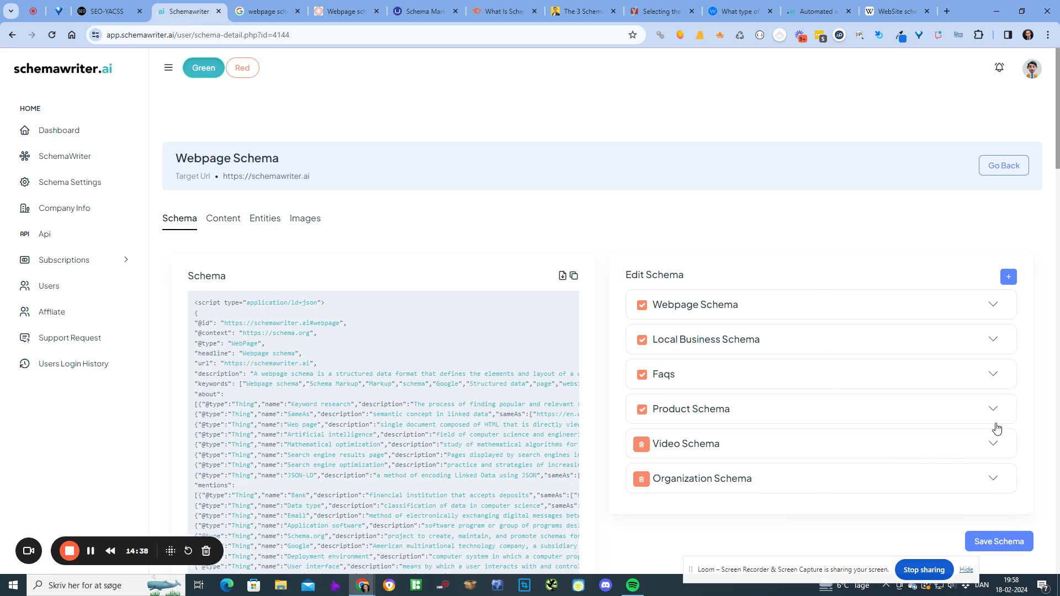
click(988, 376)
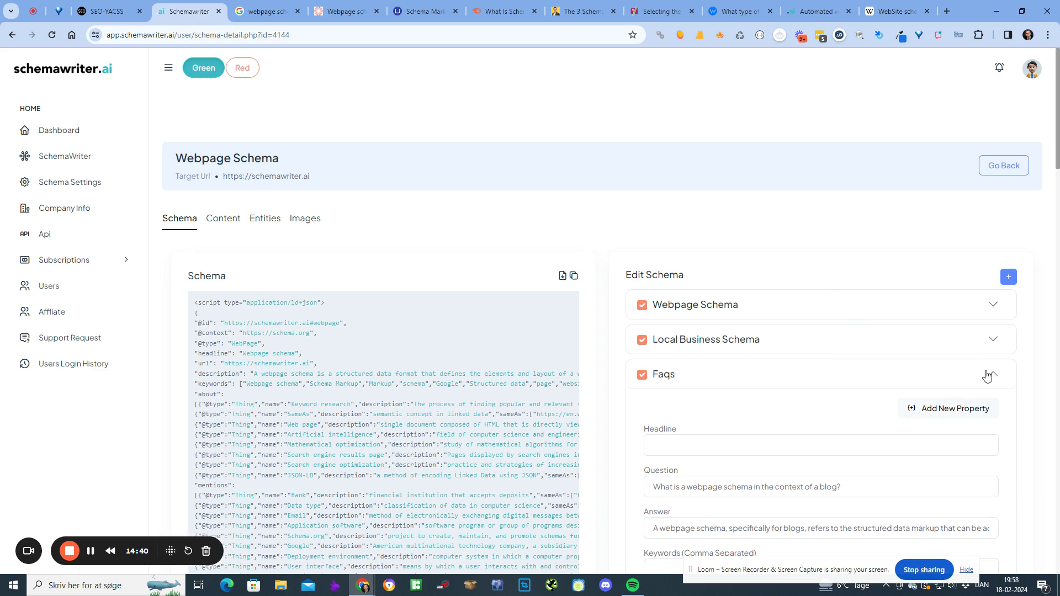
click(993, 376)
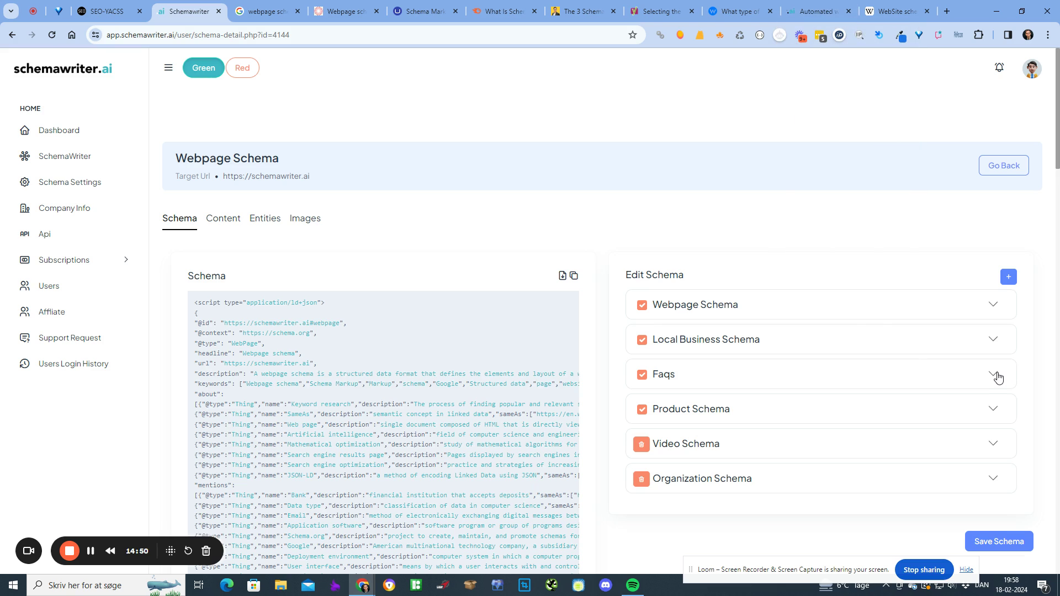
Find the Frequently Asked Questions on the schemawriter.ai homepage and inspect the first question's answer
click(825, 11)
scroll(645, 460, down, 15)
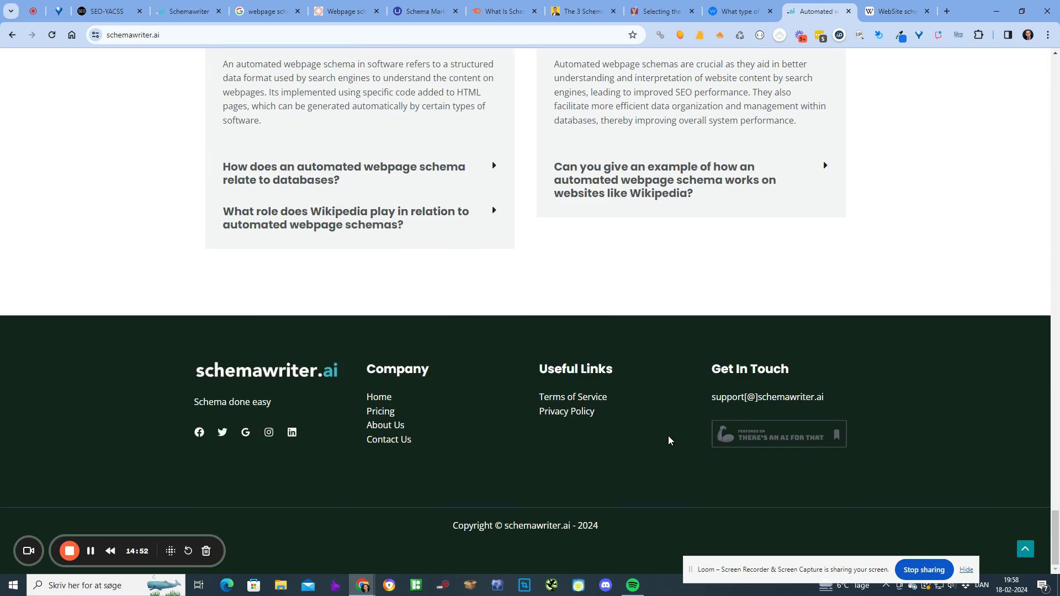
scroll(668, 438, up, 5)
click(485, 246)
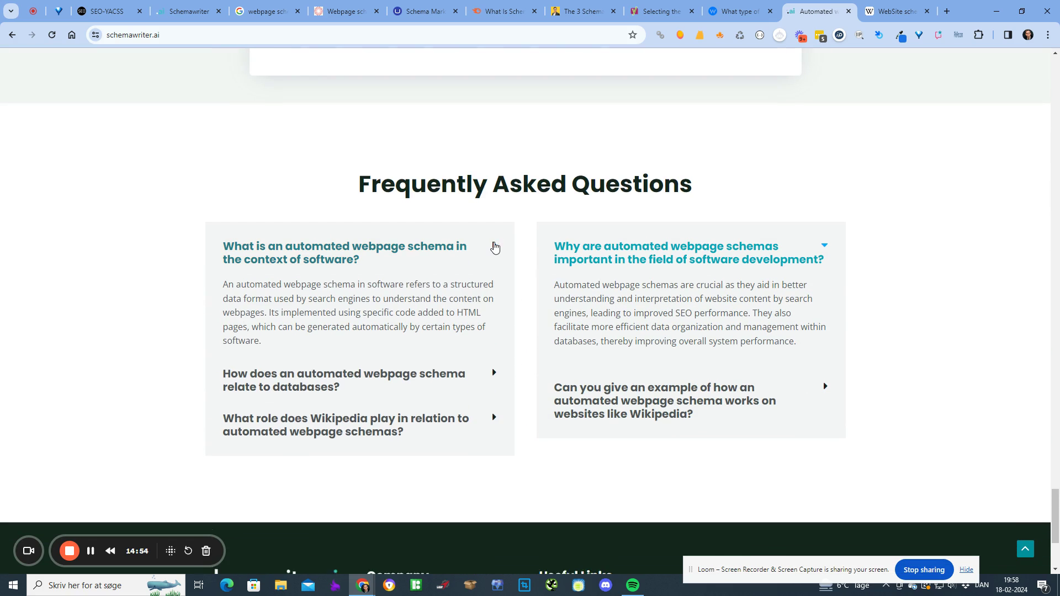
Exclude the Product Schema in the report's schema editor and view its property fields
click(187, 11)
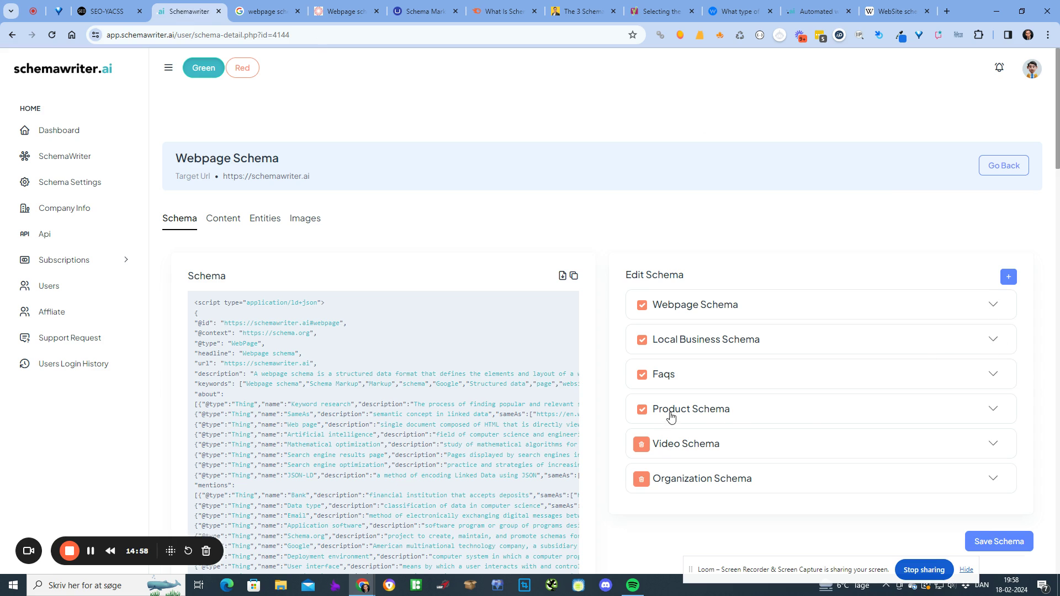
click(643, 409)
click(642, 410)
click(642, 410)
click(642, 409)
click(642, 410)
click(677, 413)
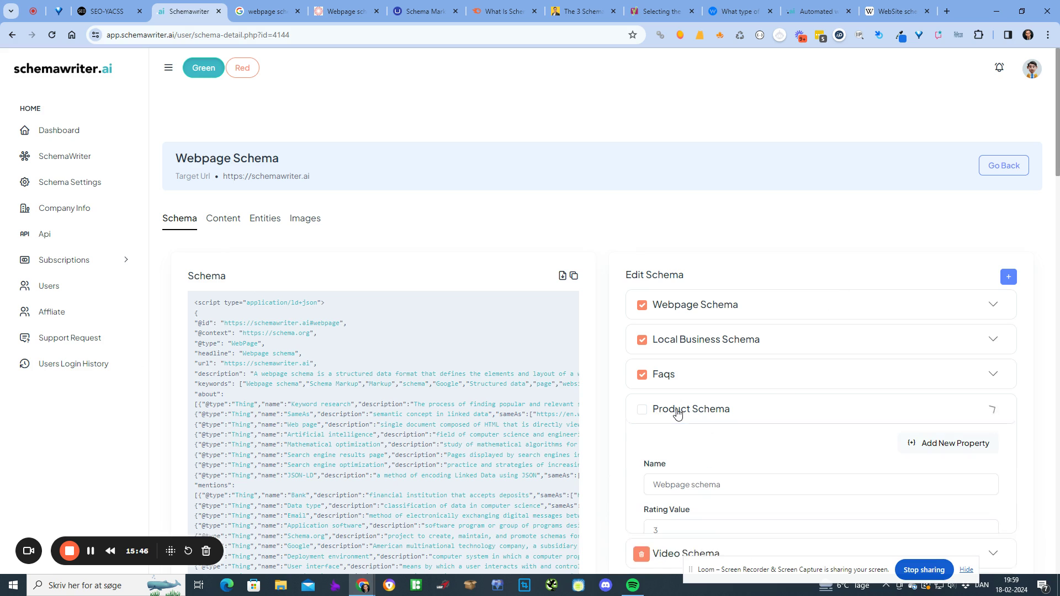
click(674, 412)
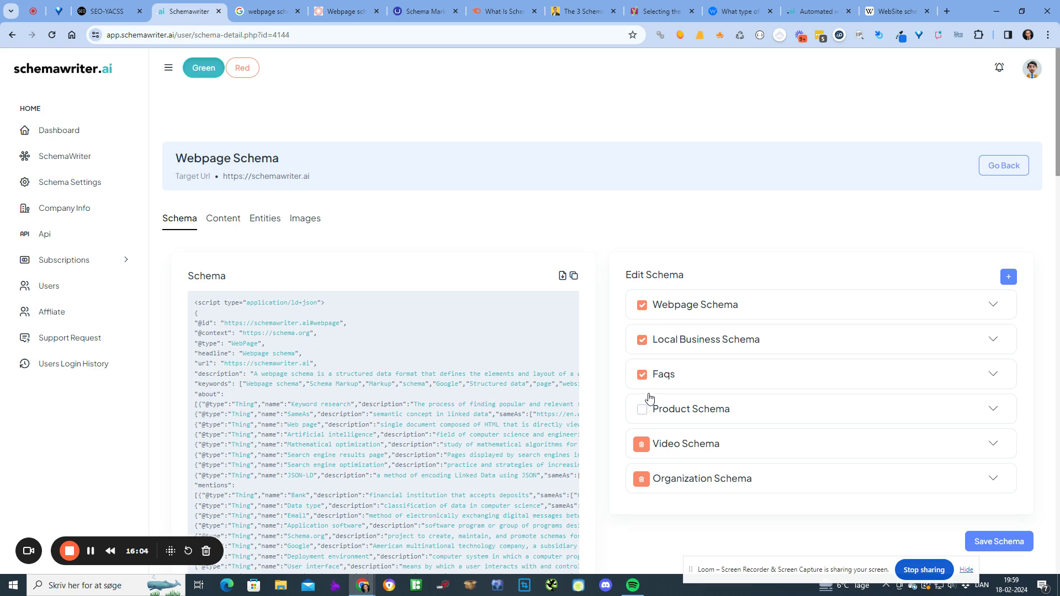
Toggle the Product Schema's inclusion on and off again while checking its properties
click(643, 410)
click(994, 410)
click(966, 415)
click(641, 410)
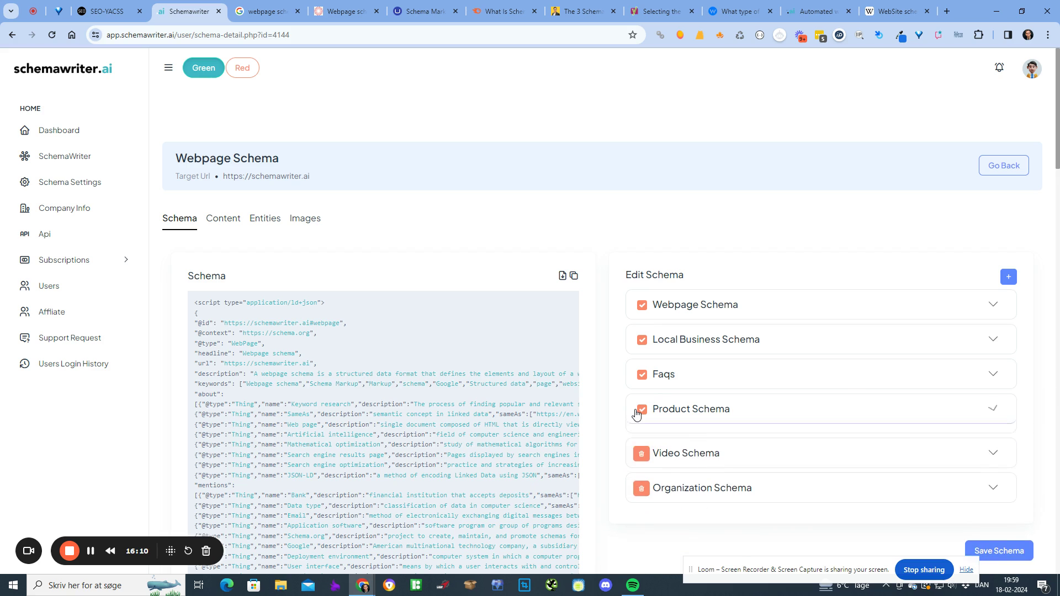
click(984, 413)
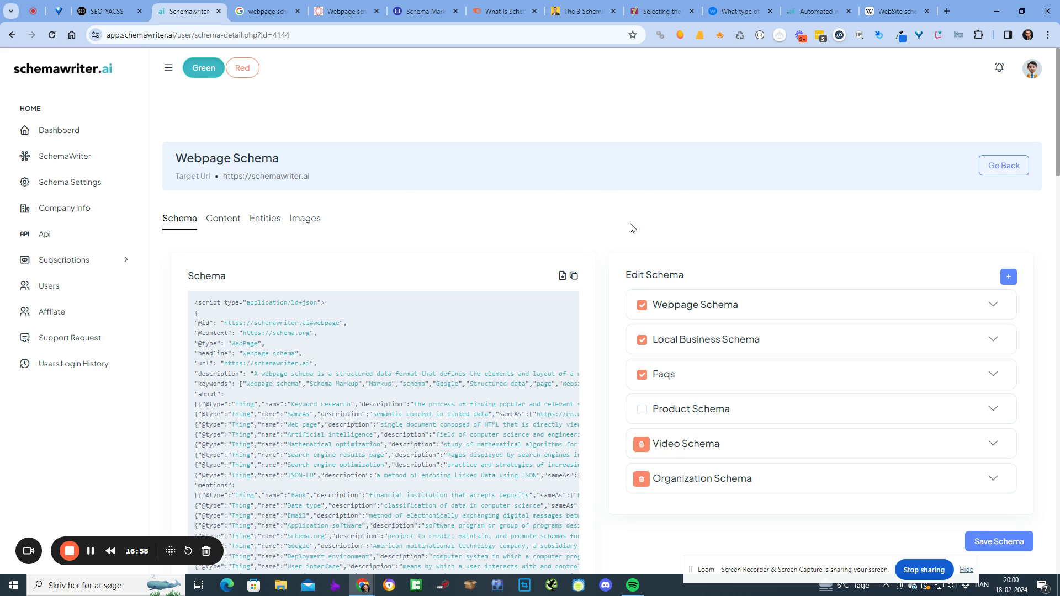
drag(804, 570, 415, 578)
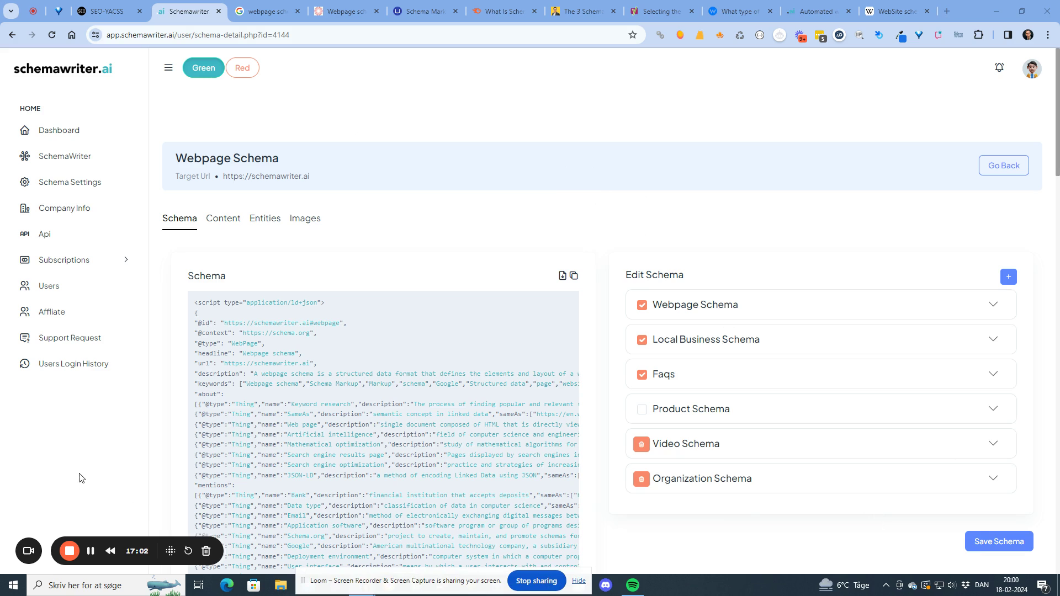